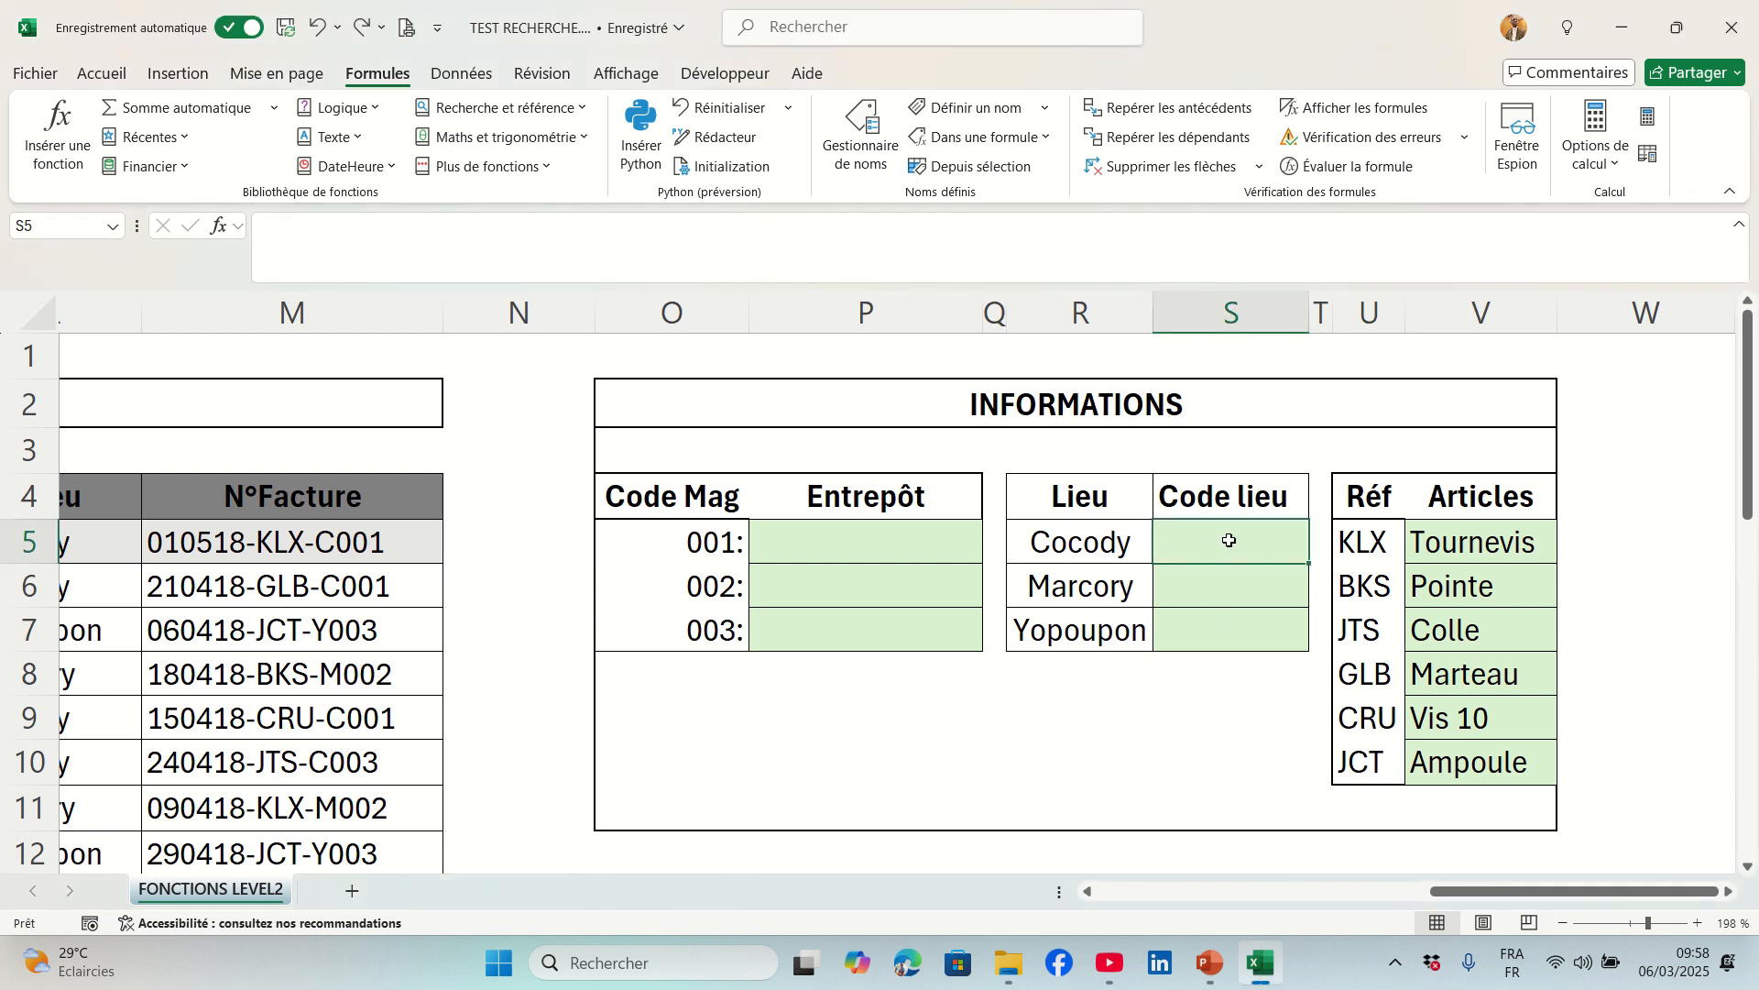
# Start a RECHERCHEV formula in cell S5 with R5 (Cocody) as the lookup value.
pyautogui.doubleClick(1181, 548)
pyautogui.write('=')
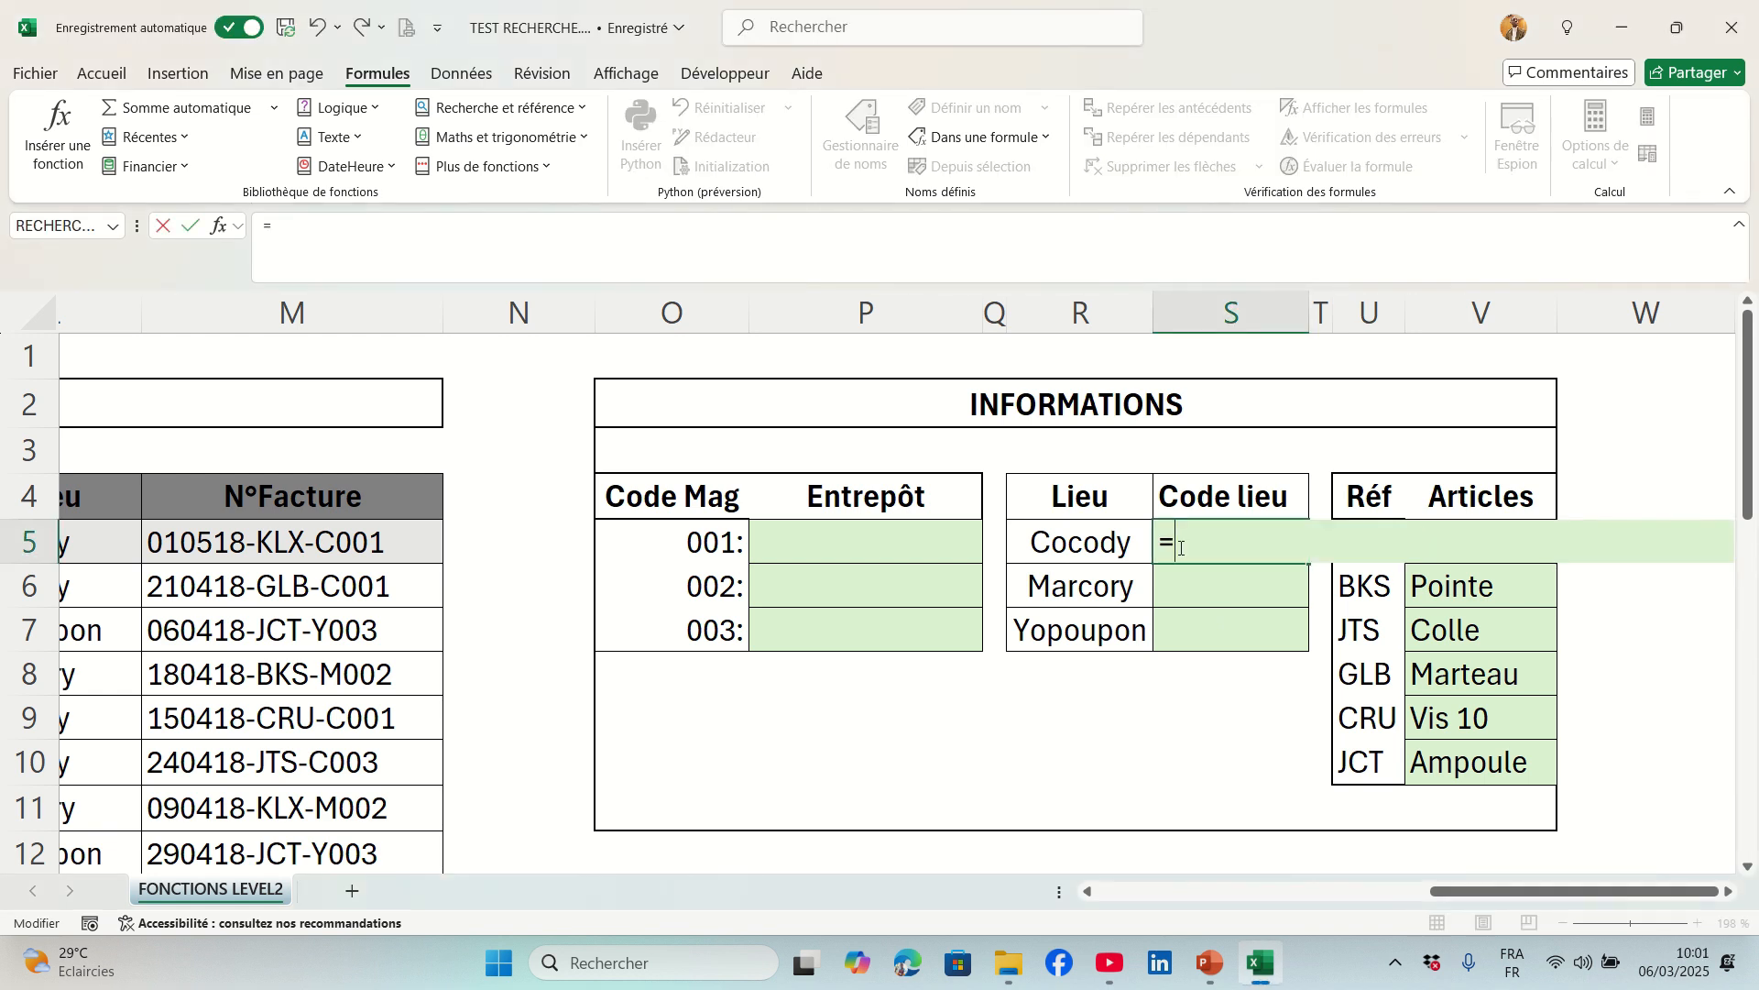
pyautogui.write('rec')
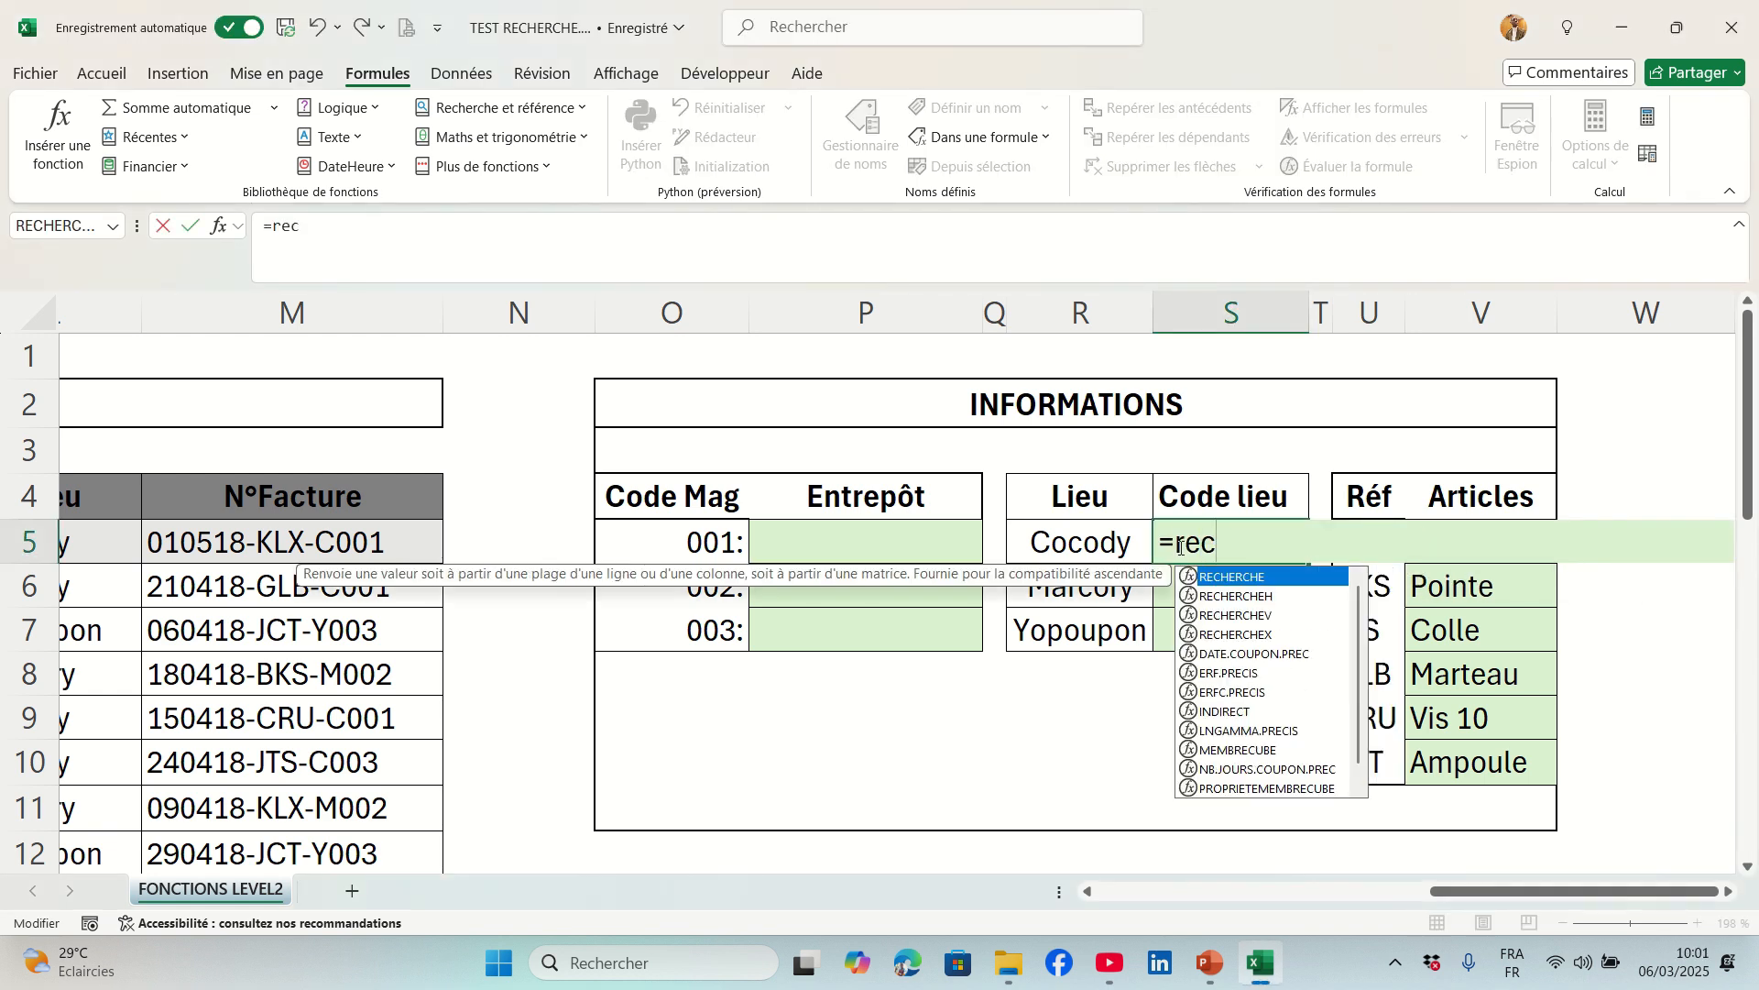
pyautogui.click(1219, 615)
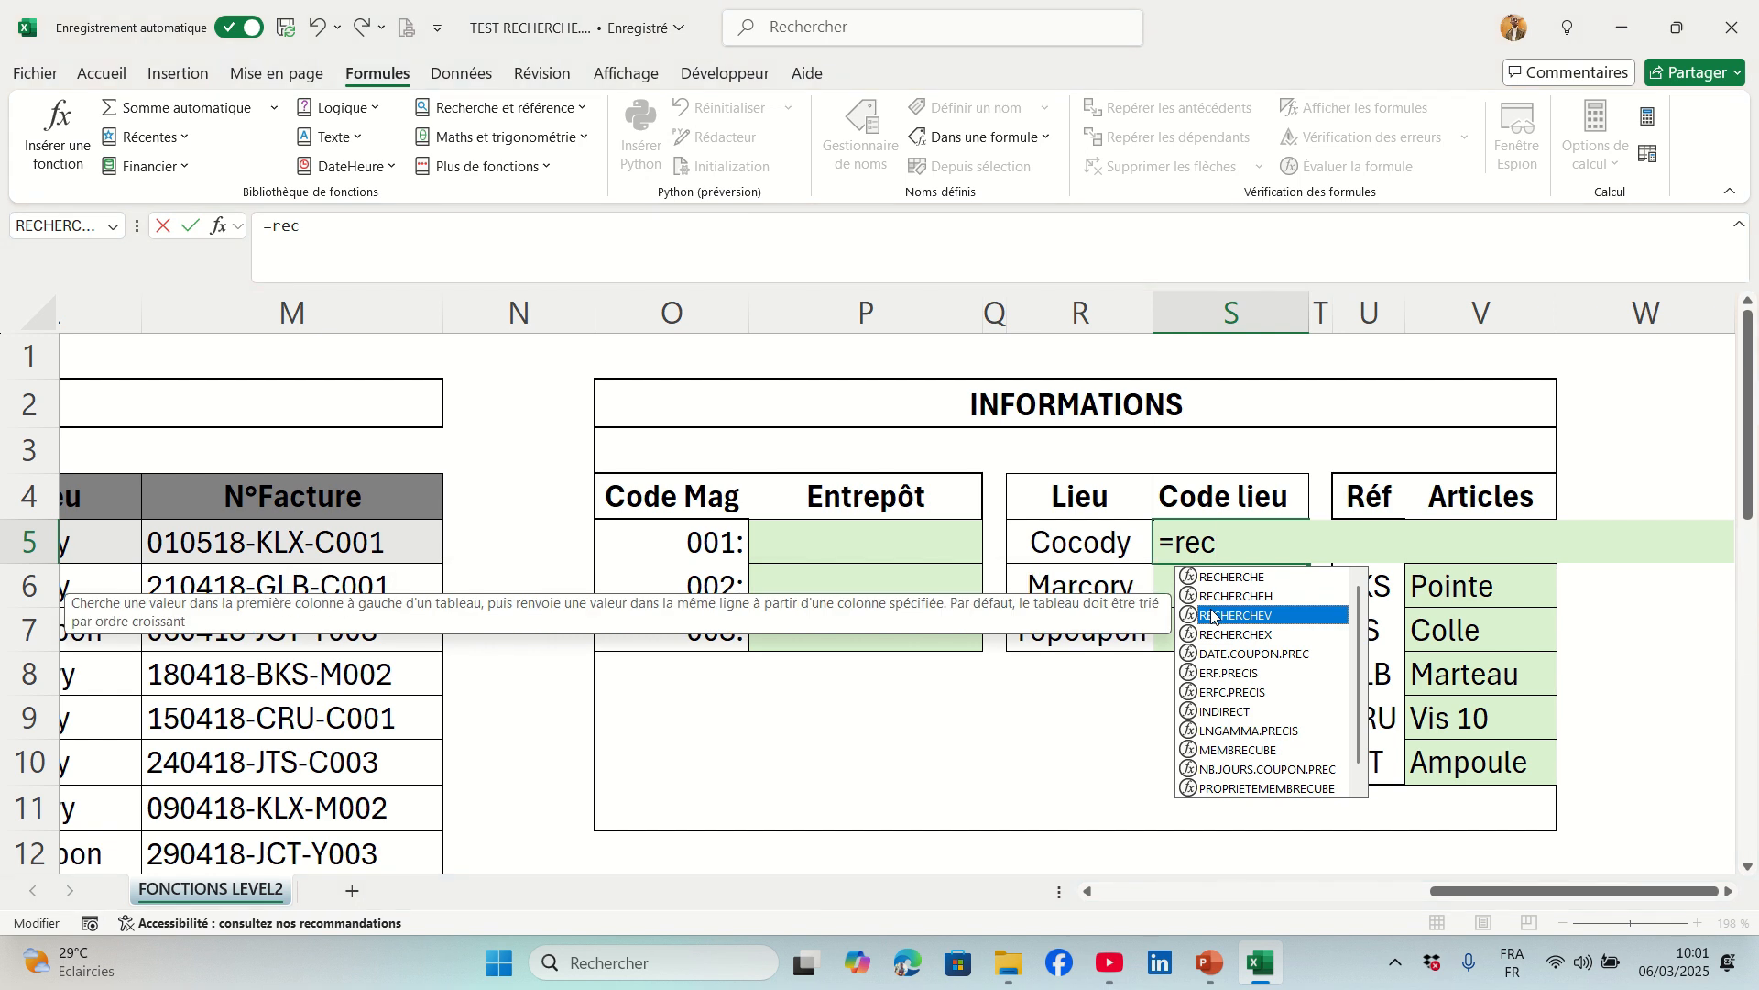
pyautogui.doubleClick(1218, 615)
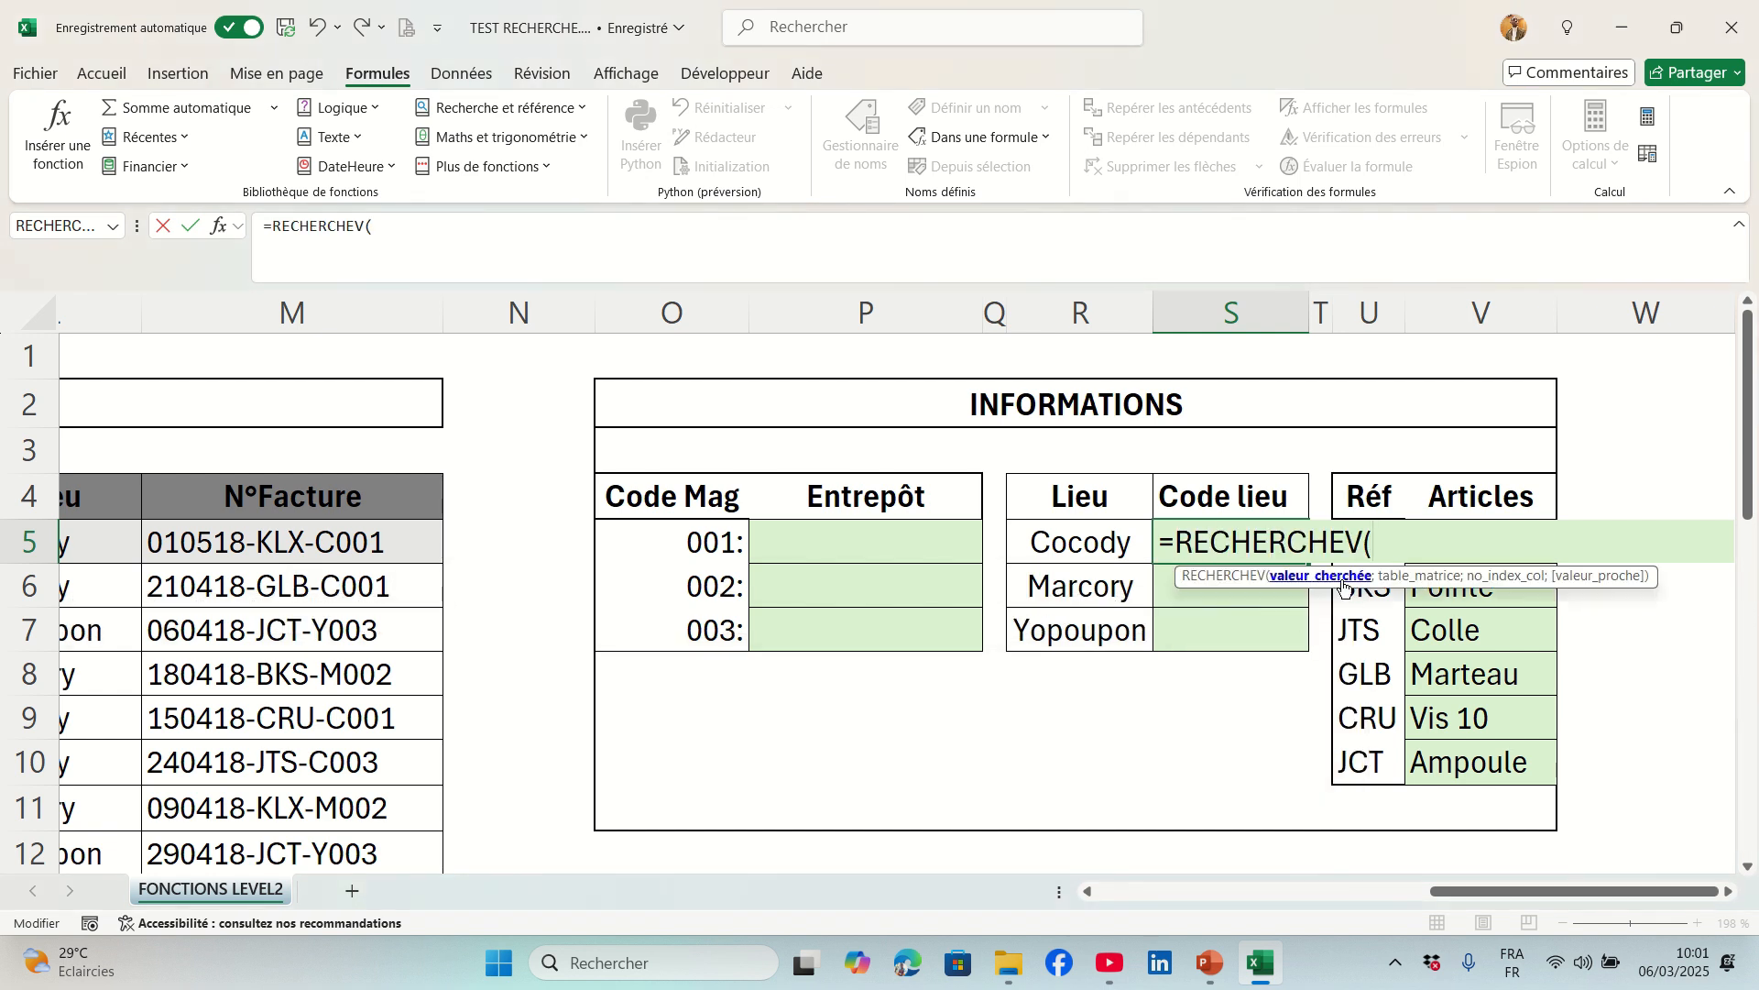
pyautogui.click(1065, 541)
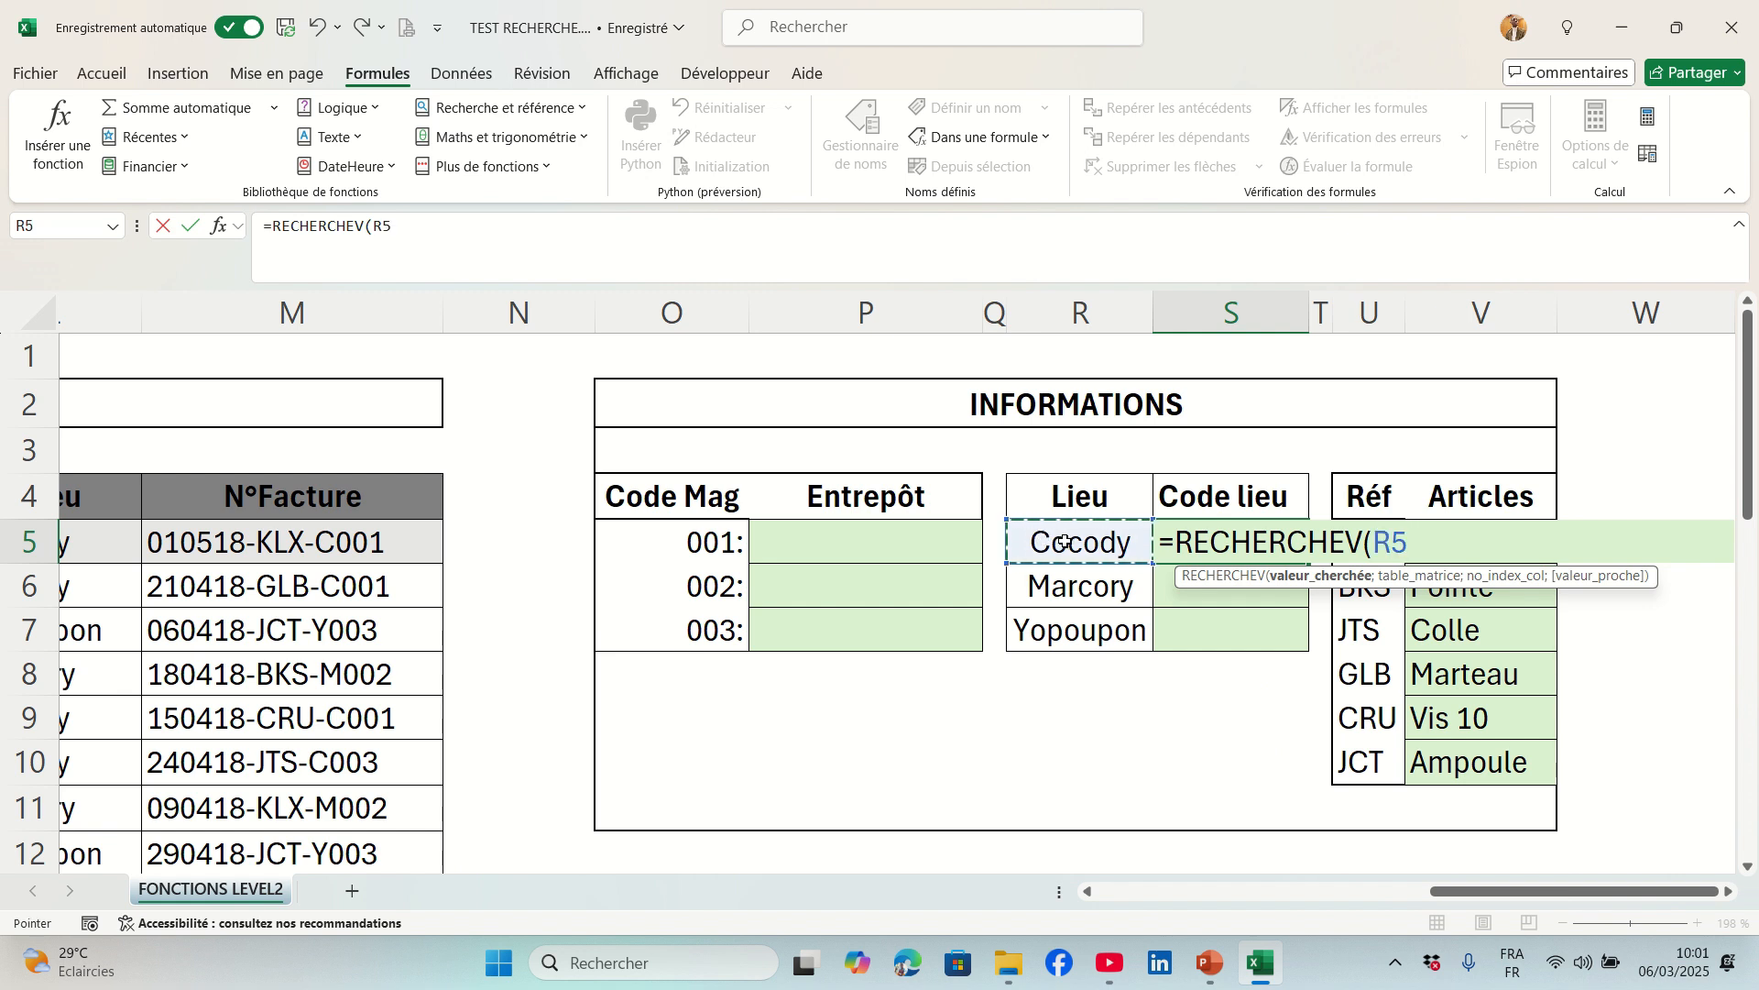
pyautogui.write(';')
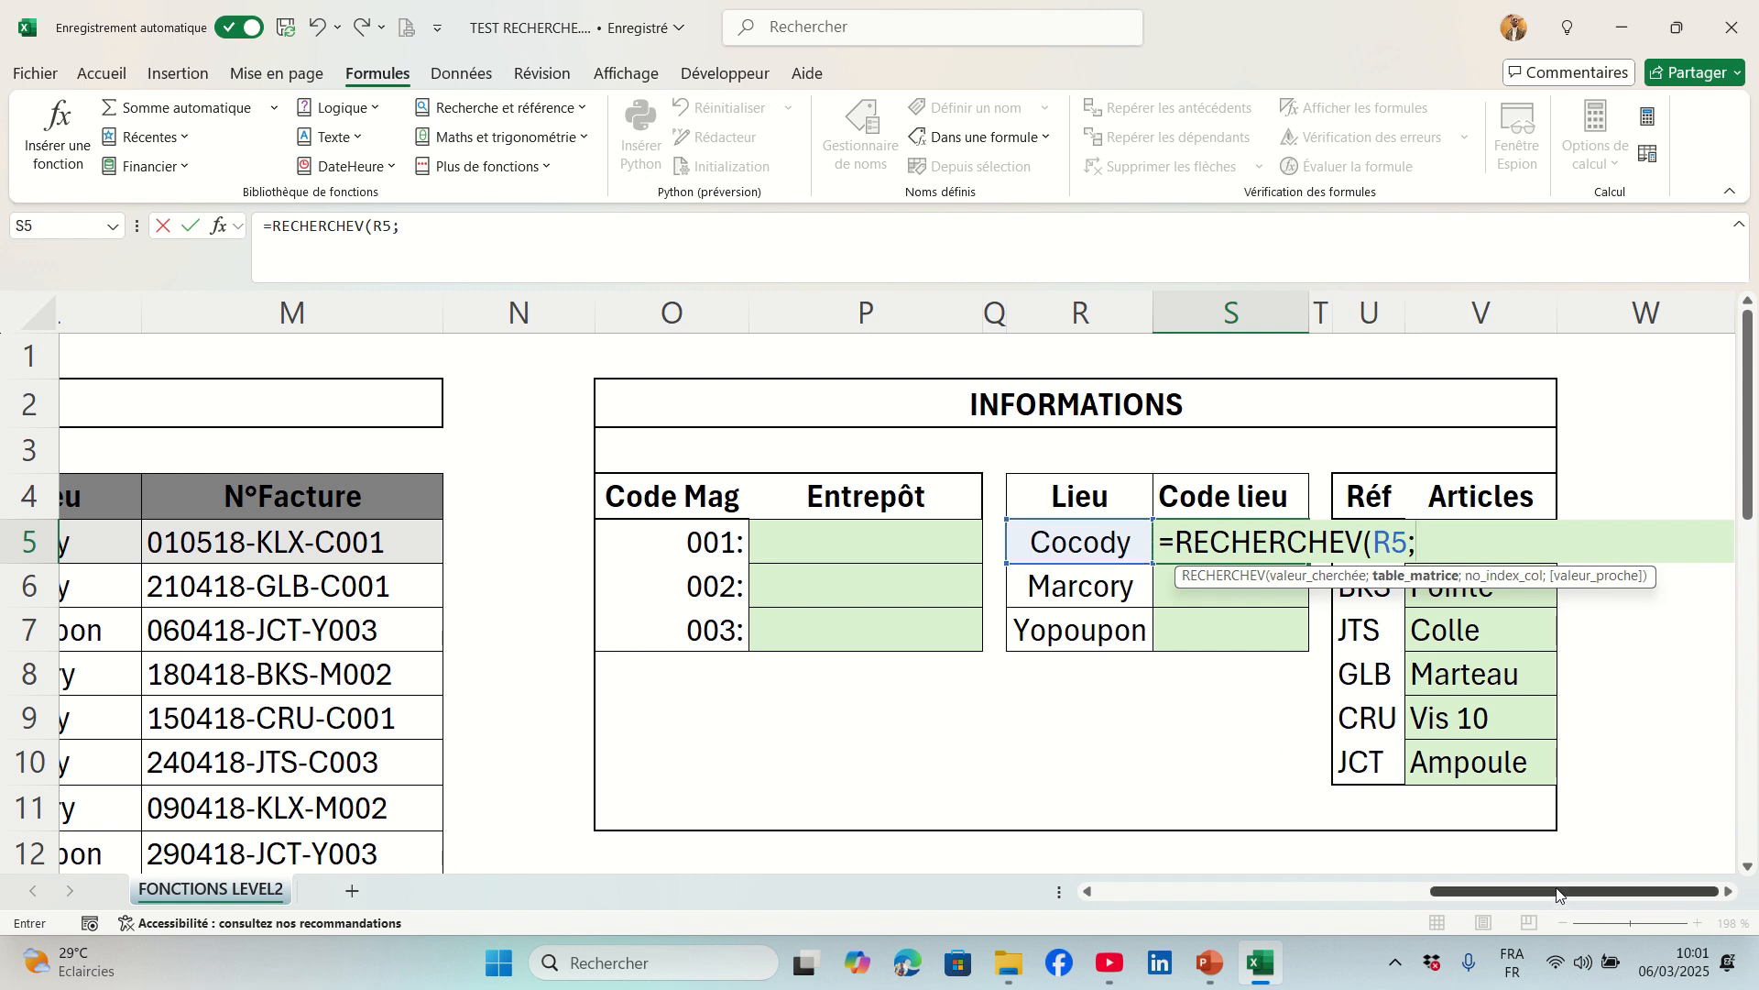
# Set the RECHERCHEV table array to the Code lieu and Lieu data as the absolute range $K$5:$L$18.
pyautogui.moveTo(1558, 893); pyautogui.dragTo(1558, 893)
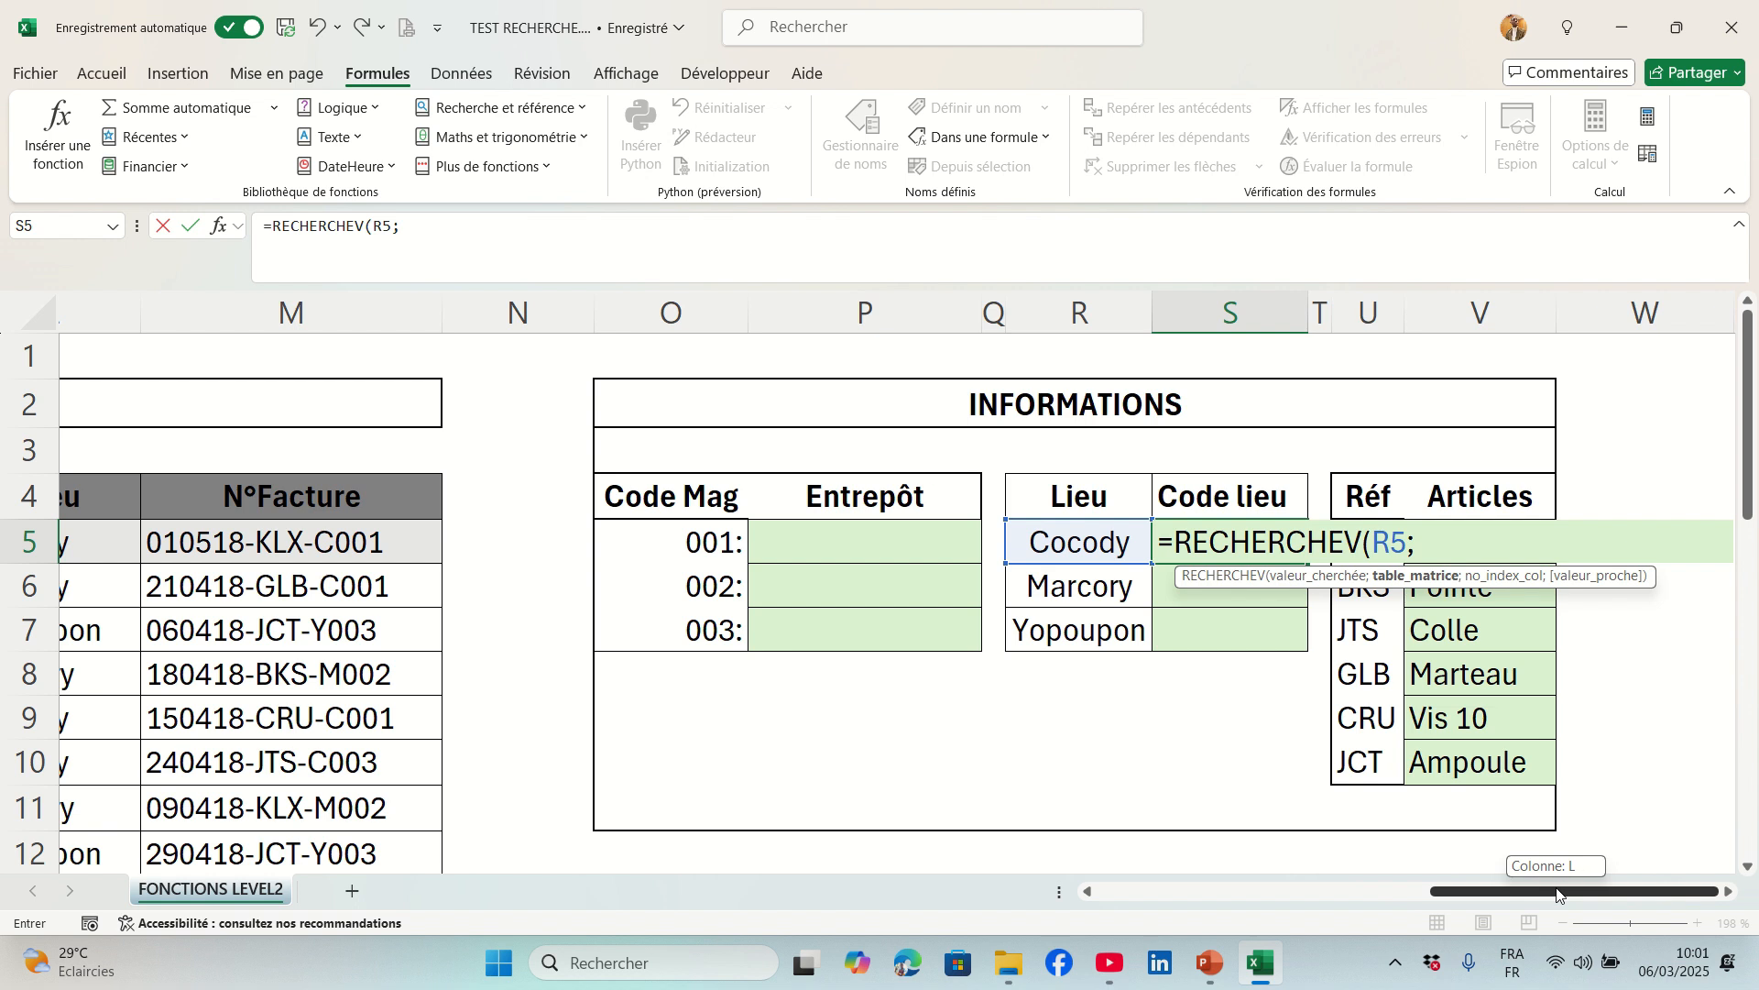
pyautogui.moveTo(1558, 893); pyautogui.dragTo(1363, 892)
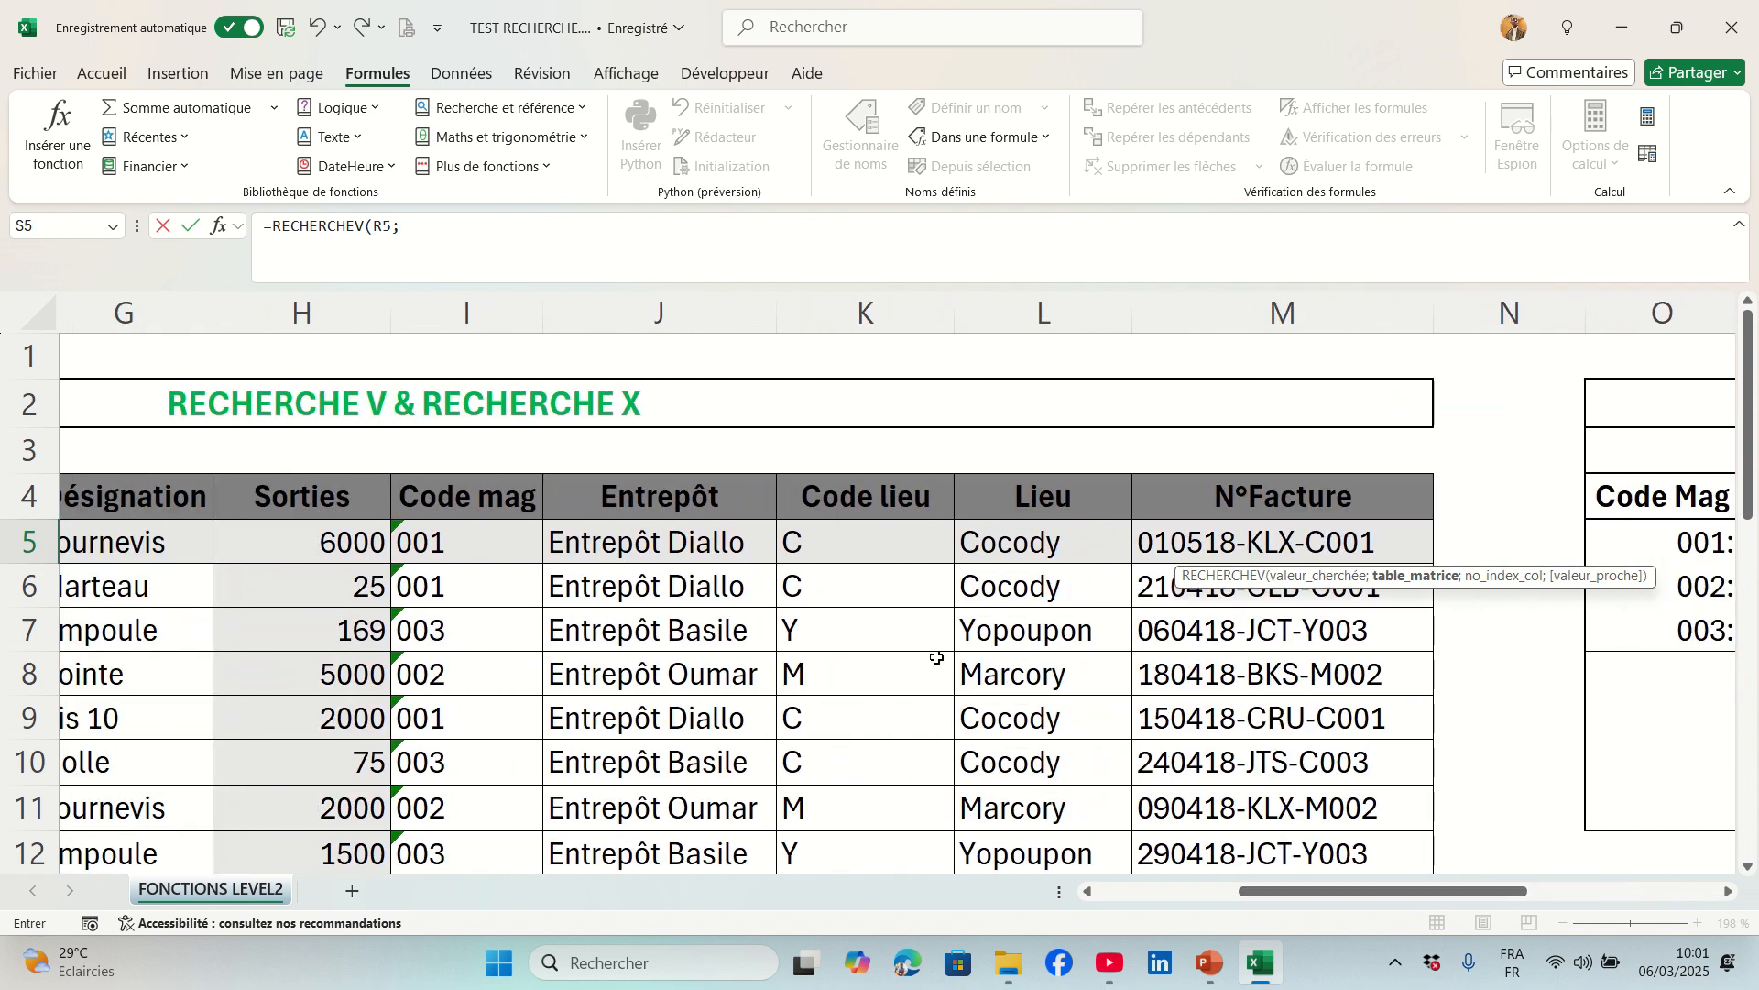
pyautogui.click(861, 541)
pyautogui.moveTo(953, 568); pyautogui.dragTo(1049, 804)
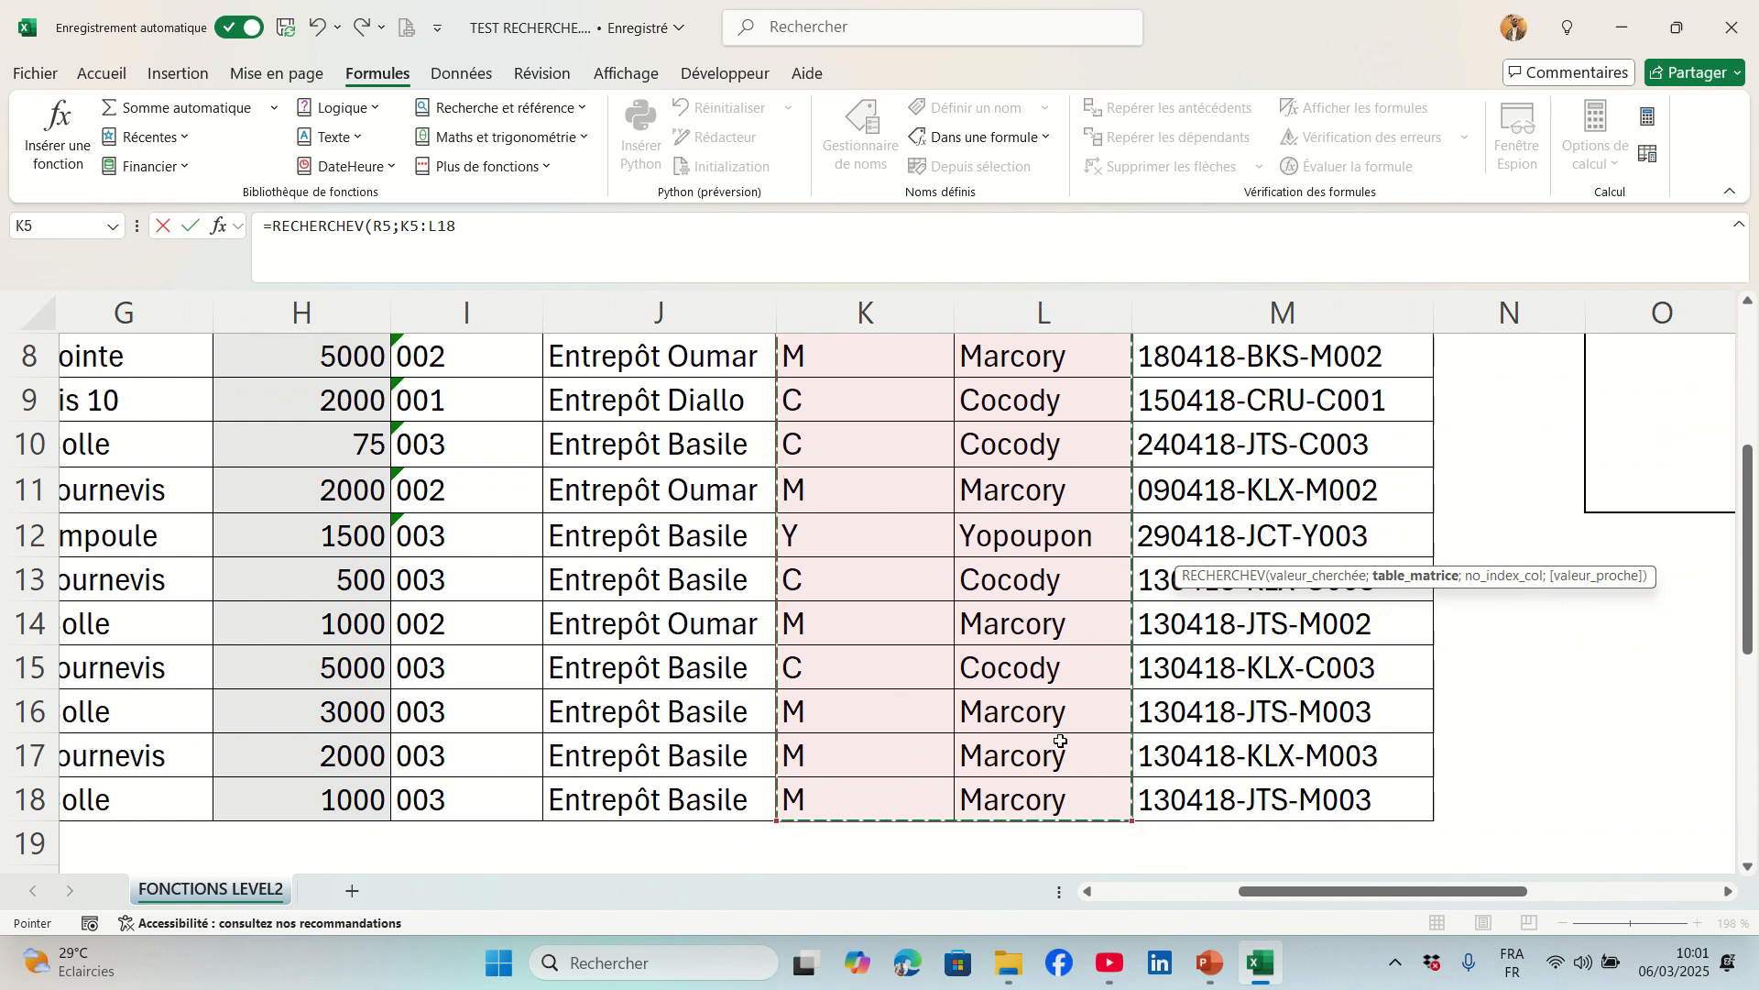
pyautogui.press('F4')
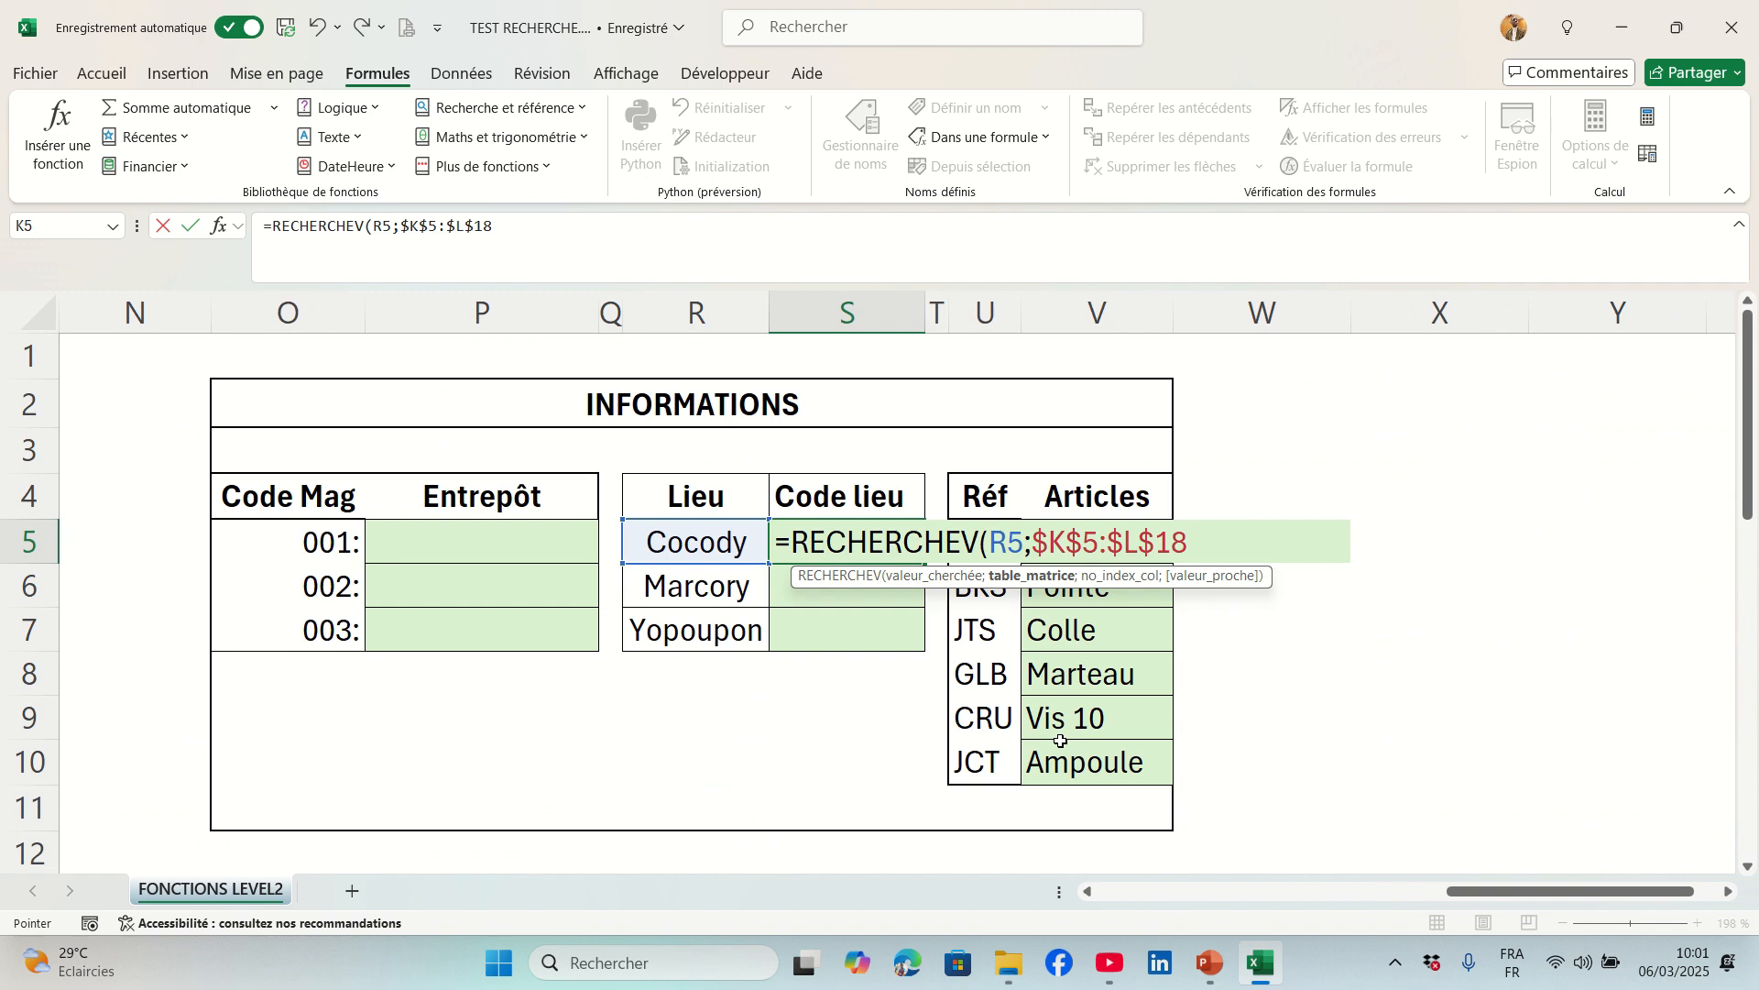
pyautogui.write(';')
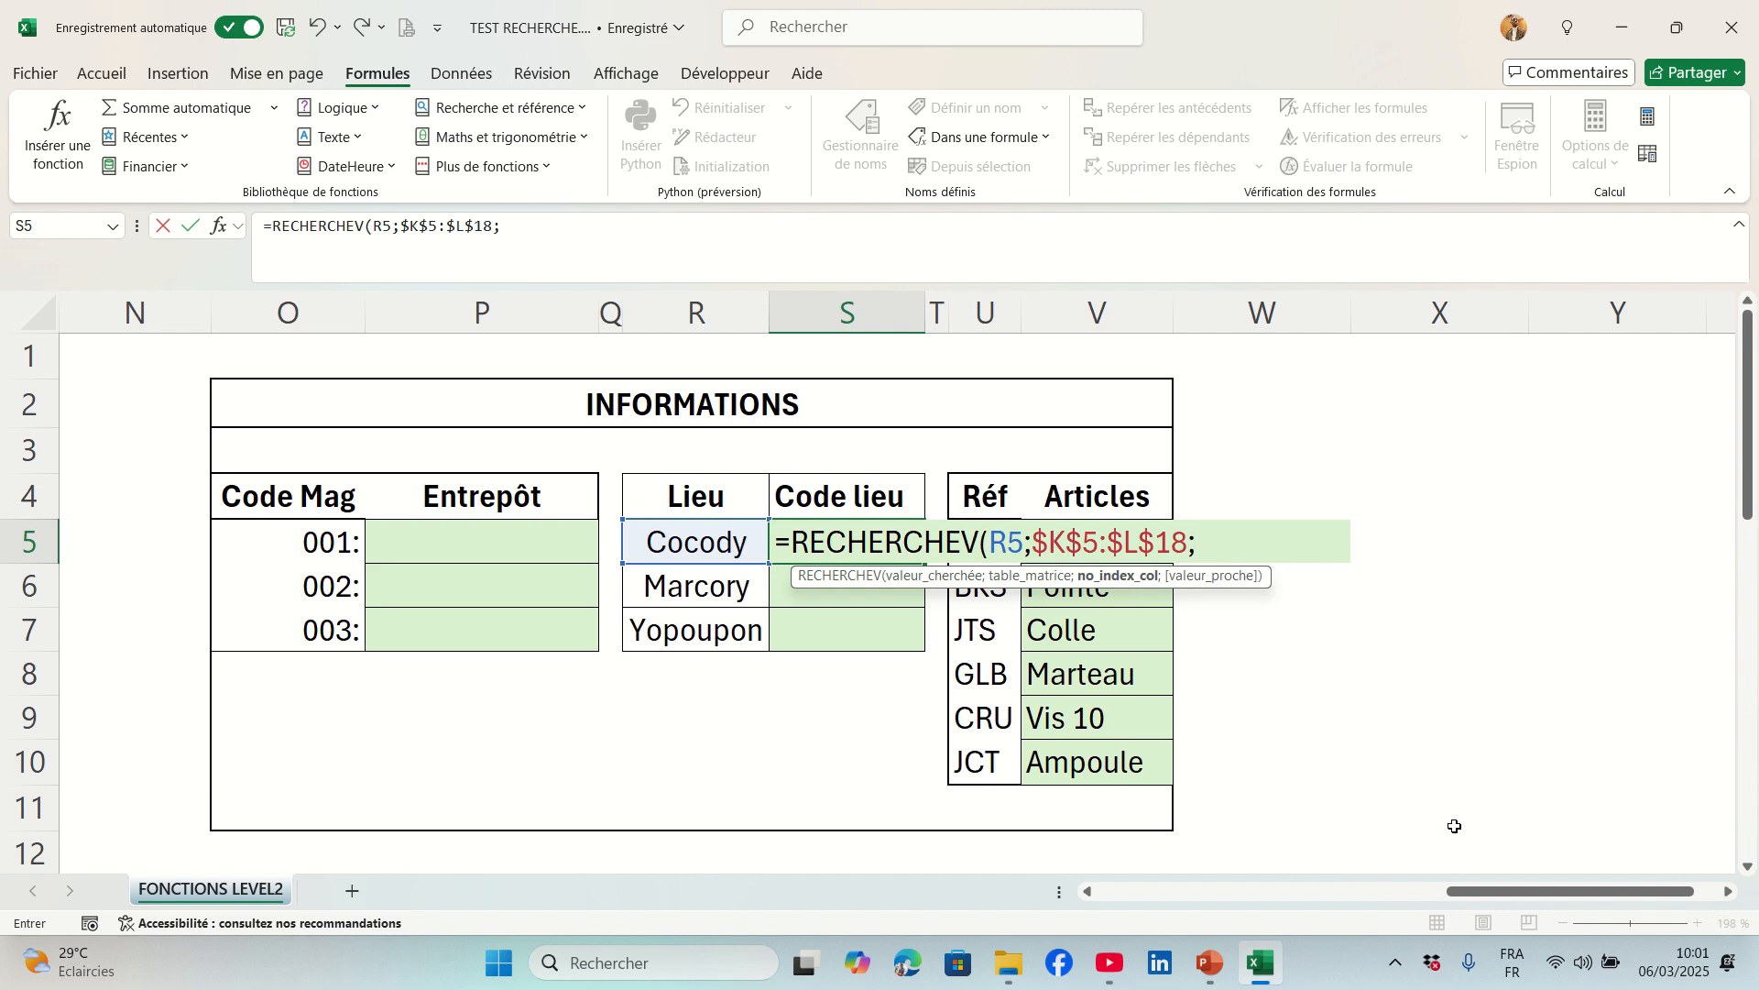
# Complete the RECHERCHEV formula in S5 with column index 1 and FAUX for an exact match.
pyautogui.moveTo(1551, 897); pyautogui.dragTo(1246, 881)
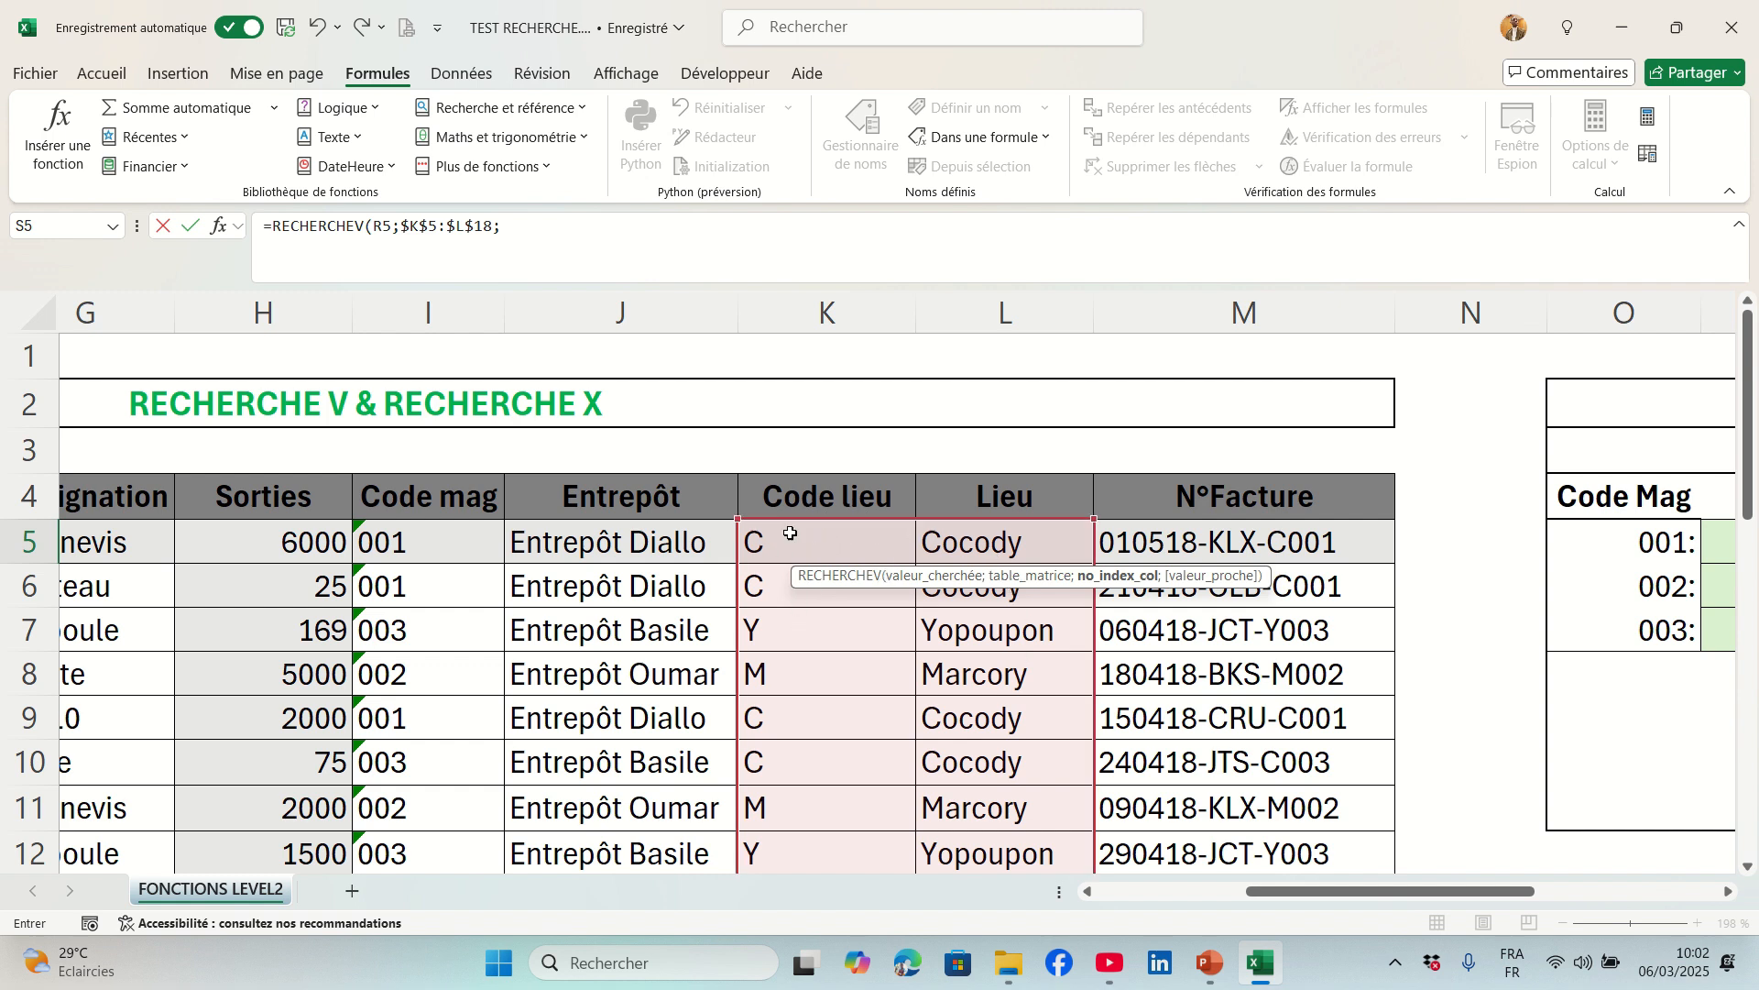
pyautogui.moveTo(1283, 899); pyautogui.dragTo(1469, 899)
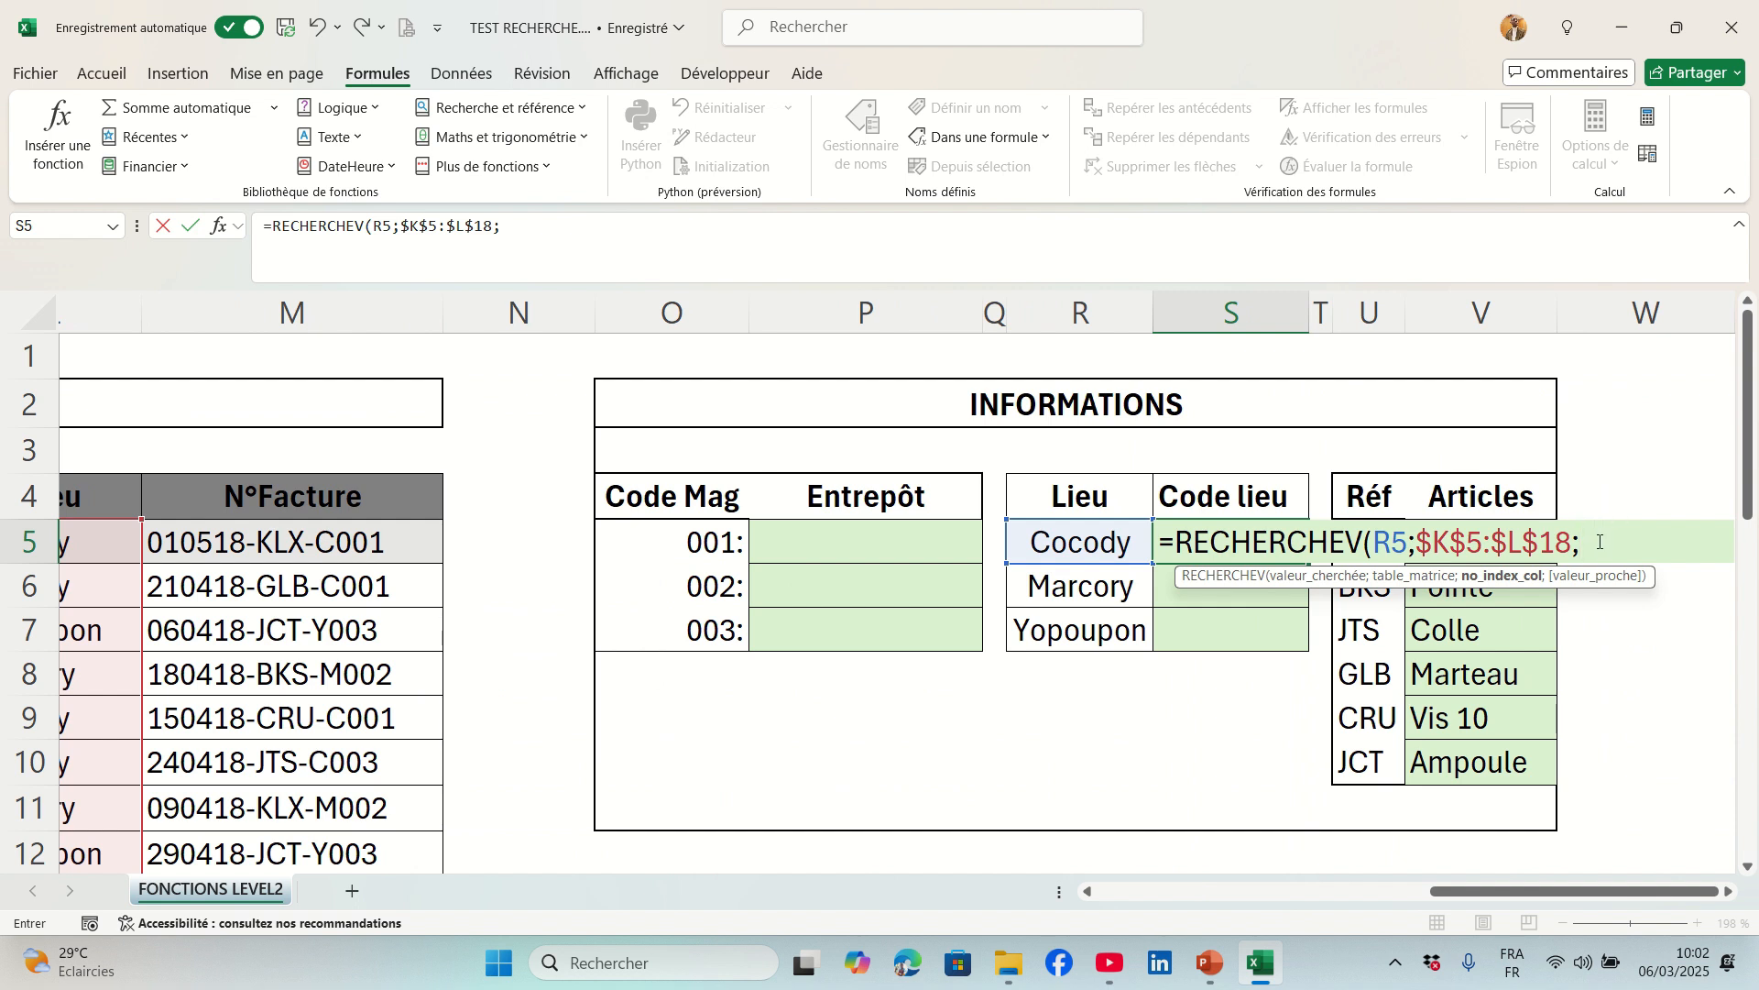
pyautogui.write('1;')
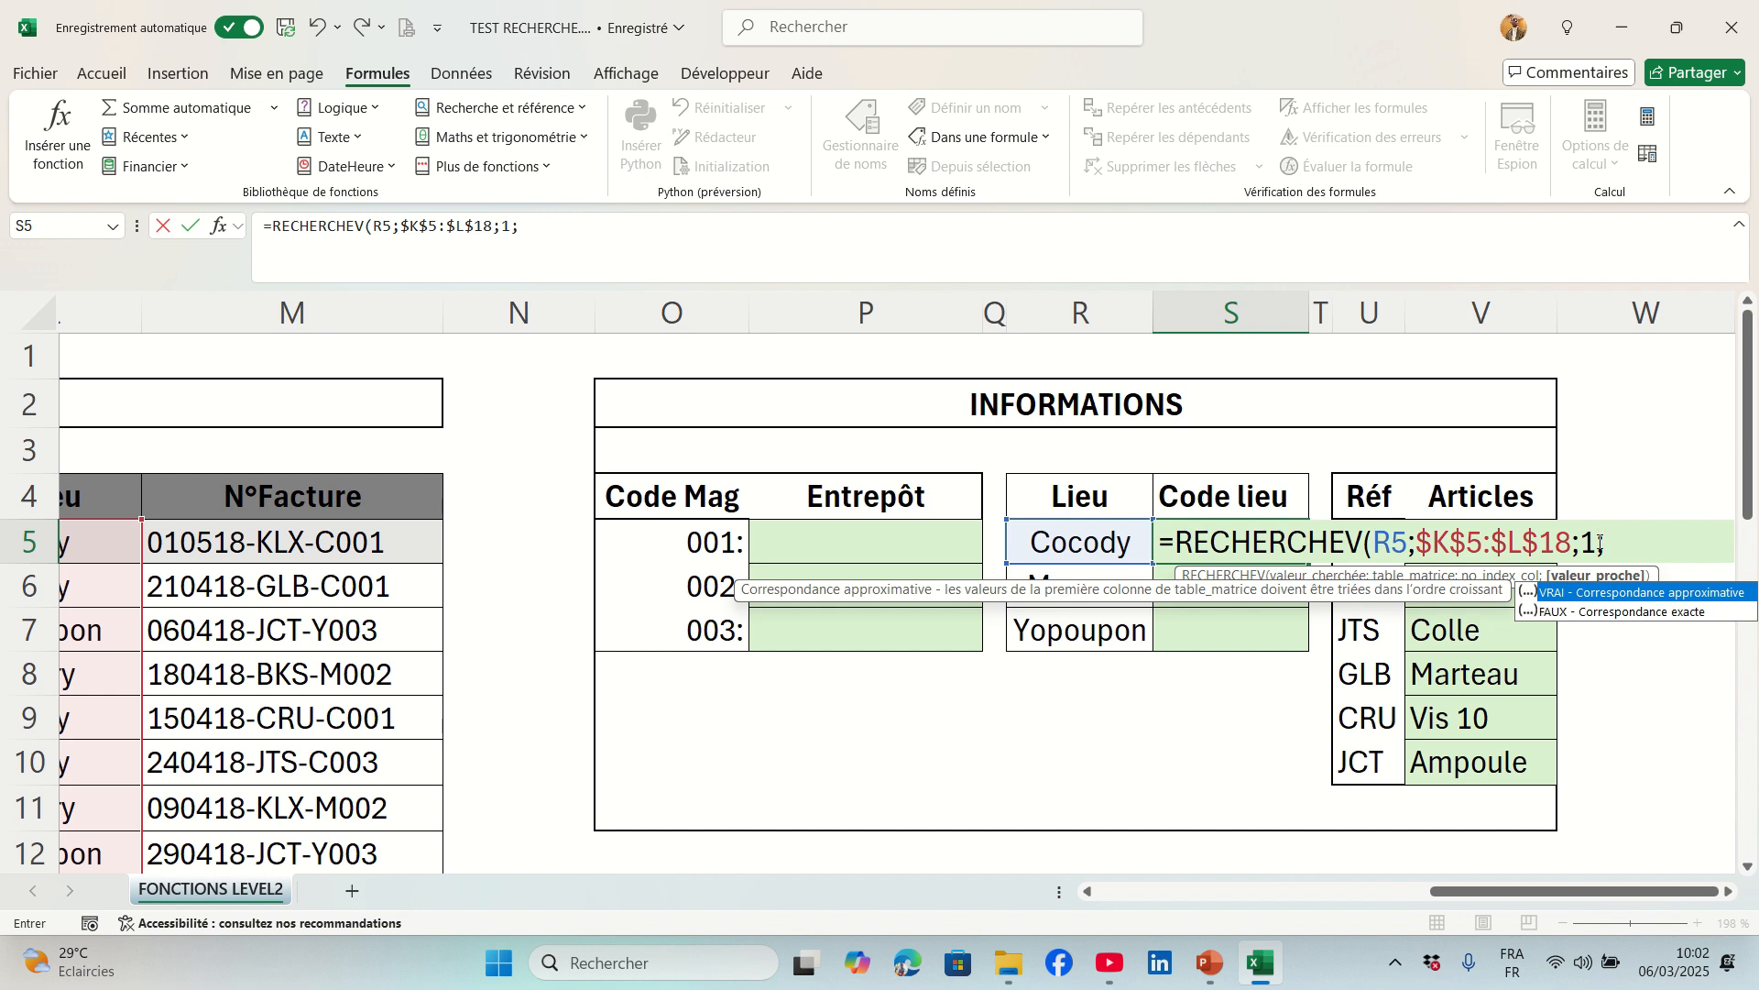
pyautogui.click(1606, 623)
pyautogui.doubleClick(1606, 612)
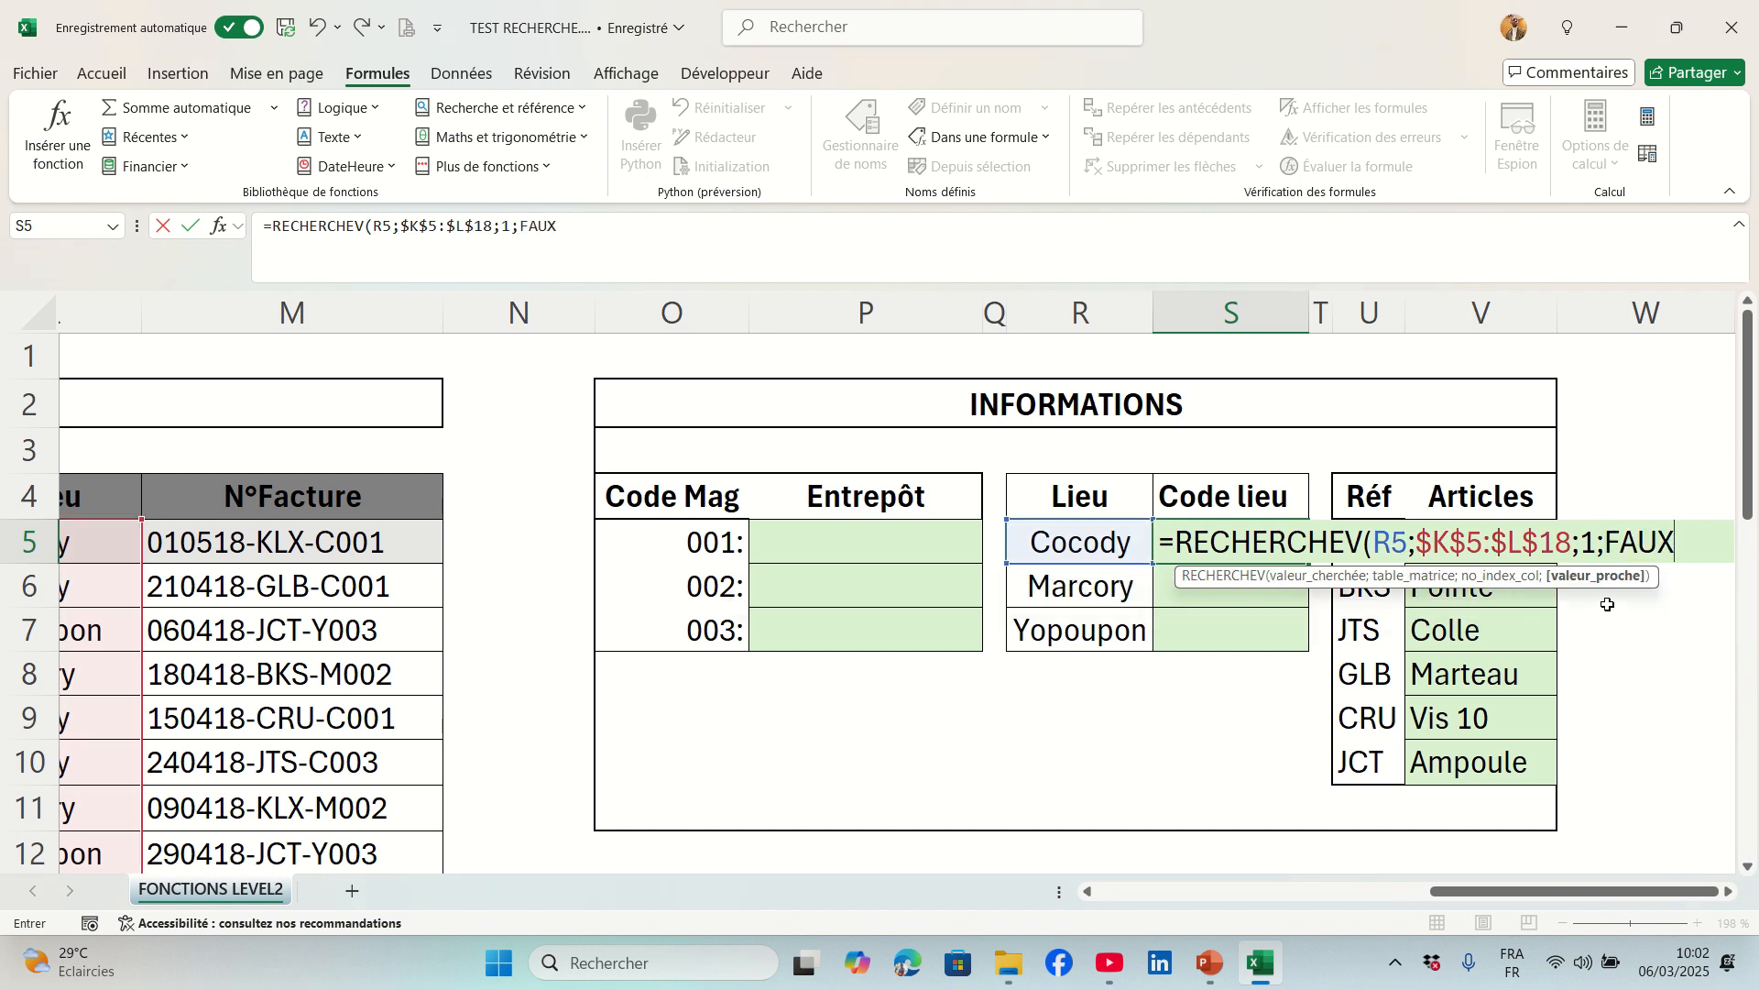
pyautogui.click(1698, 541)
pyautogui.write(')')
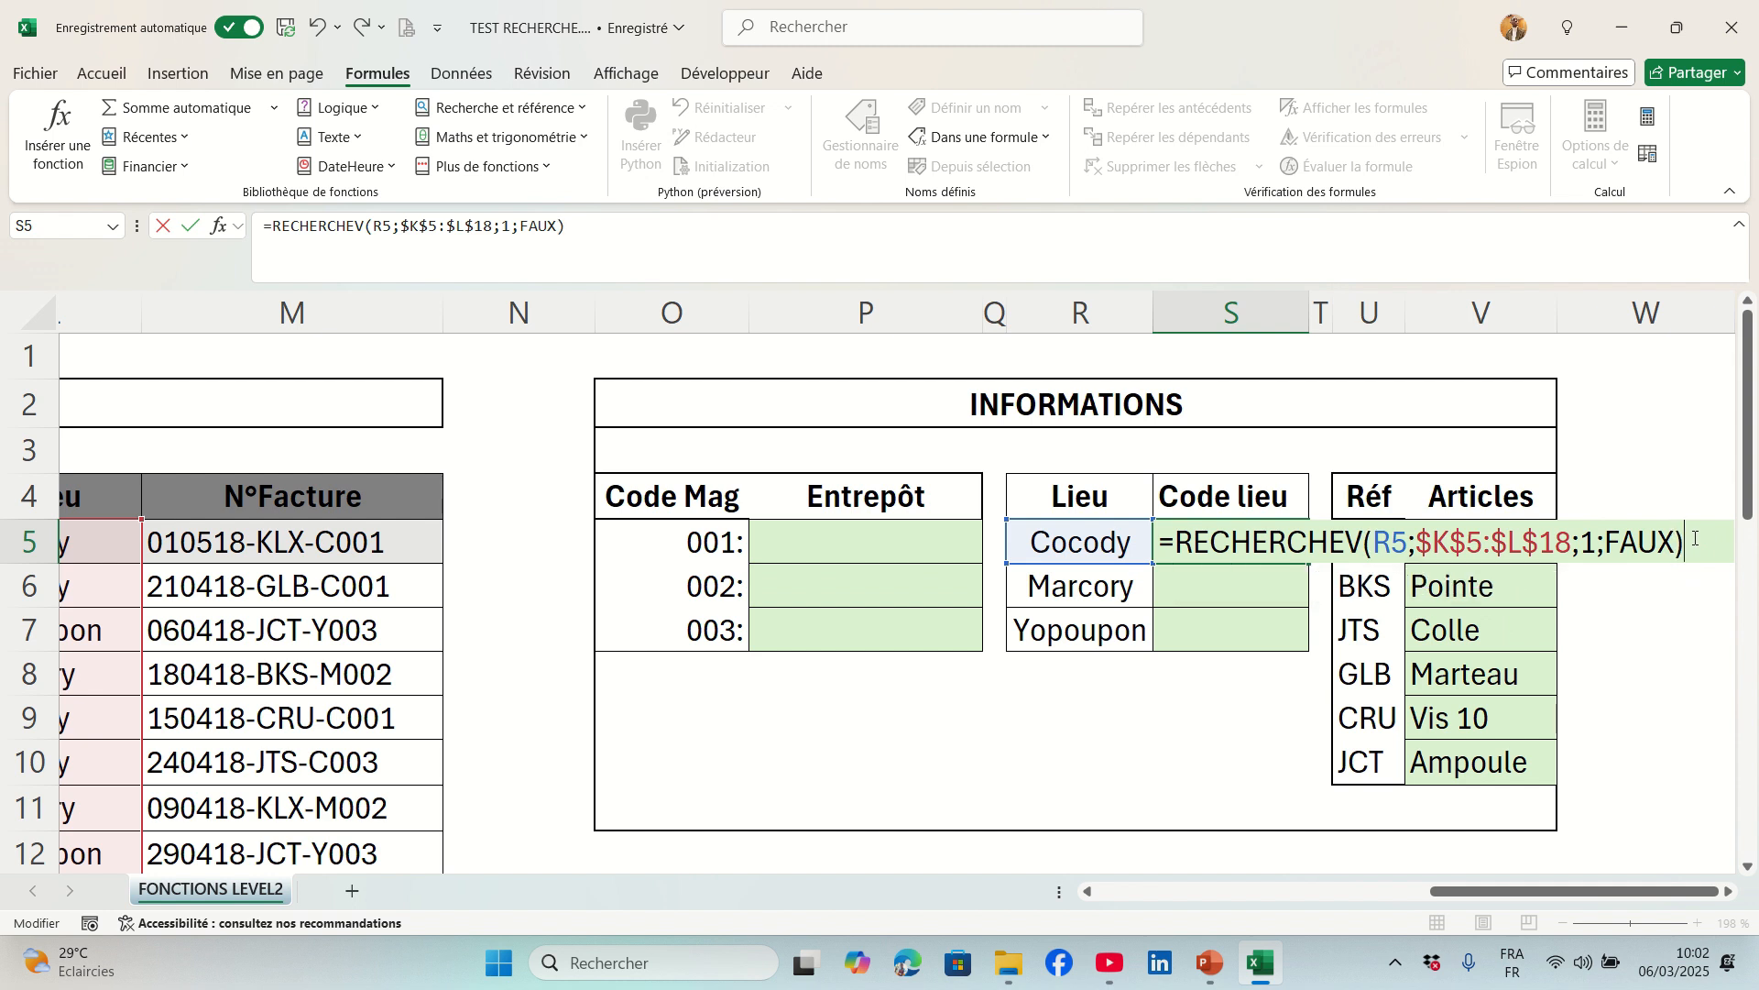
pyautogui.press('Return')
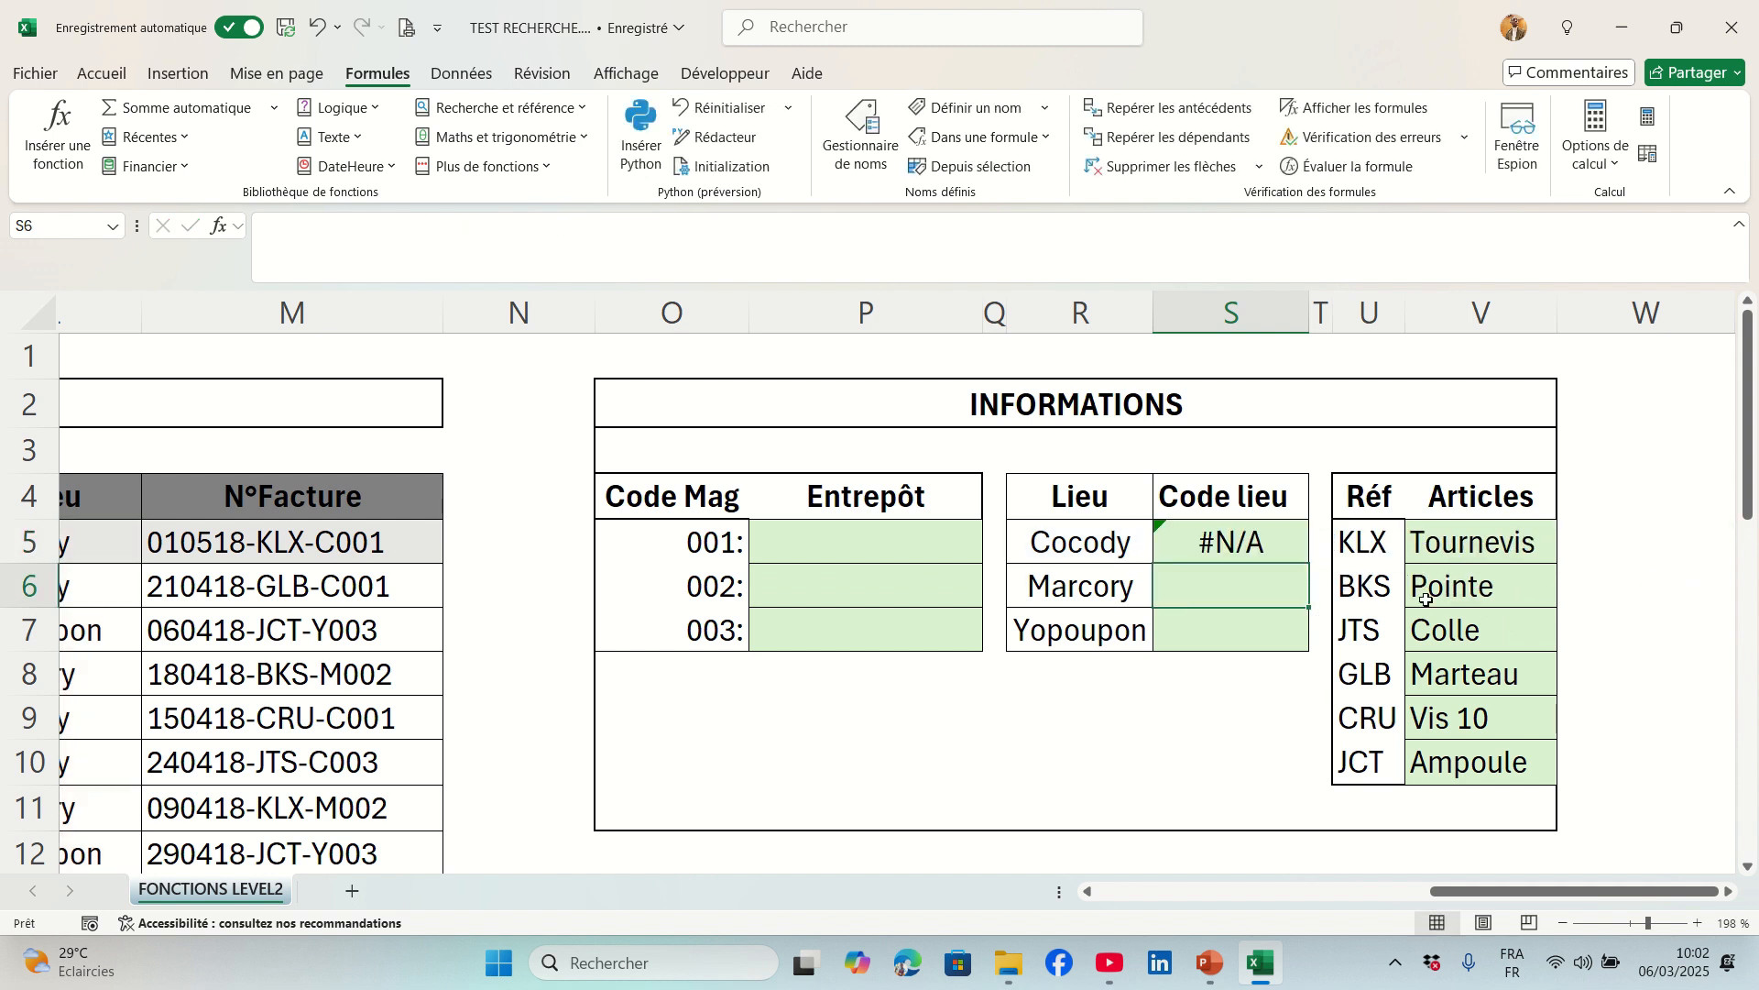
# Replace the formula in S5 with a new RECHERCHEX function that takes R5 as the lookup value.
pyautogui.click(1202, 540)
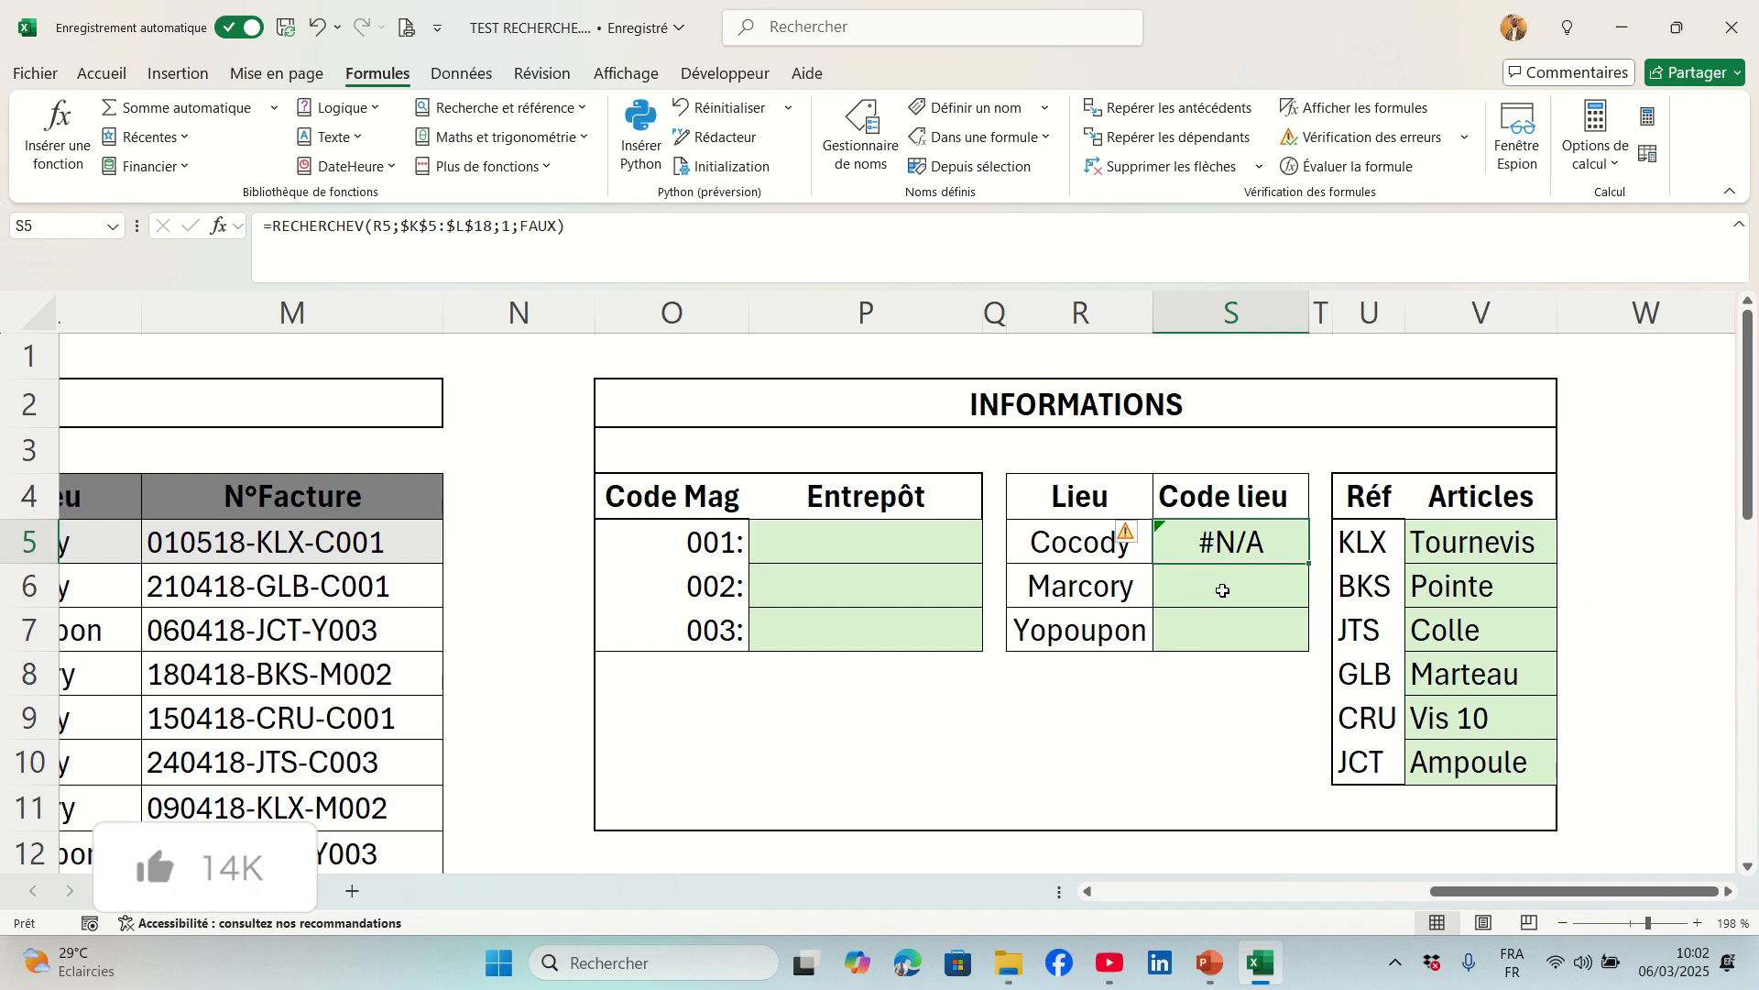
pyautogui.press('F2')
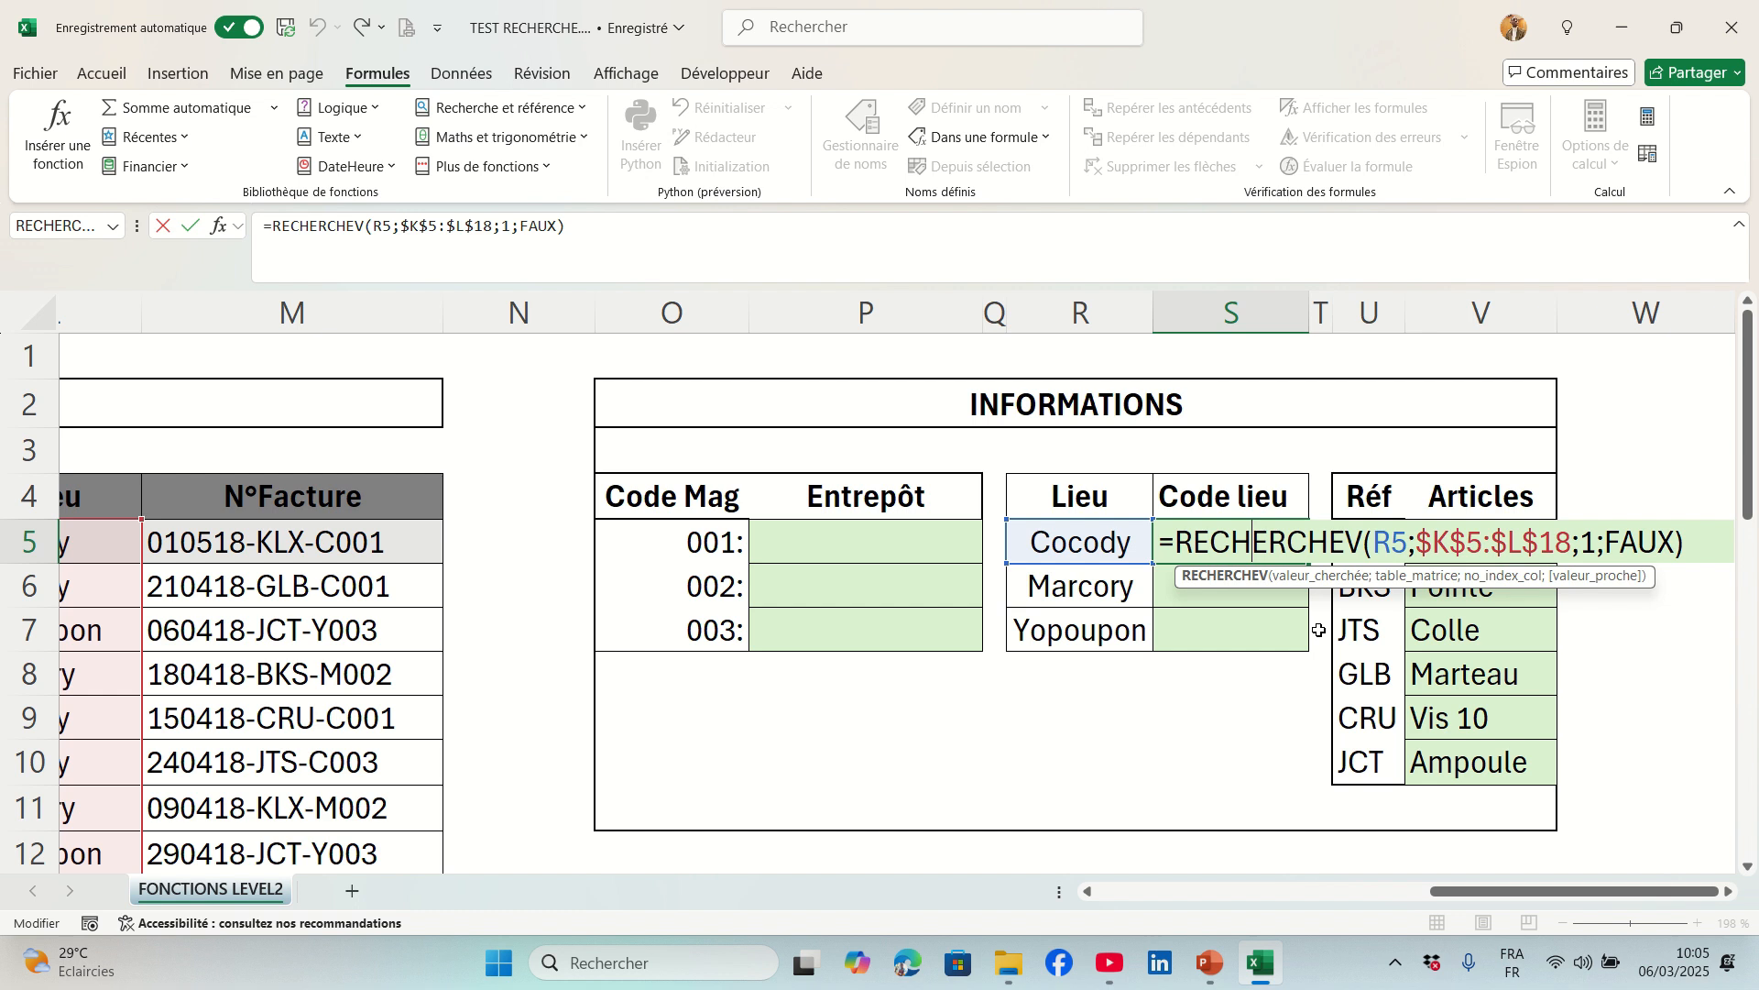
pyautogui.press('Escape')
pyautogui.write('=')
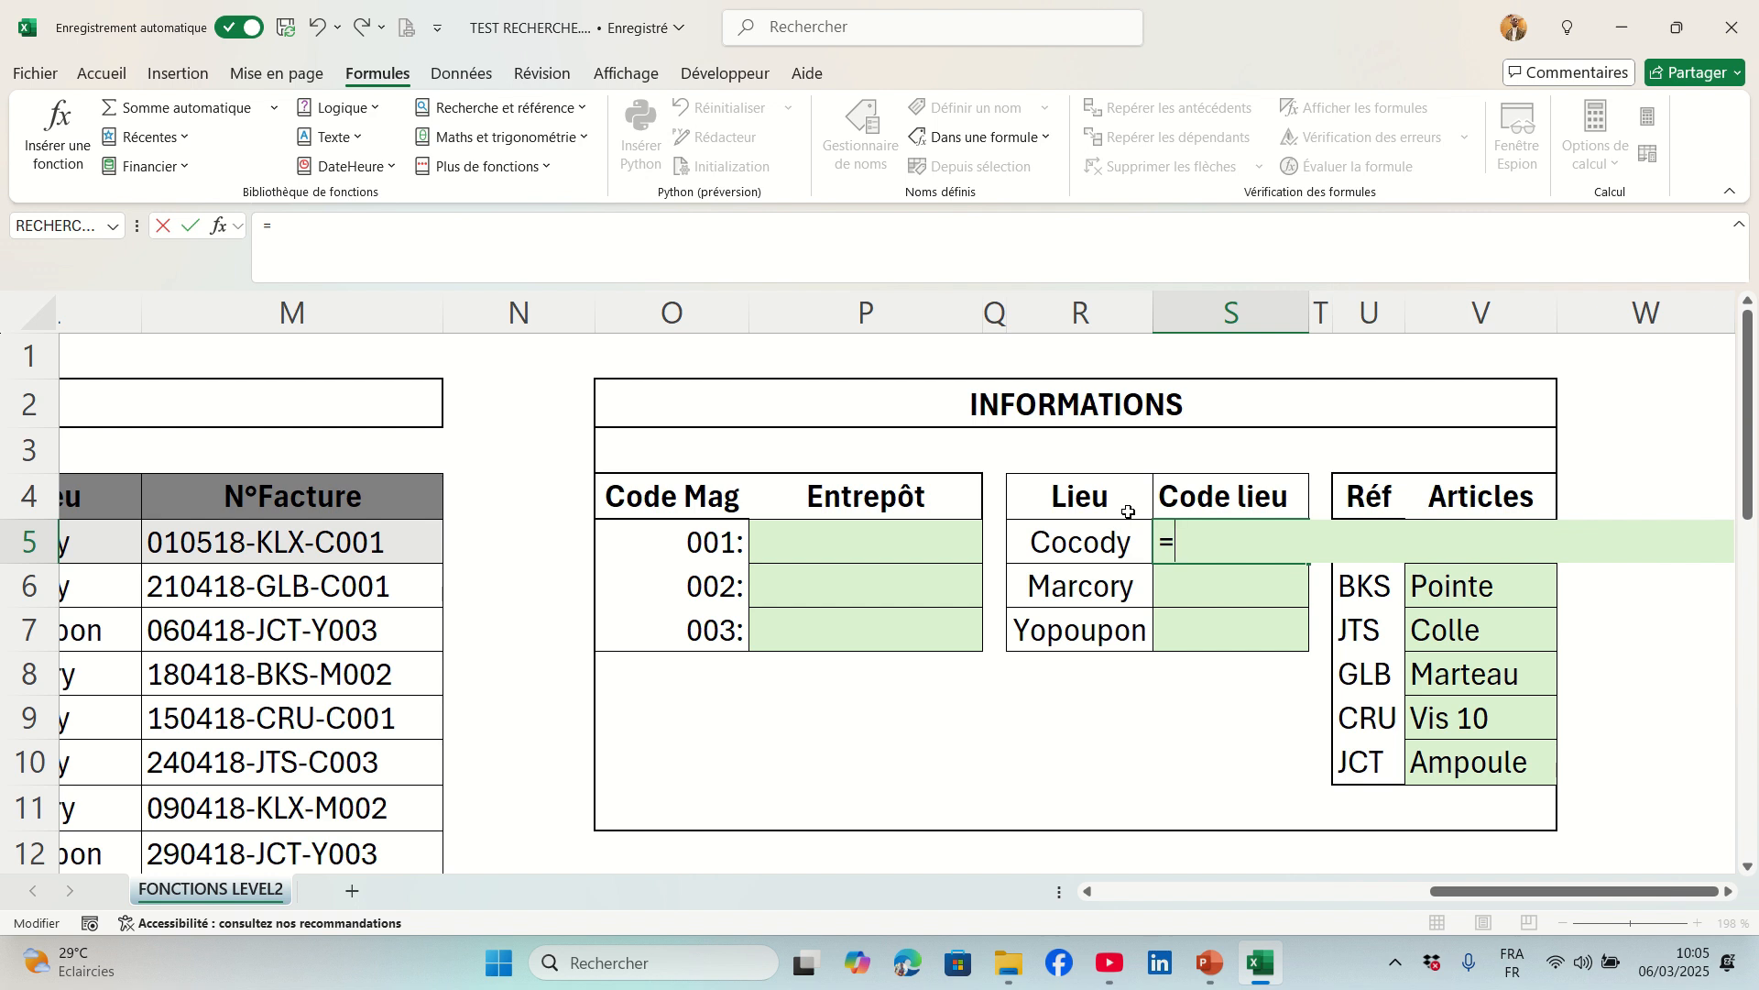
pyautogui.write('rech')
pyautogui.press('Down')
pyautogui.press('Down')
pyautogui.press('Down')
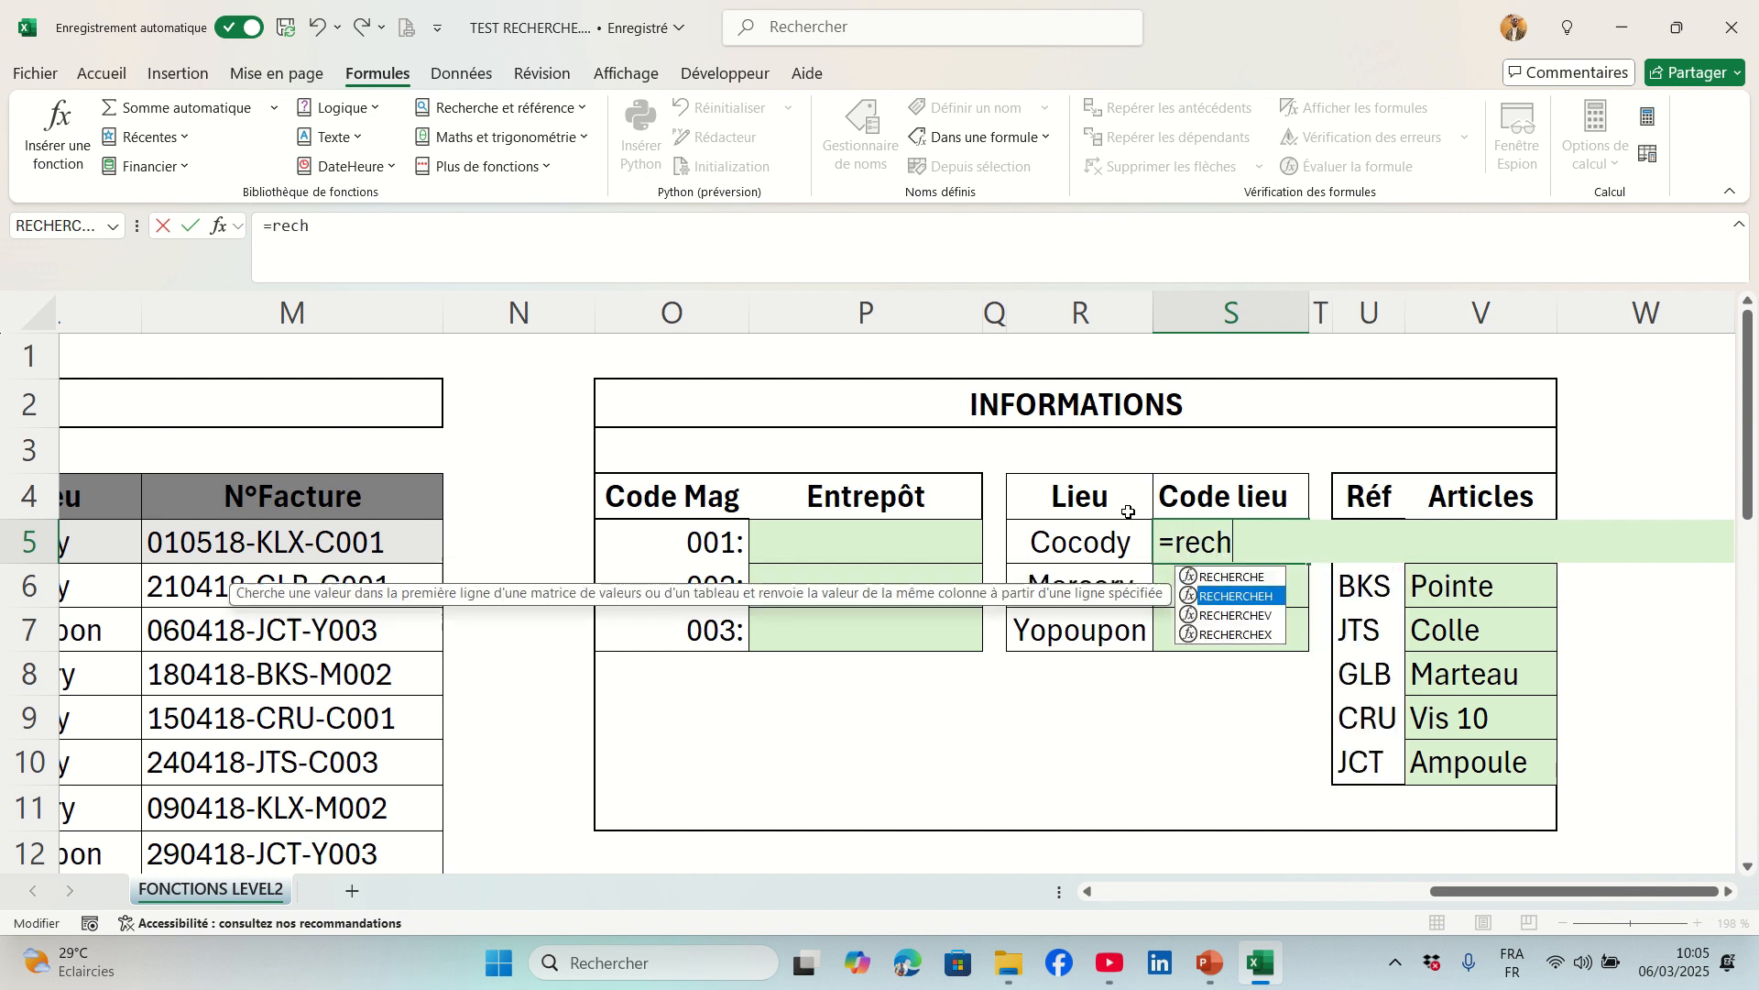
pyautogui.press('Tab')
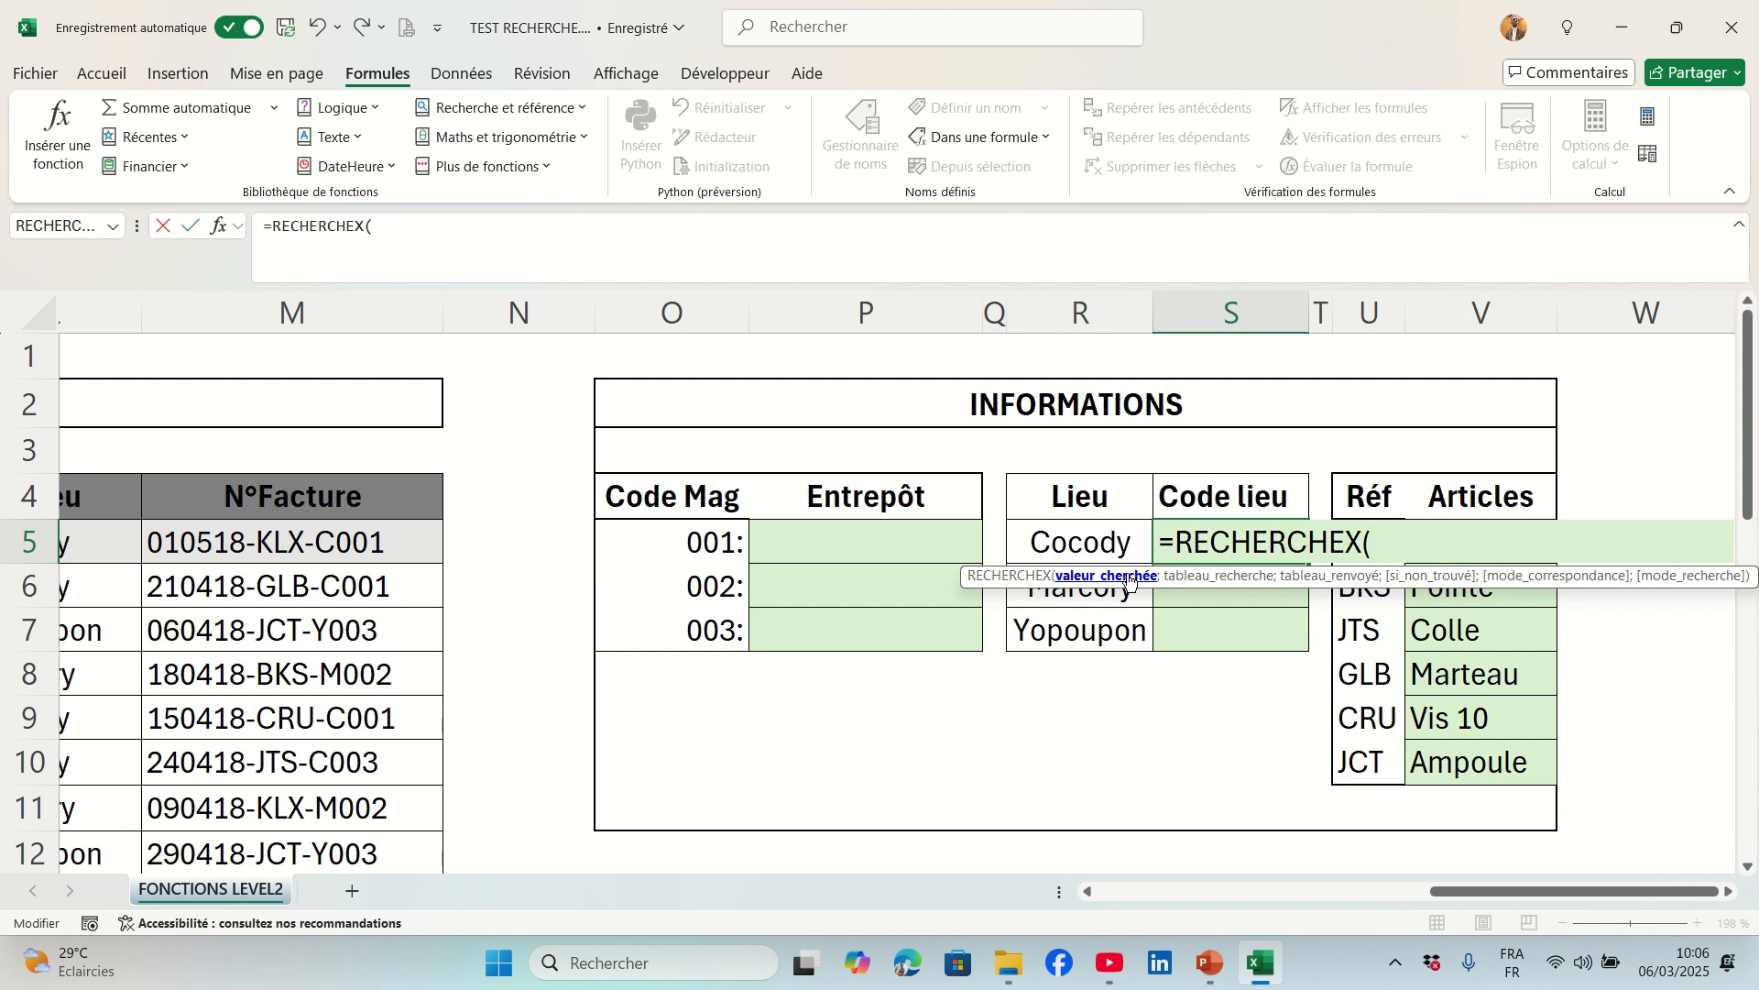
pyautogui.click(1077, 539)
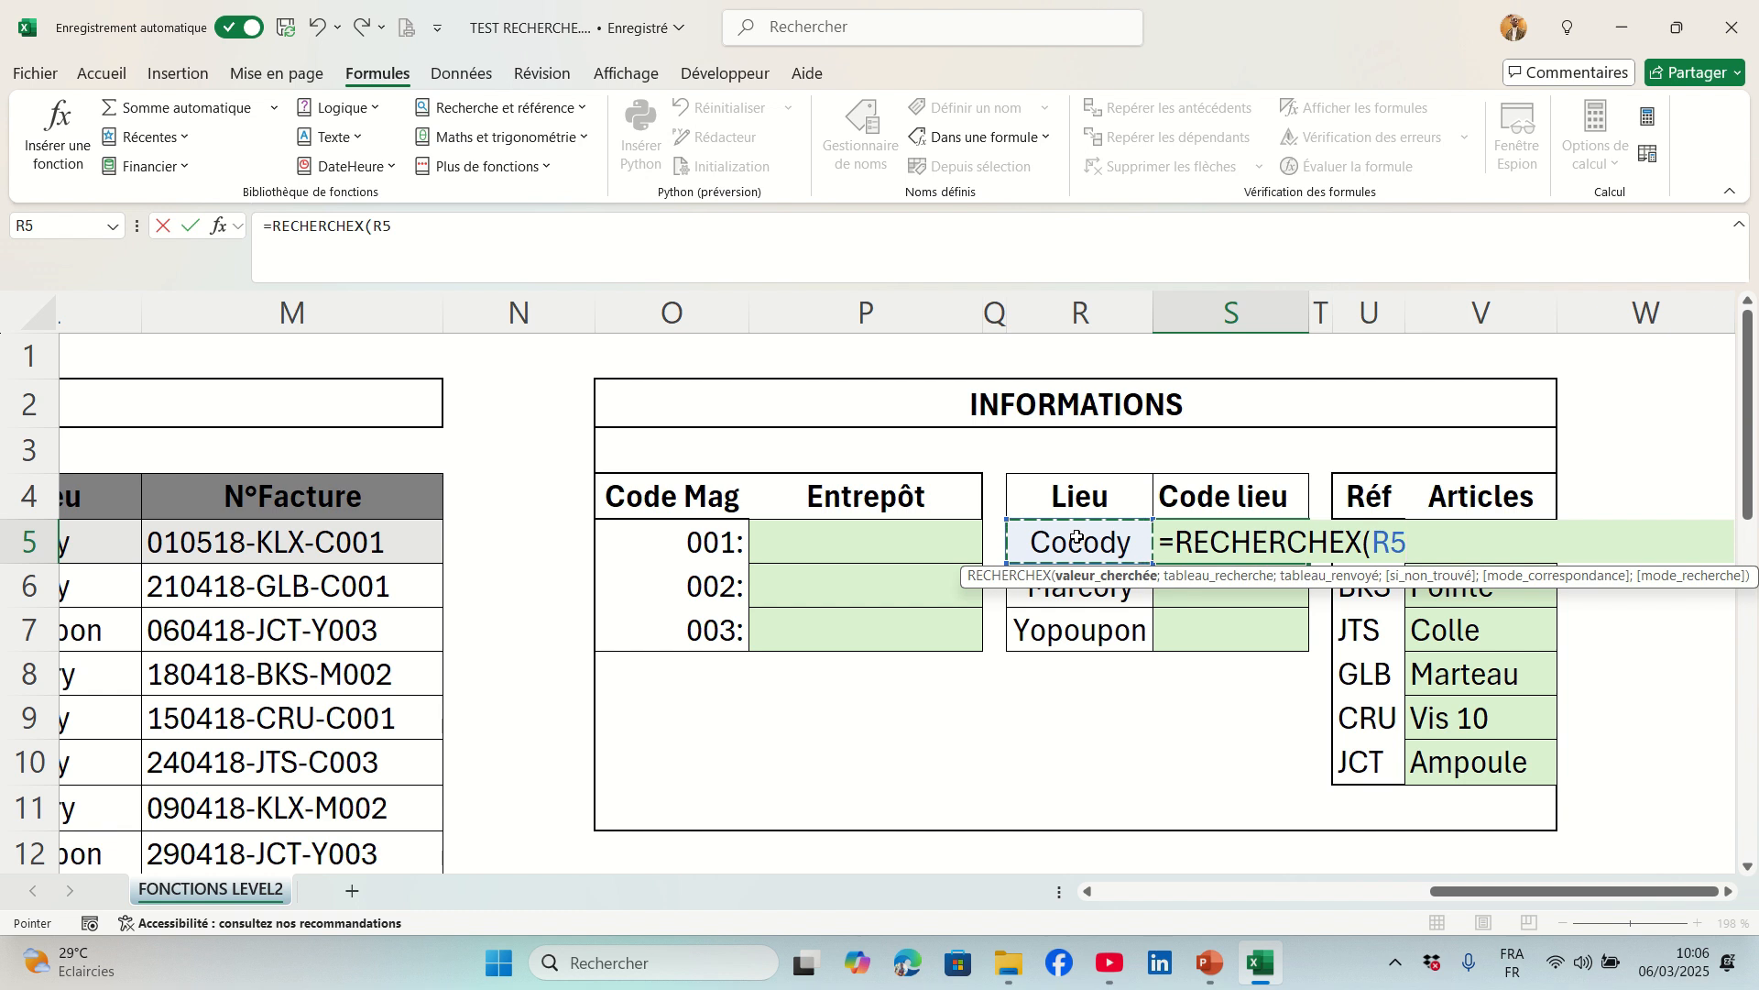
pyautogui.write(';')
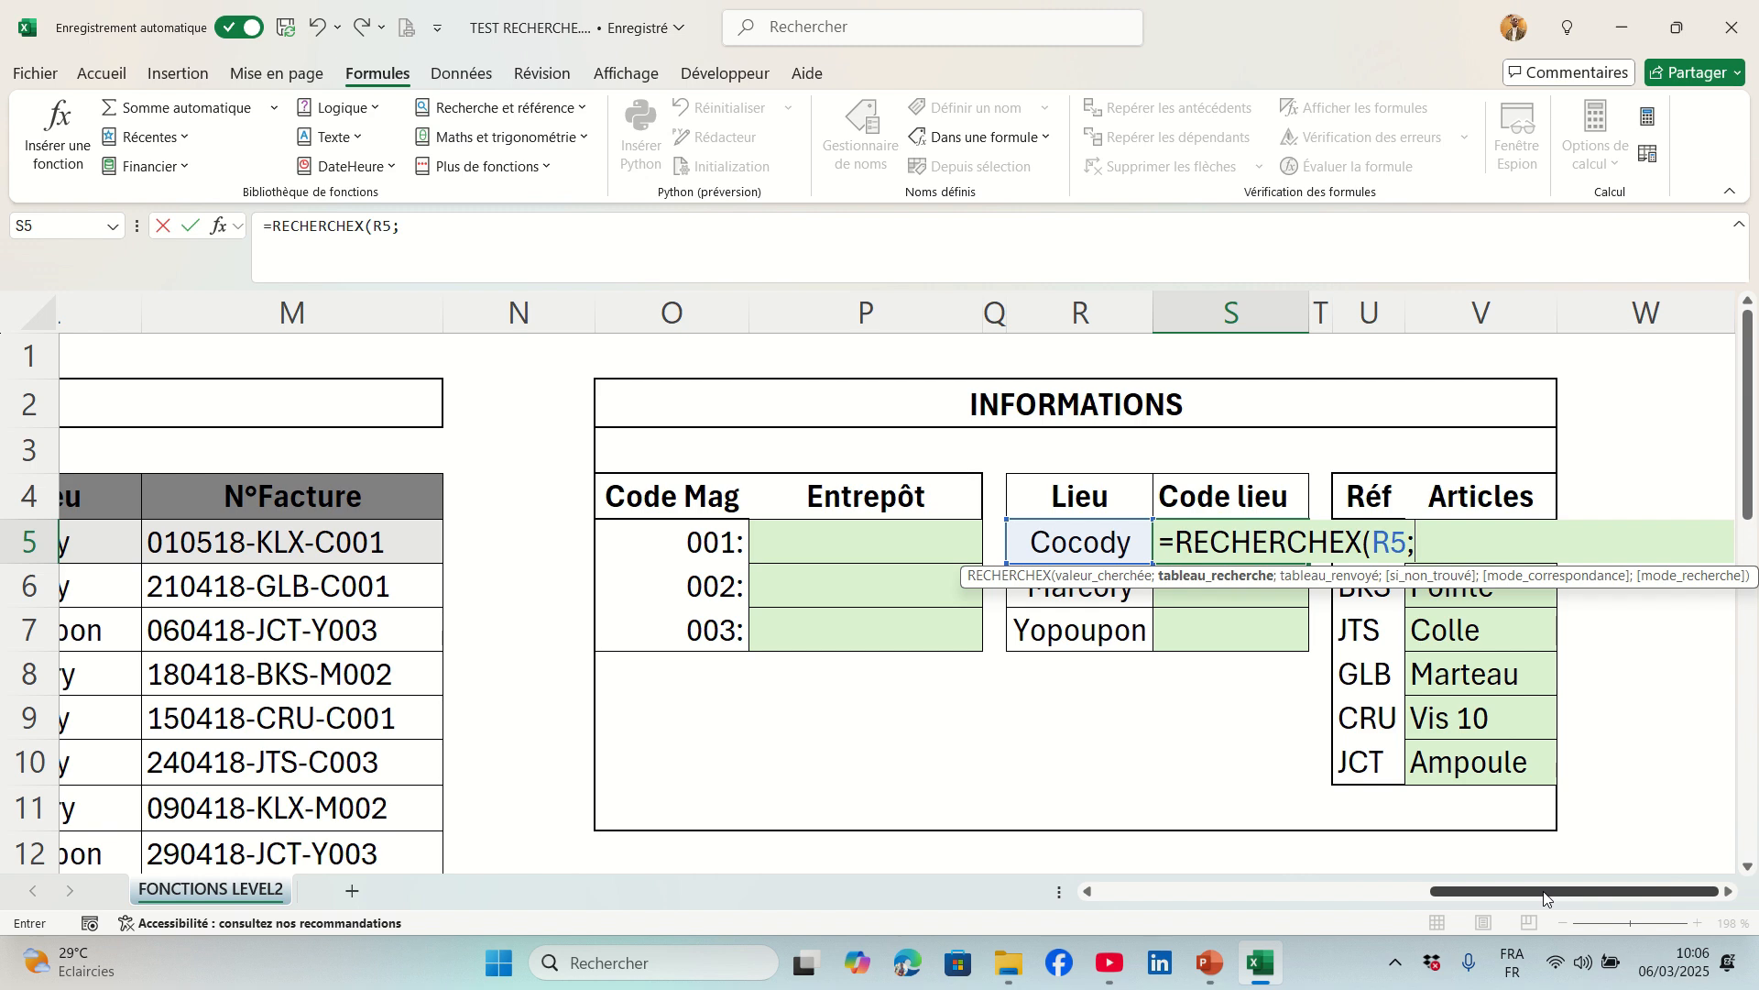
# Set the RECHERCHEX lookup array to the Lieu column as the absolute range $L$5:$L$18.
pyautogui.moveTo(1545, 889); pyautogui.dragTo(1547, 898)
pyautogui.moveTo(1547, 898); pyautogui.dragTo(1347, 894)
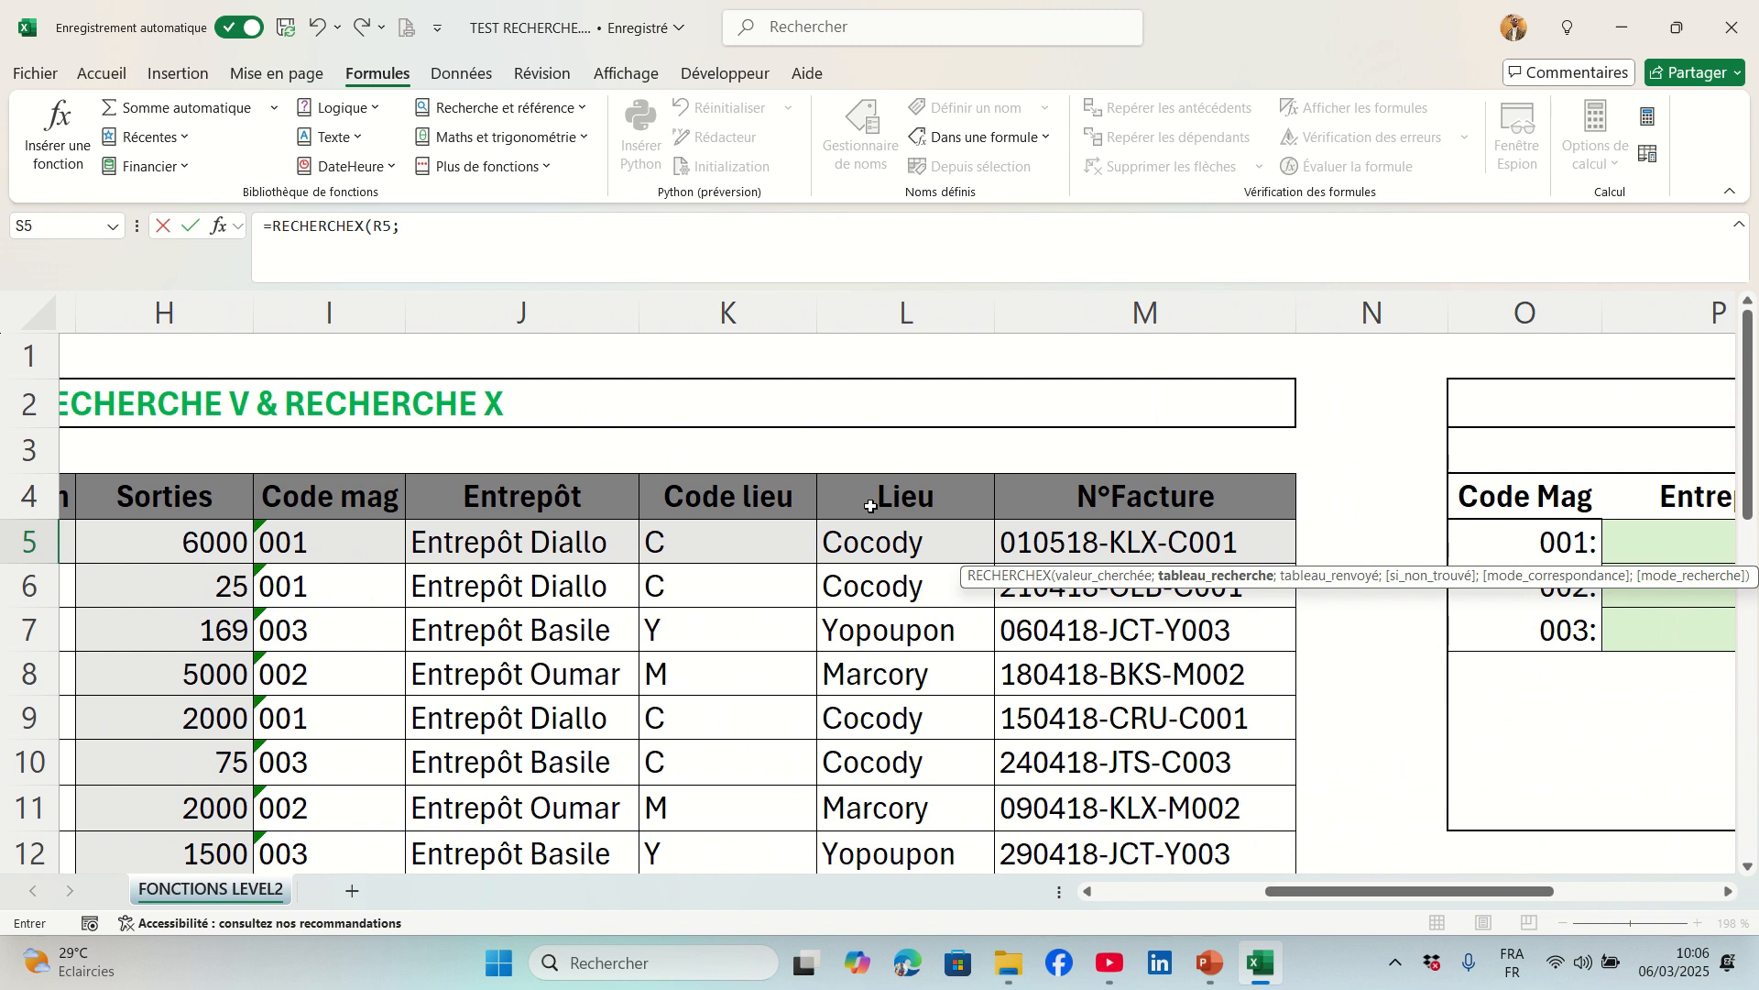
pyautogui.moveTo(889, 538); pyautogui.dragTo(948, 812)
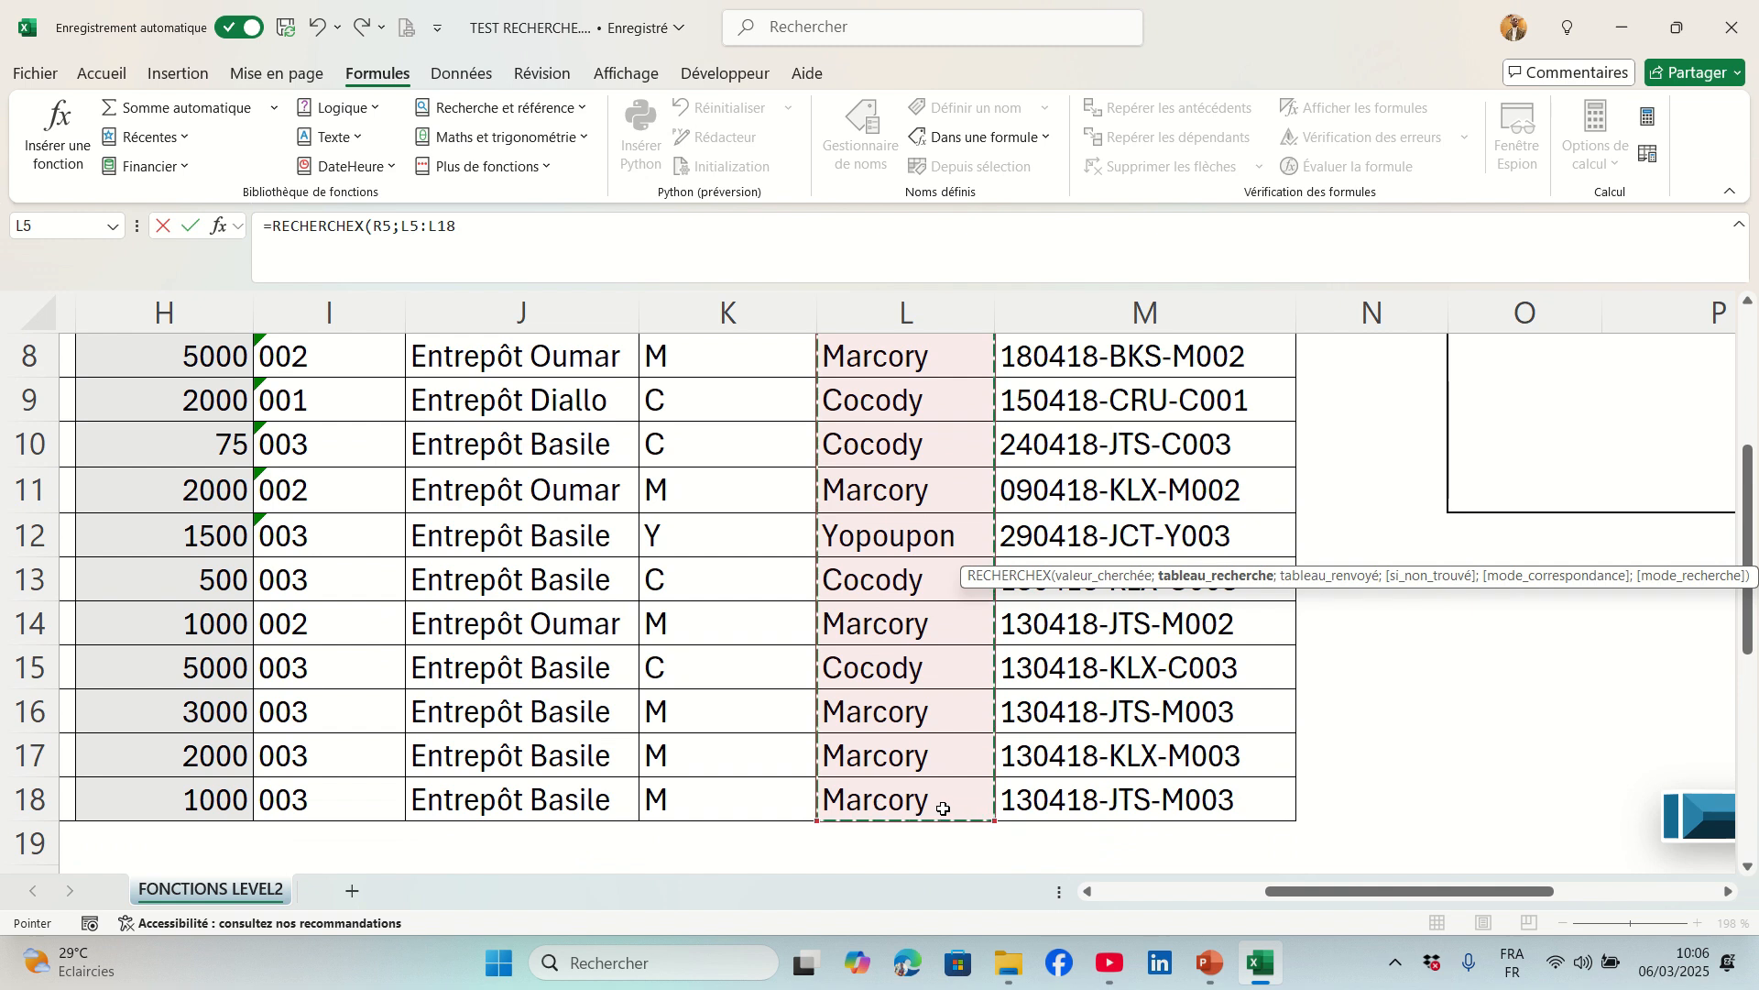
pyautogui.press('F4')
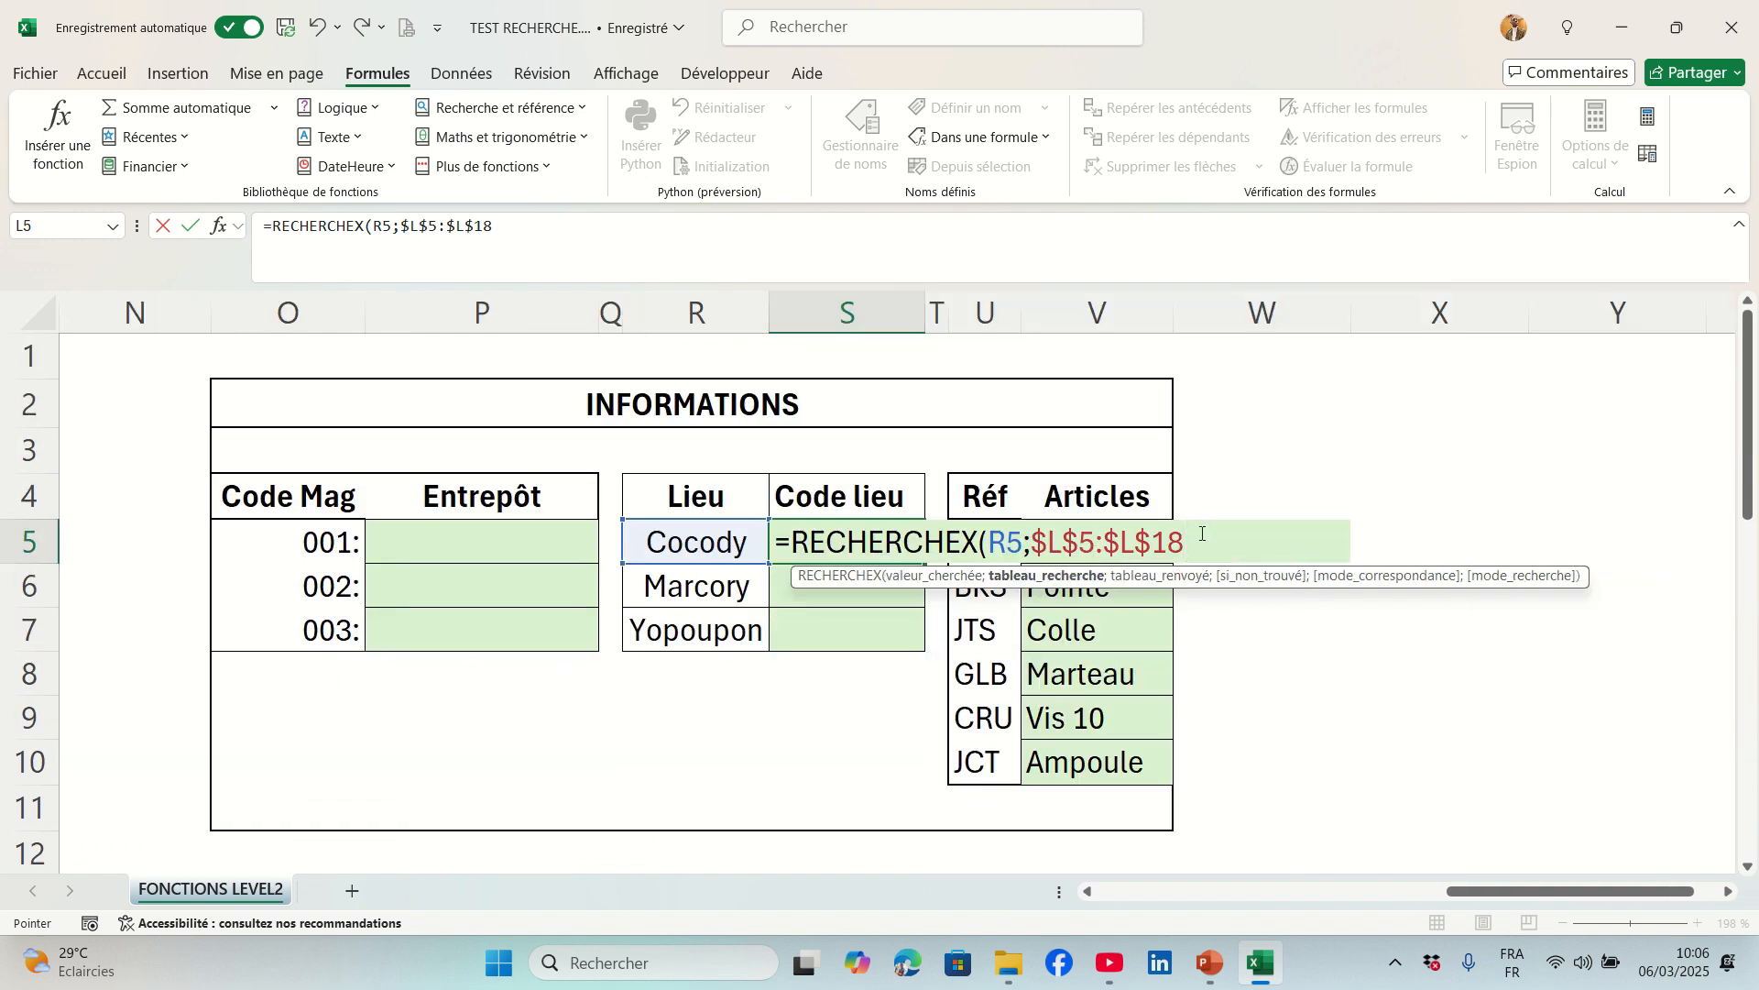
pyautogui.write(';')
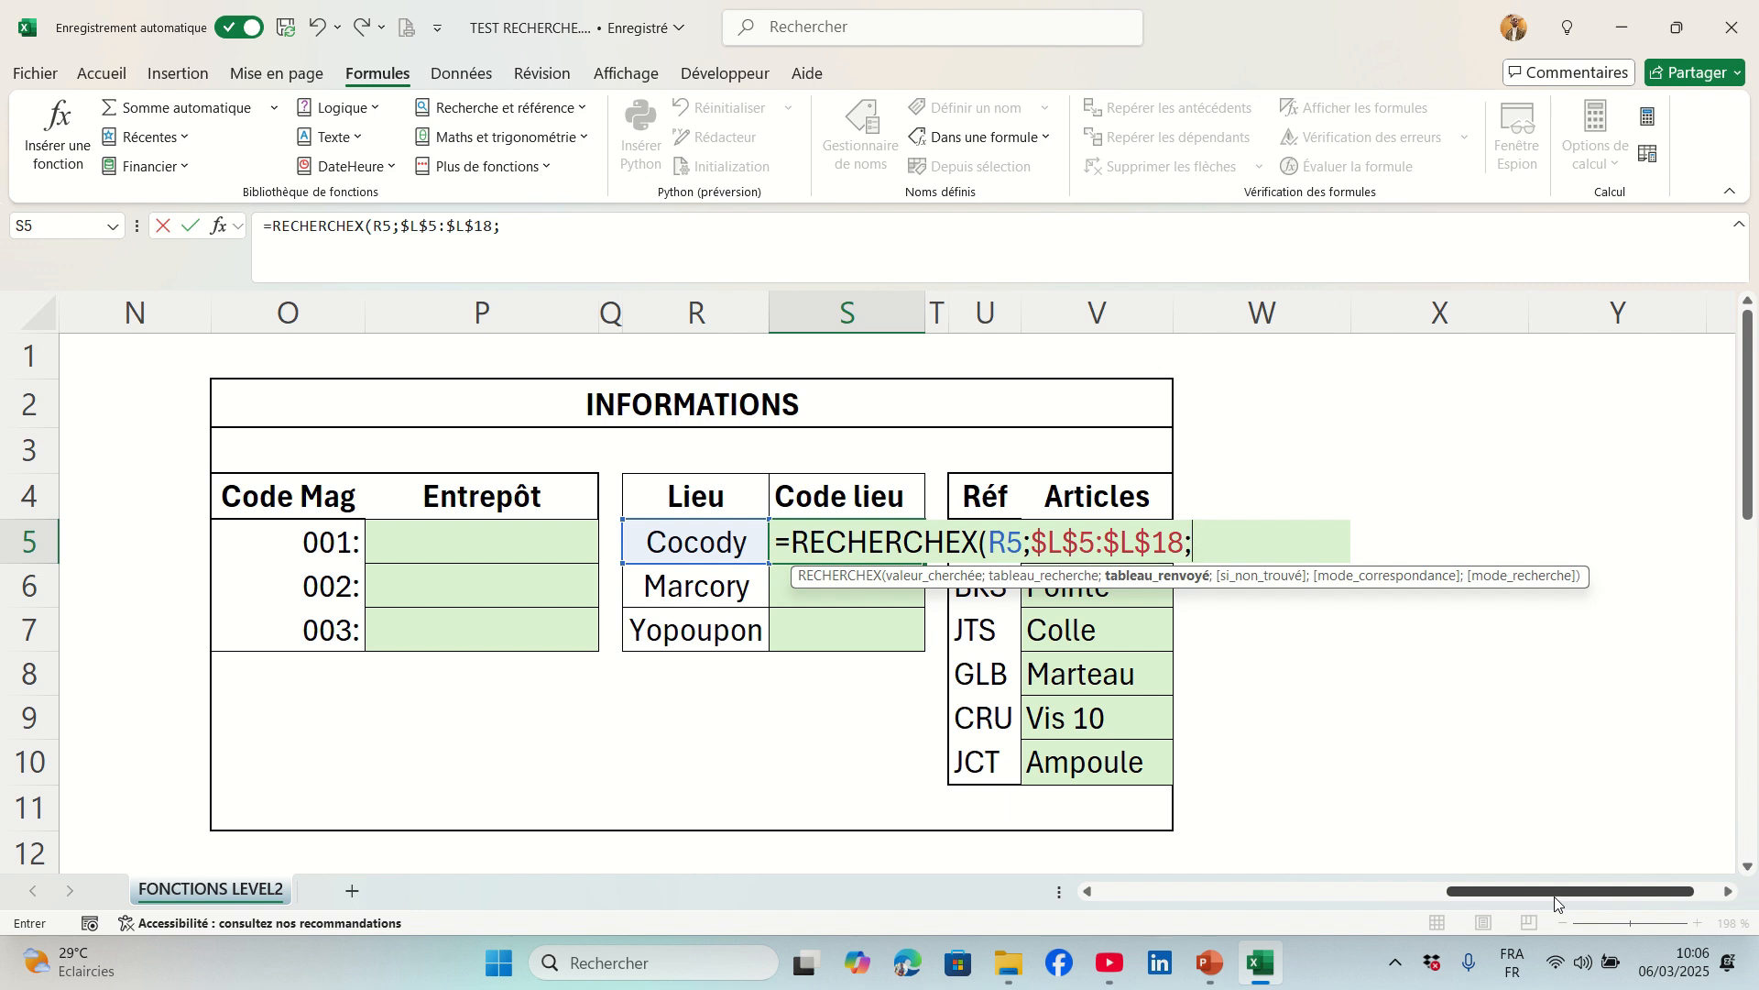
# Set the RECHERCHEX return array to the Code lieu column as the absolute range $K$5:$K$18.
pyautogui.moveTo(1558, 896); pyautogui.dragTo(1355, 894)
pyautogui.moveTo(764, 534); pyautogui.dragTo(820, 825)
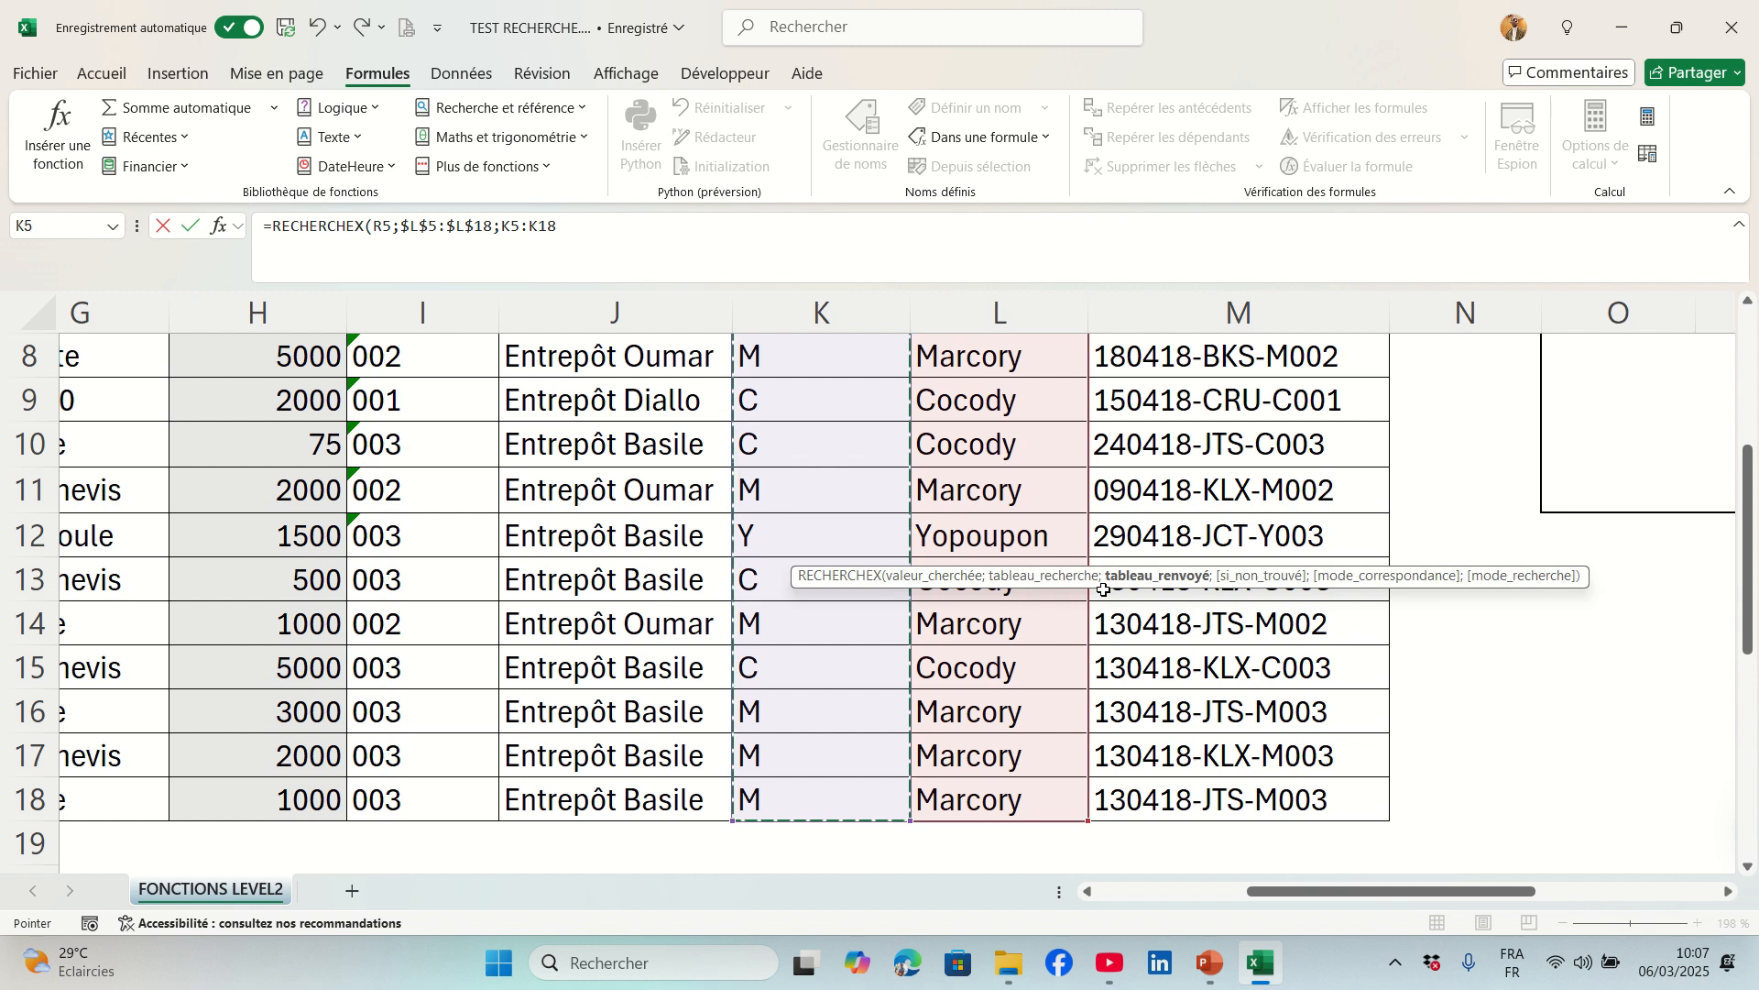
pyautogui.press('F4')
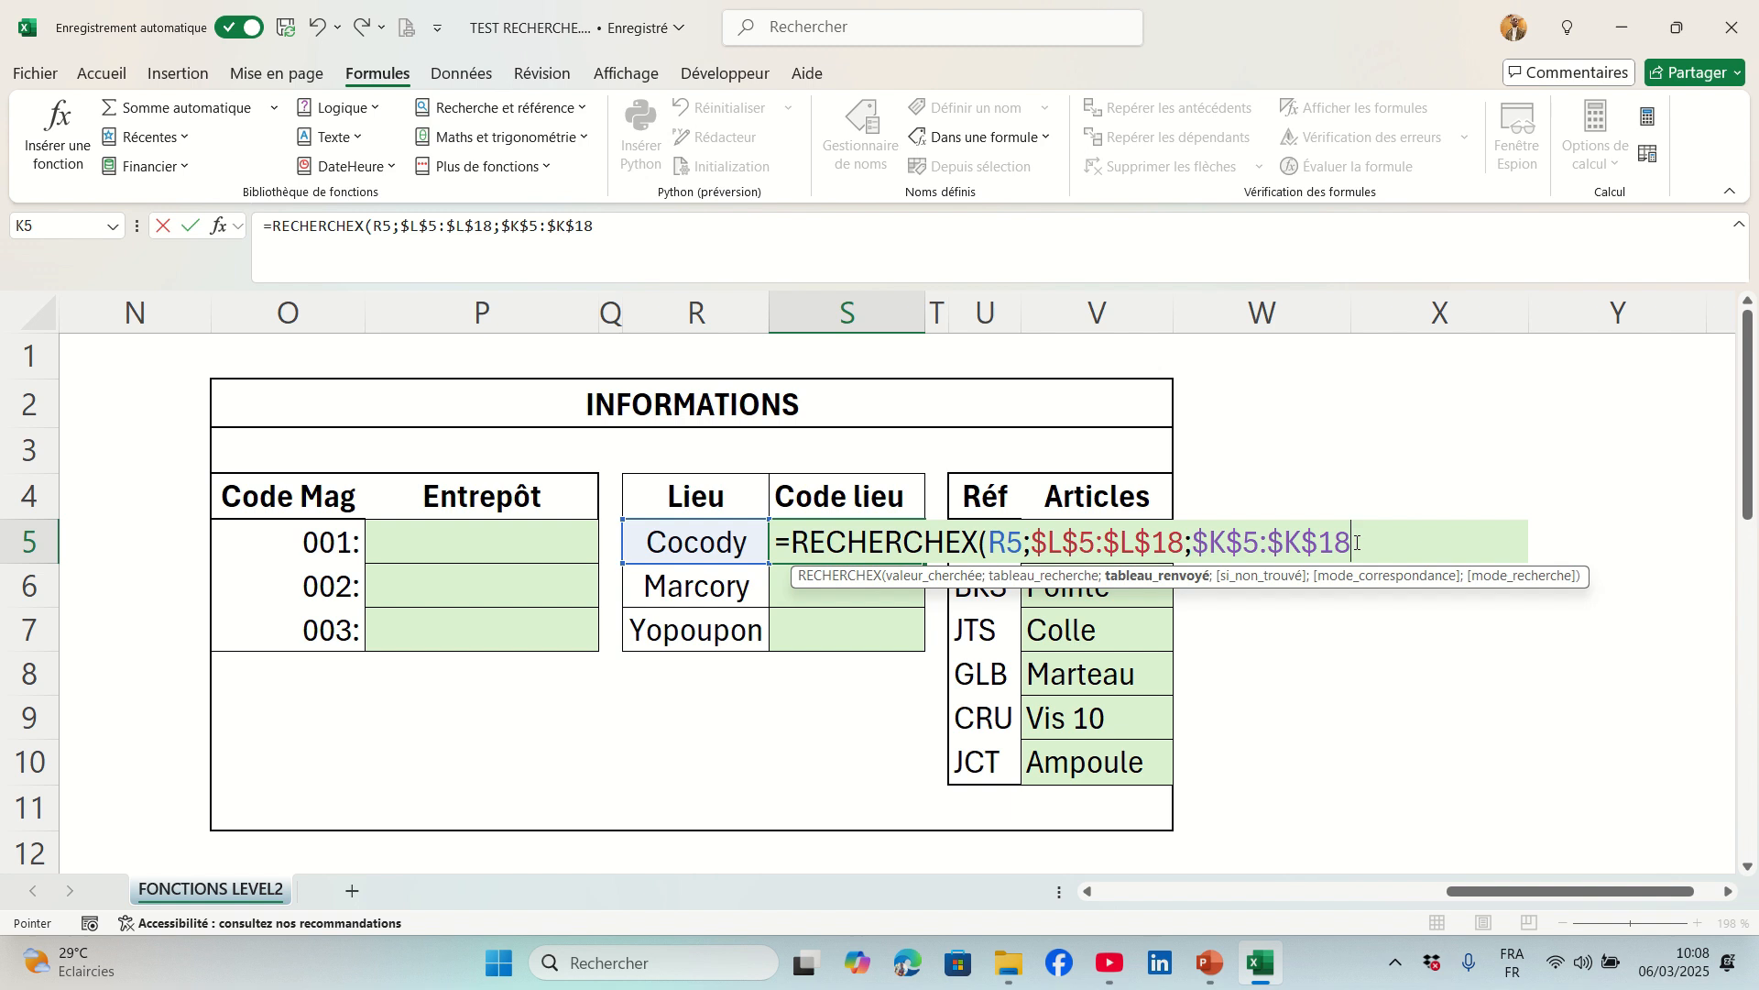
pyautogui.write(';')
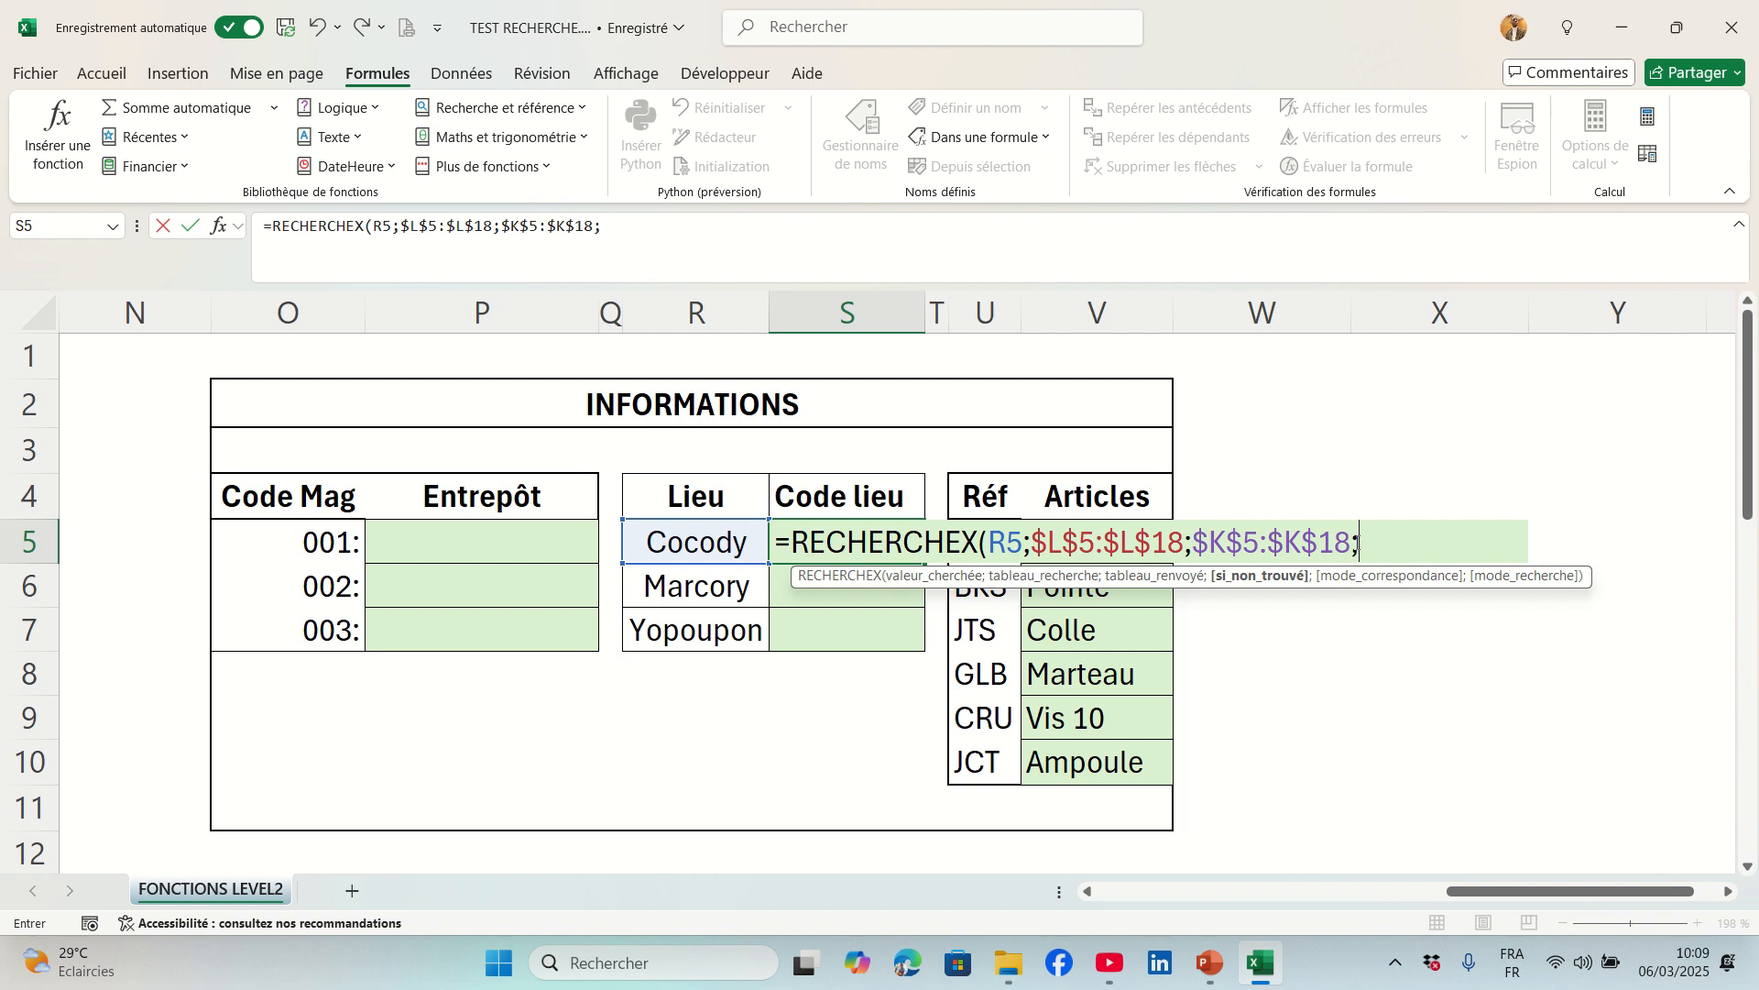
# Add "Non trouvé" as the RECHERCHEX not-found text and set the match mode to 0 for an exact match.
pyautogui.write('"')
pyautogui.press('BackSpace')
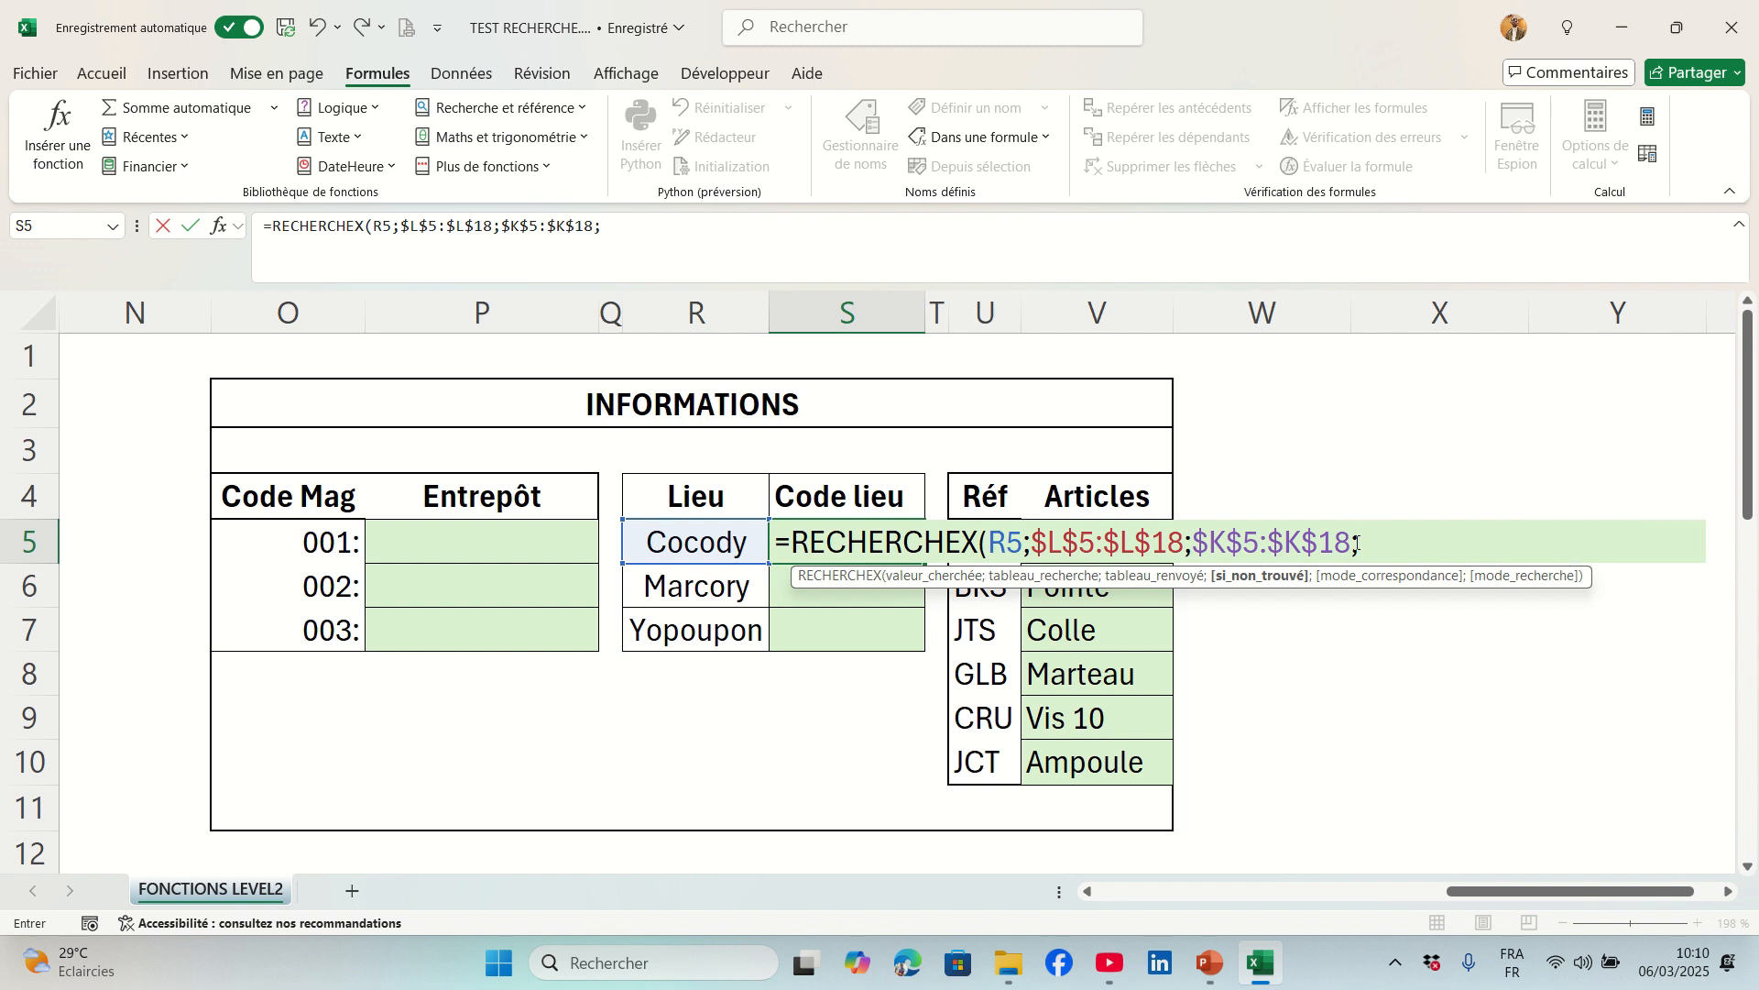
pyautogui.write('"Non trouv')
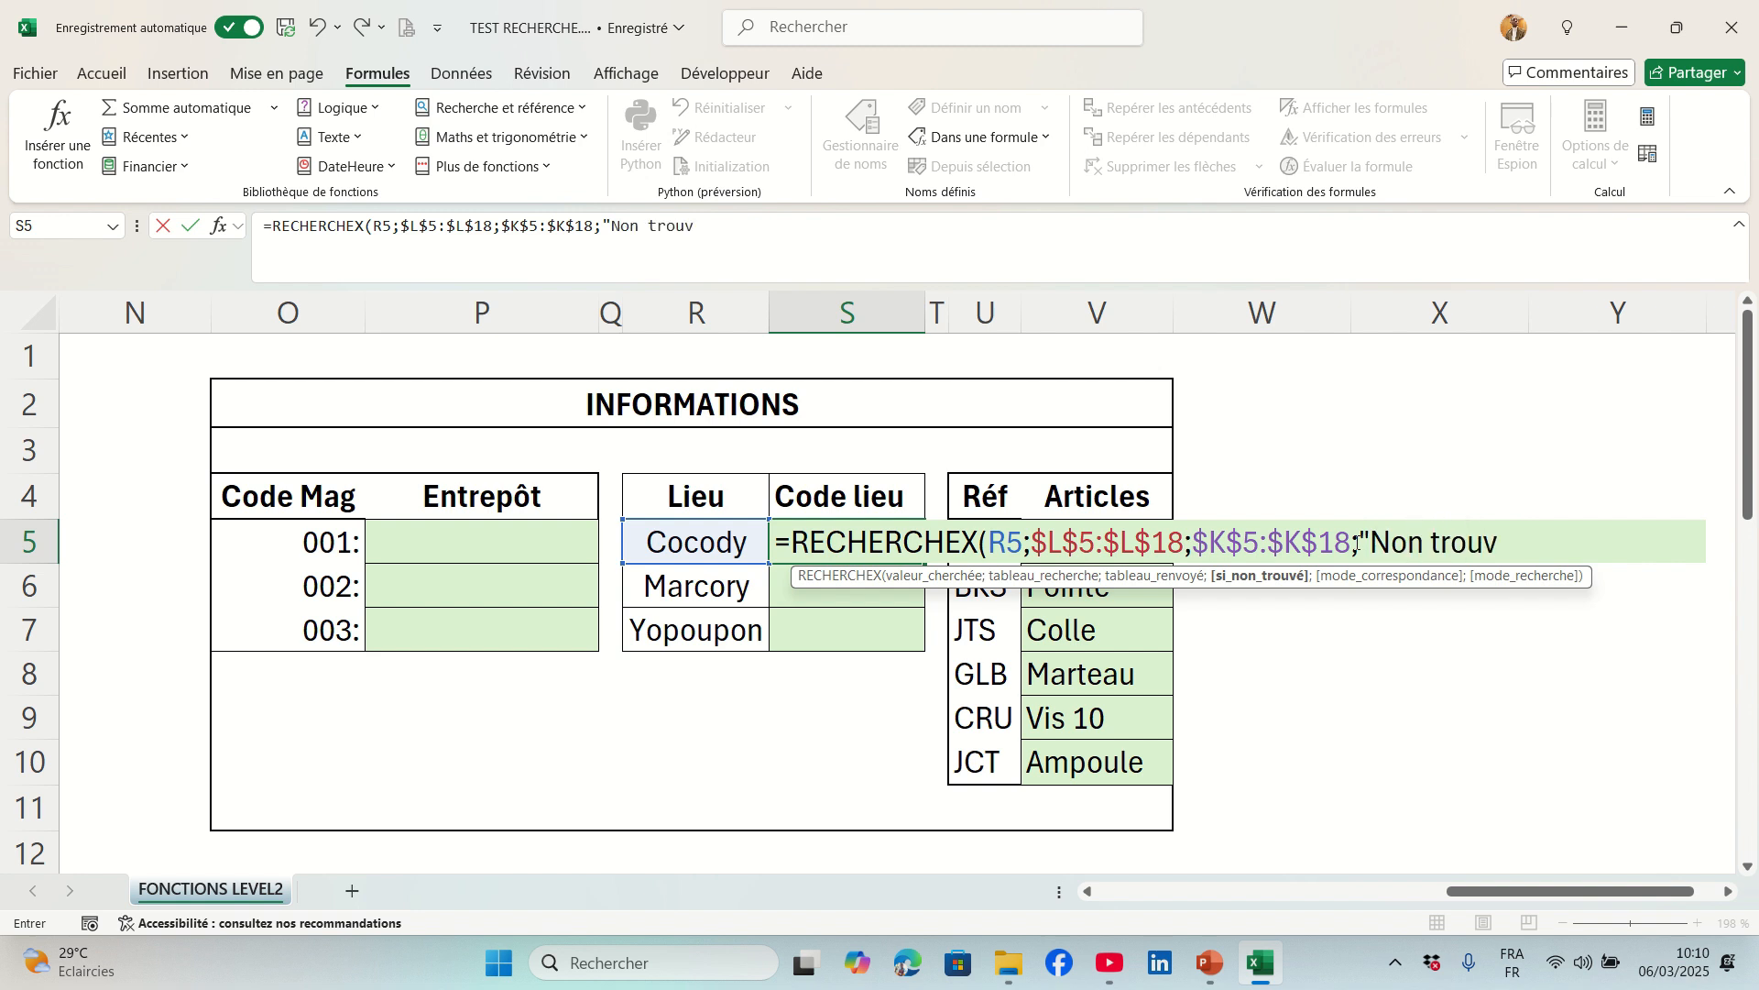
pyautogui.write('é";')
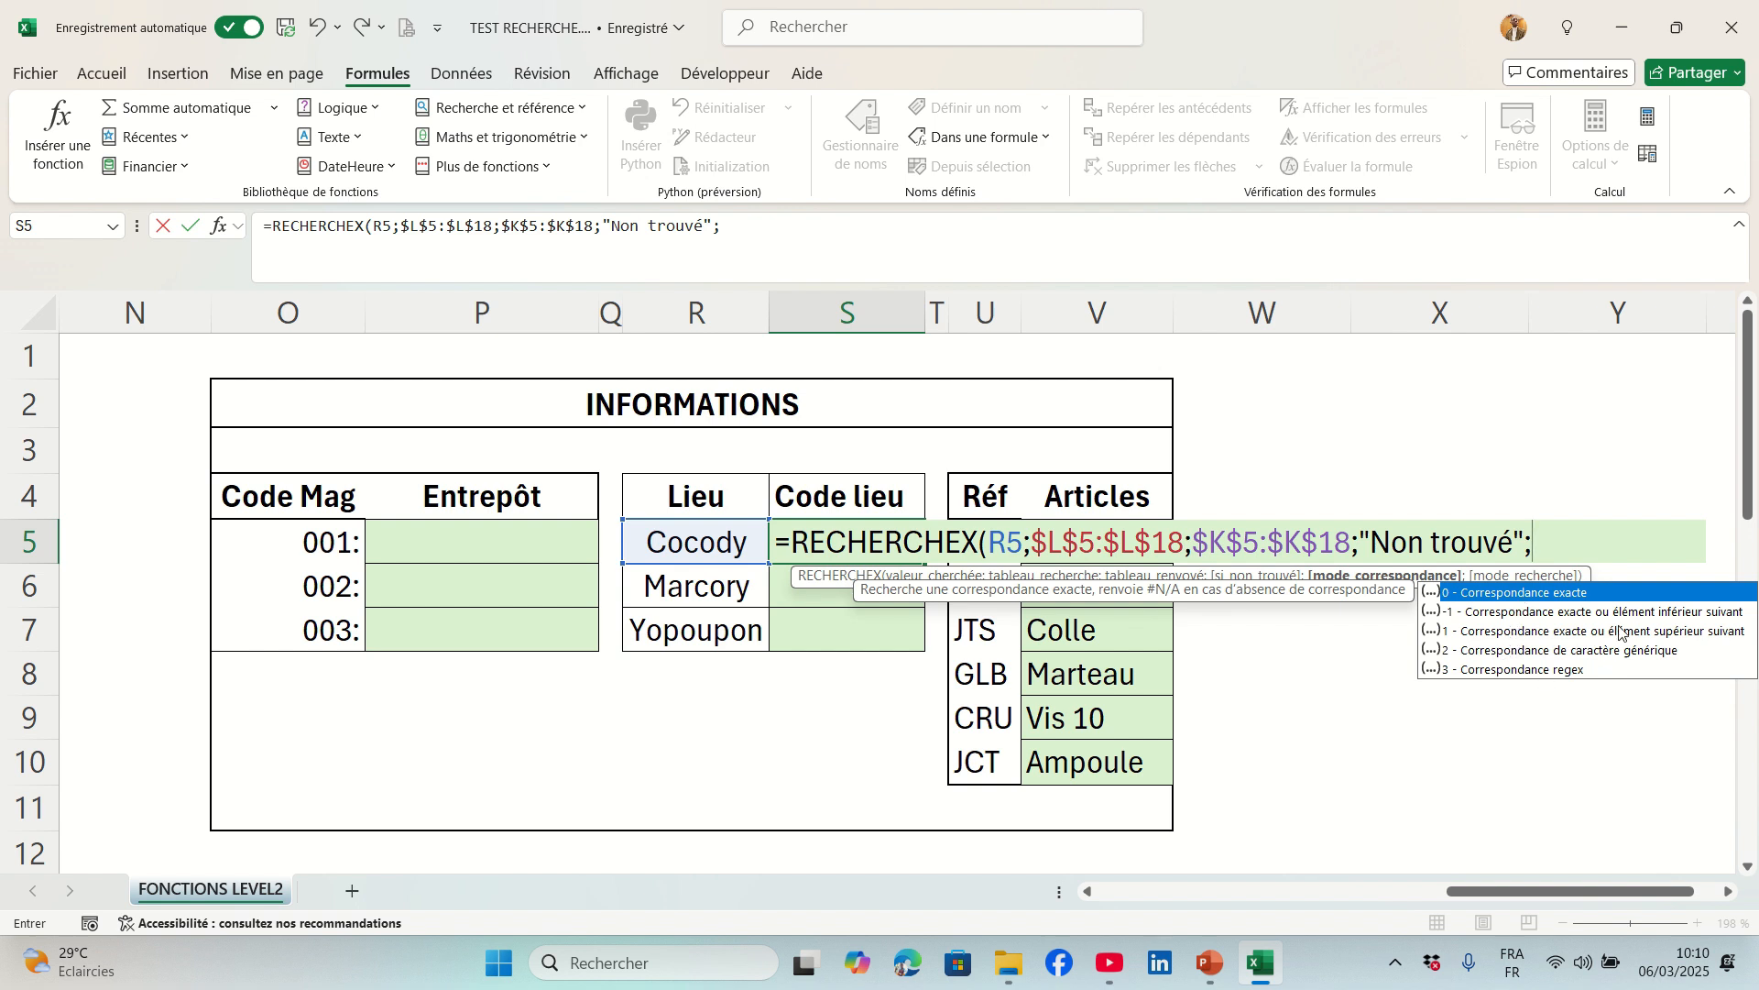
pyautogui.doubleClick(1545, 596)
pyautogui.click(1565, 544)
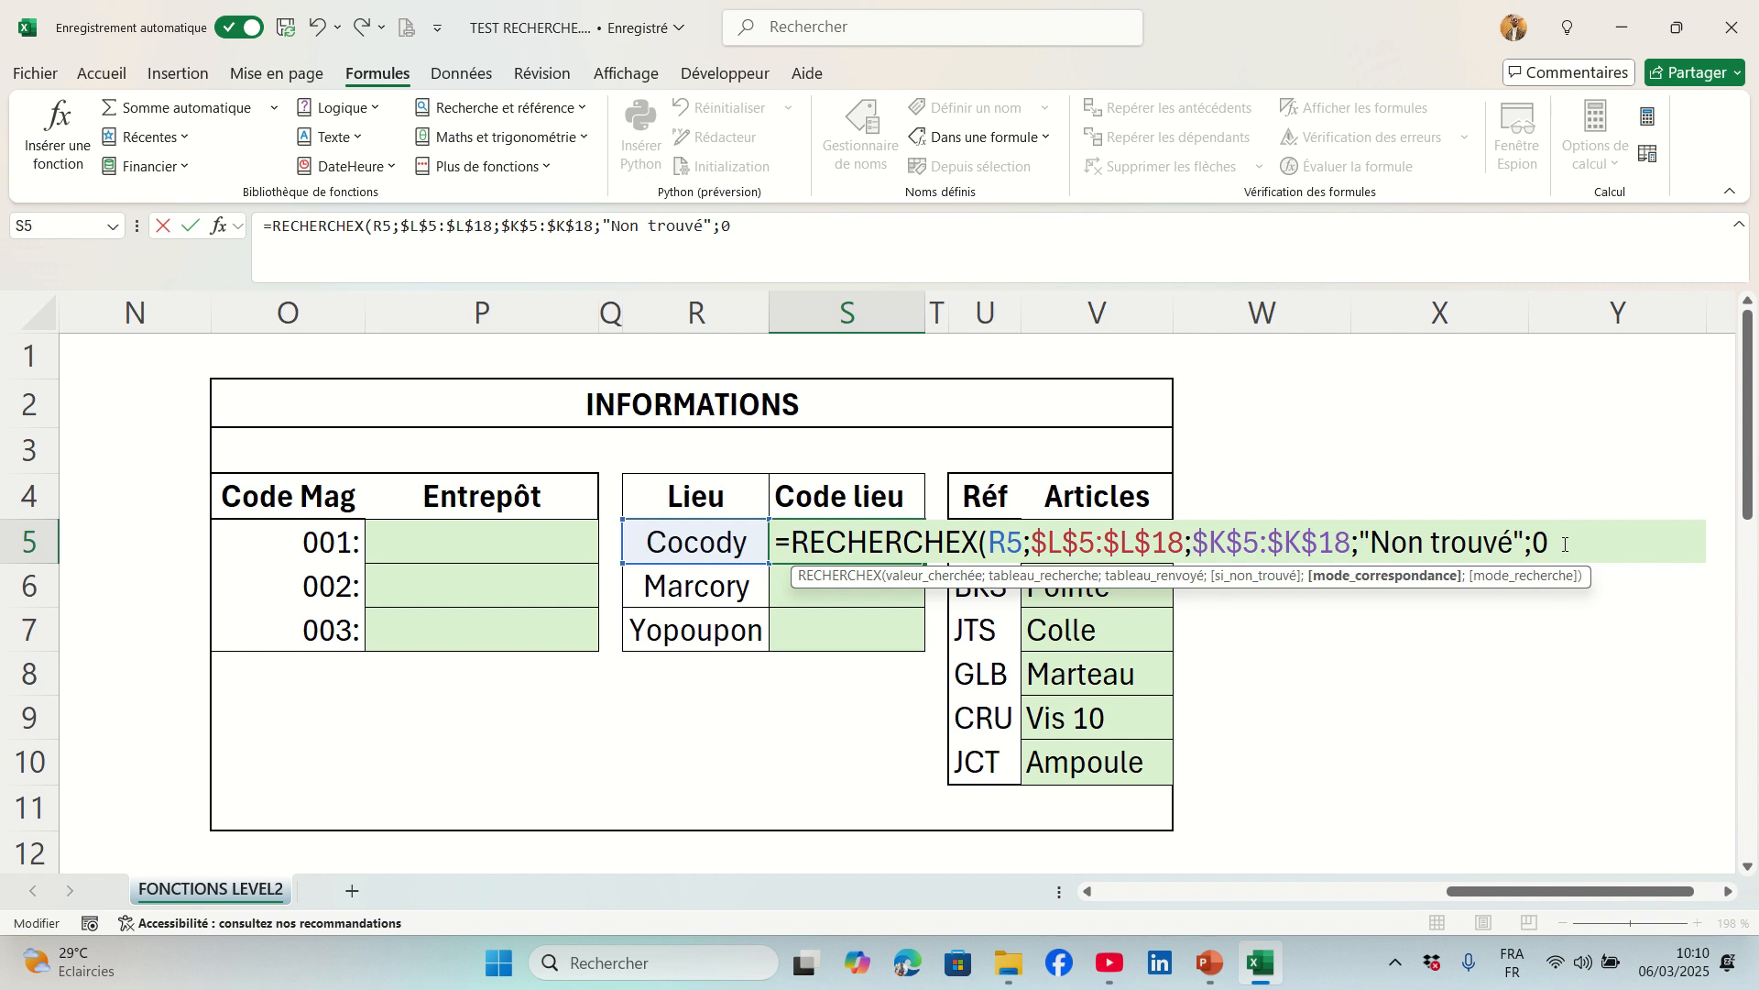
# Set the RECHERCHEX search mode to 1 (first to last) and complete the formula in S5.
pyautogui.write(';')
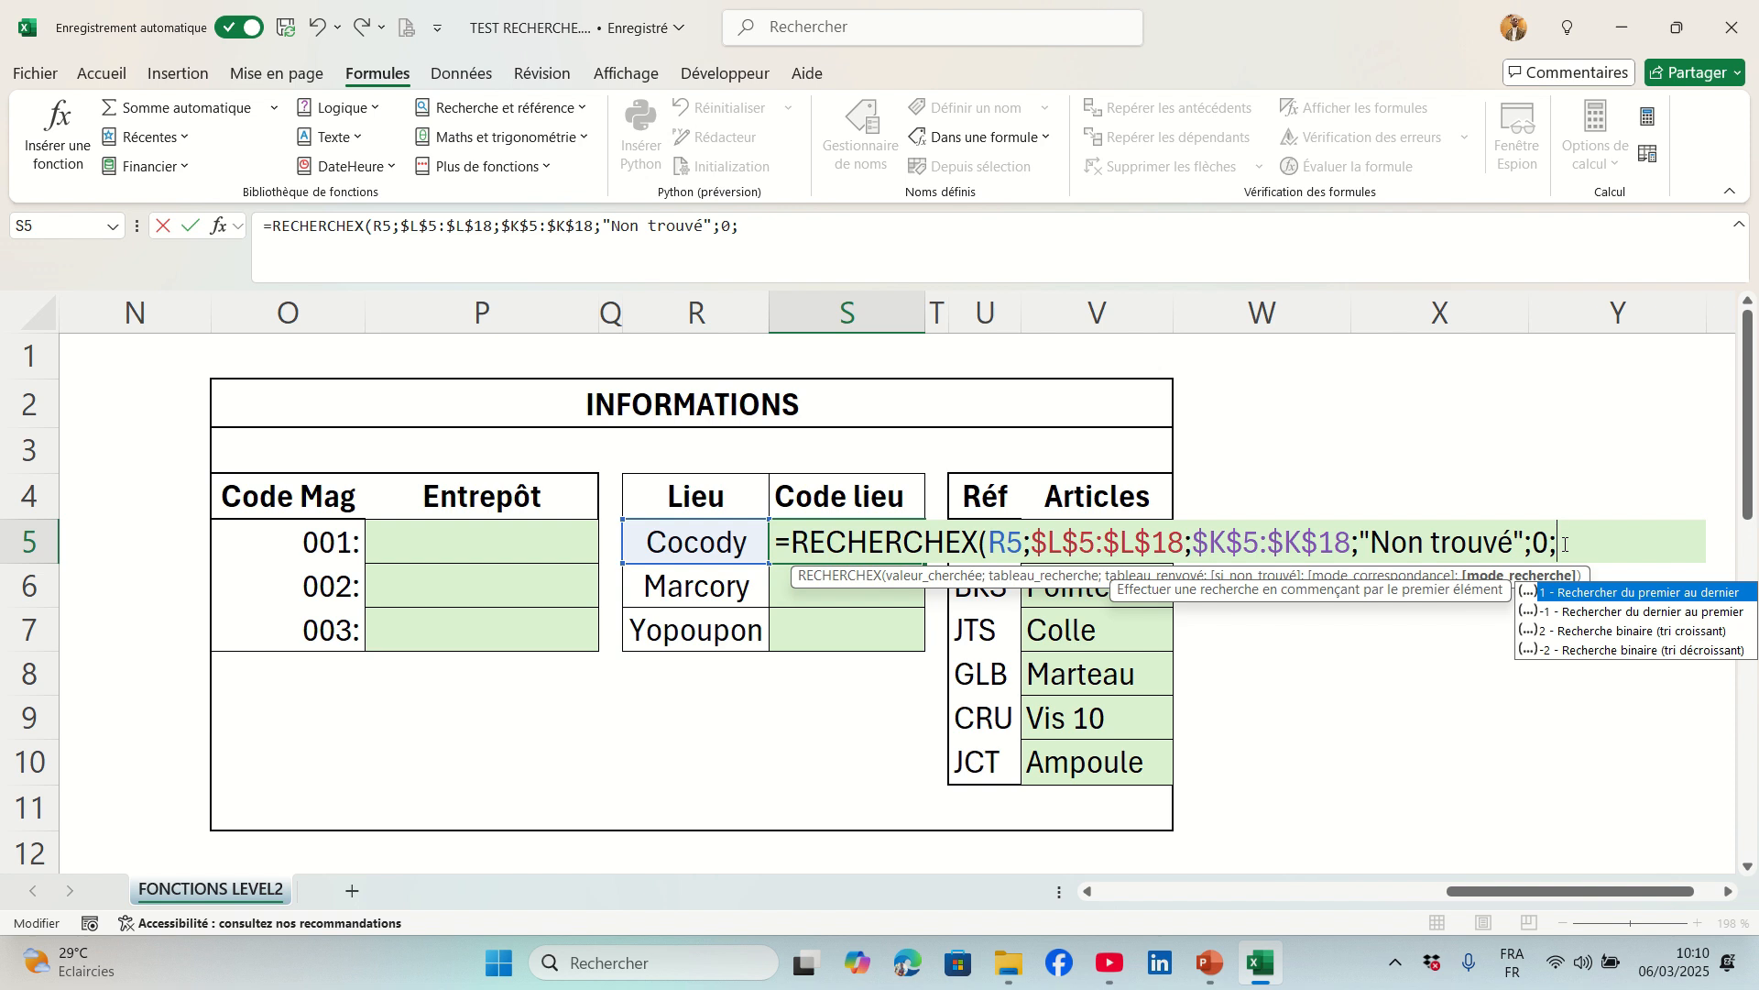
pyautogui.doubleClick(1629, 595)
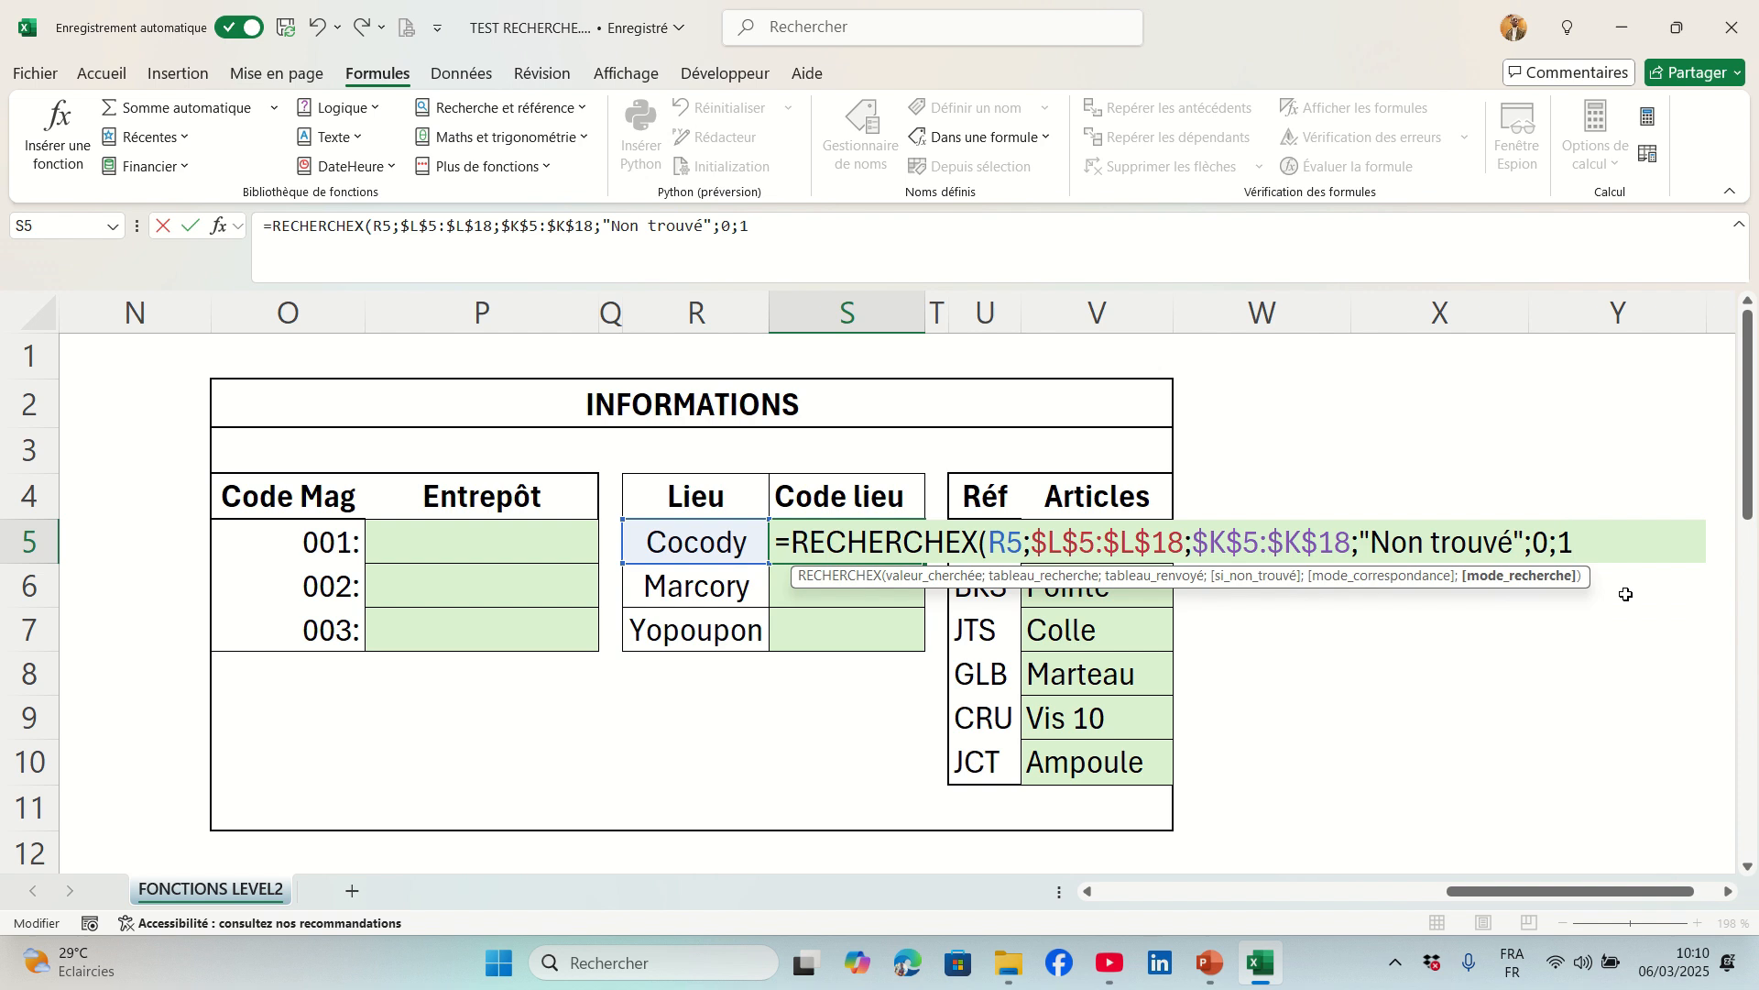
pyautogui.write(')')
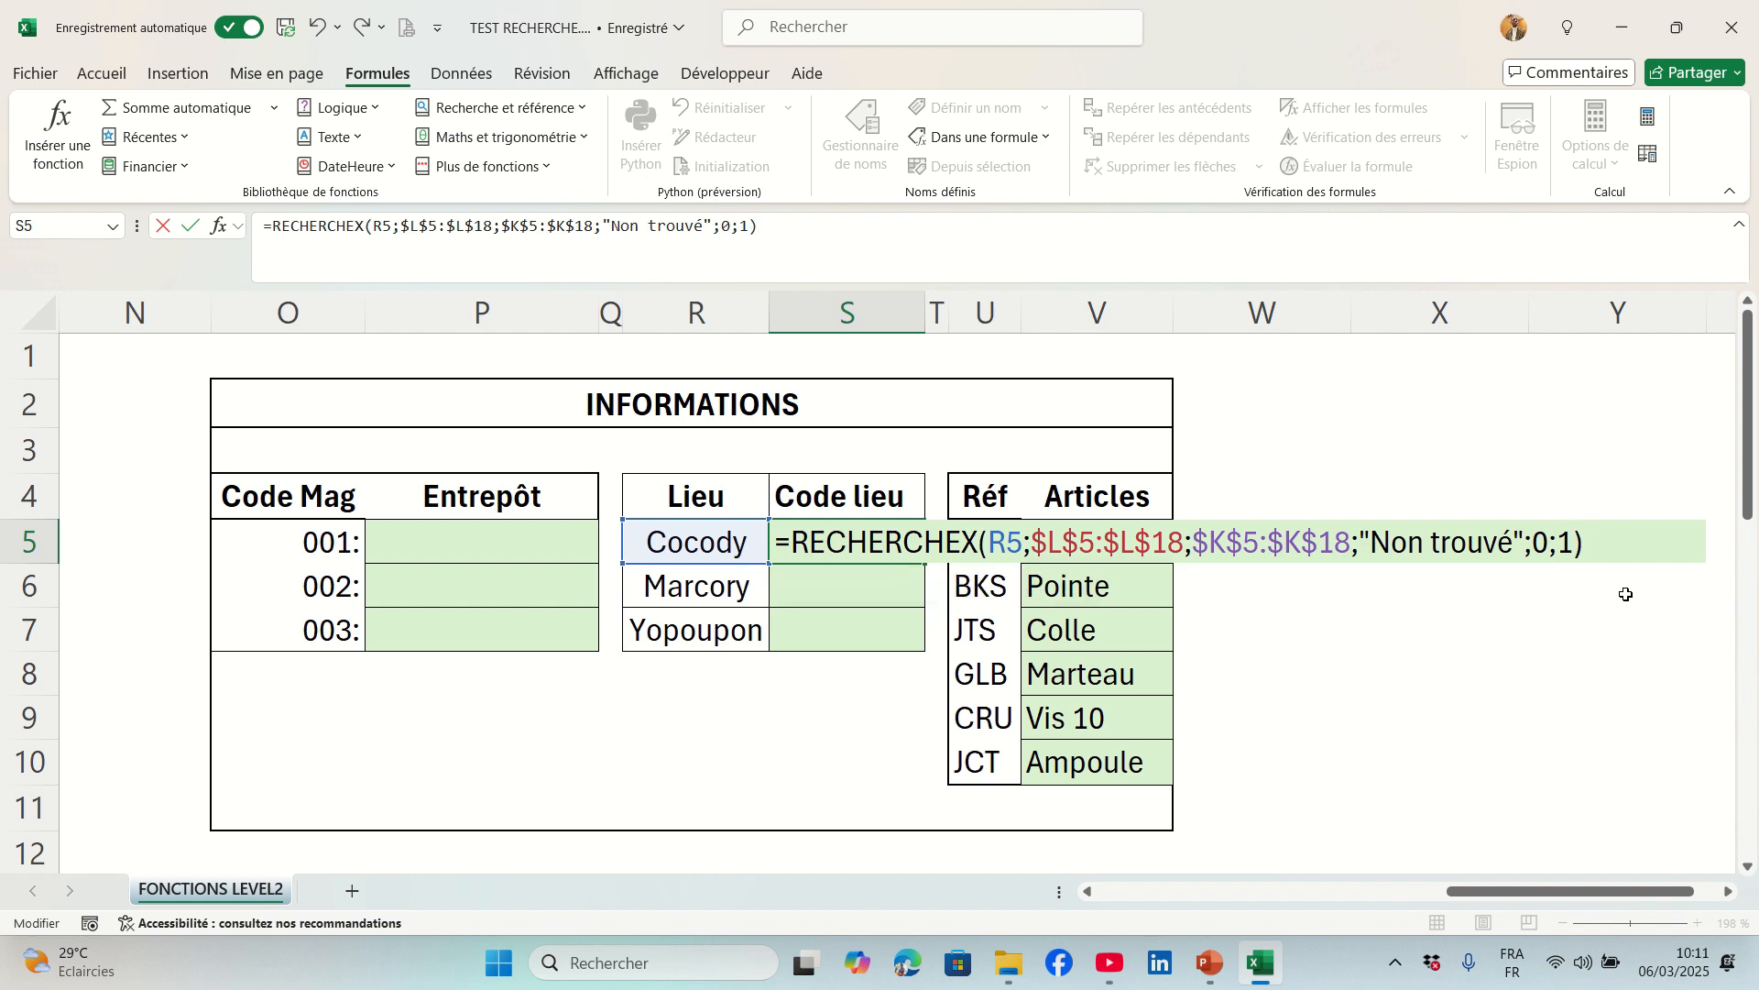
pyautogui.press('Return')
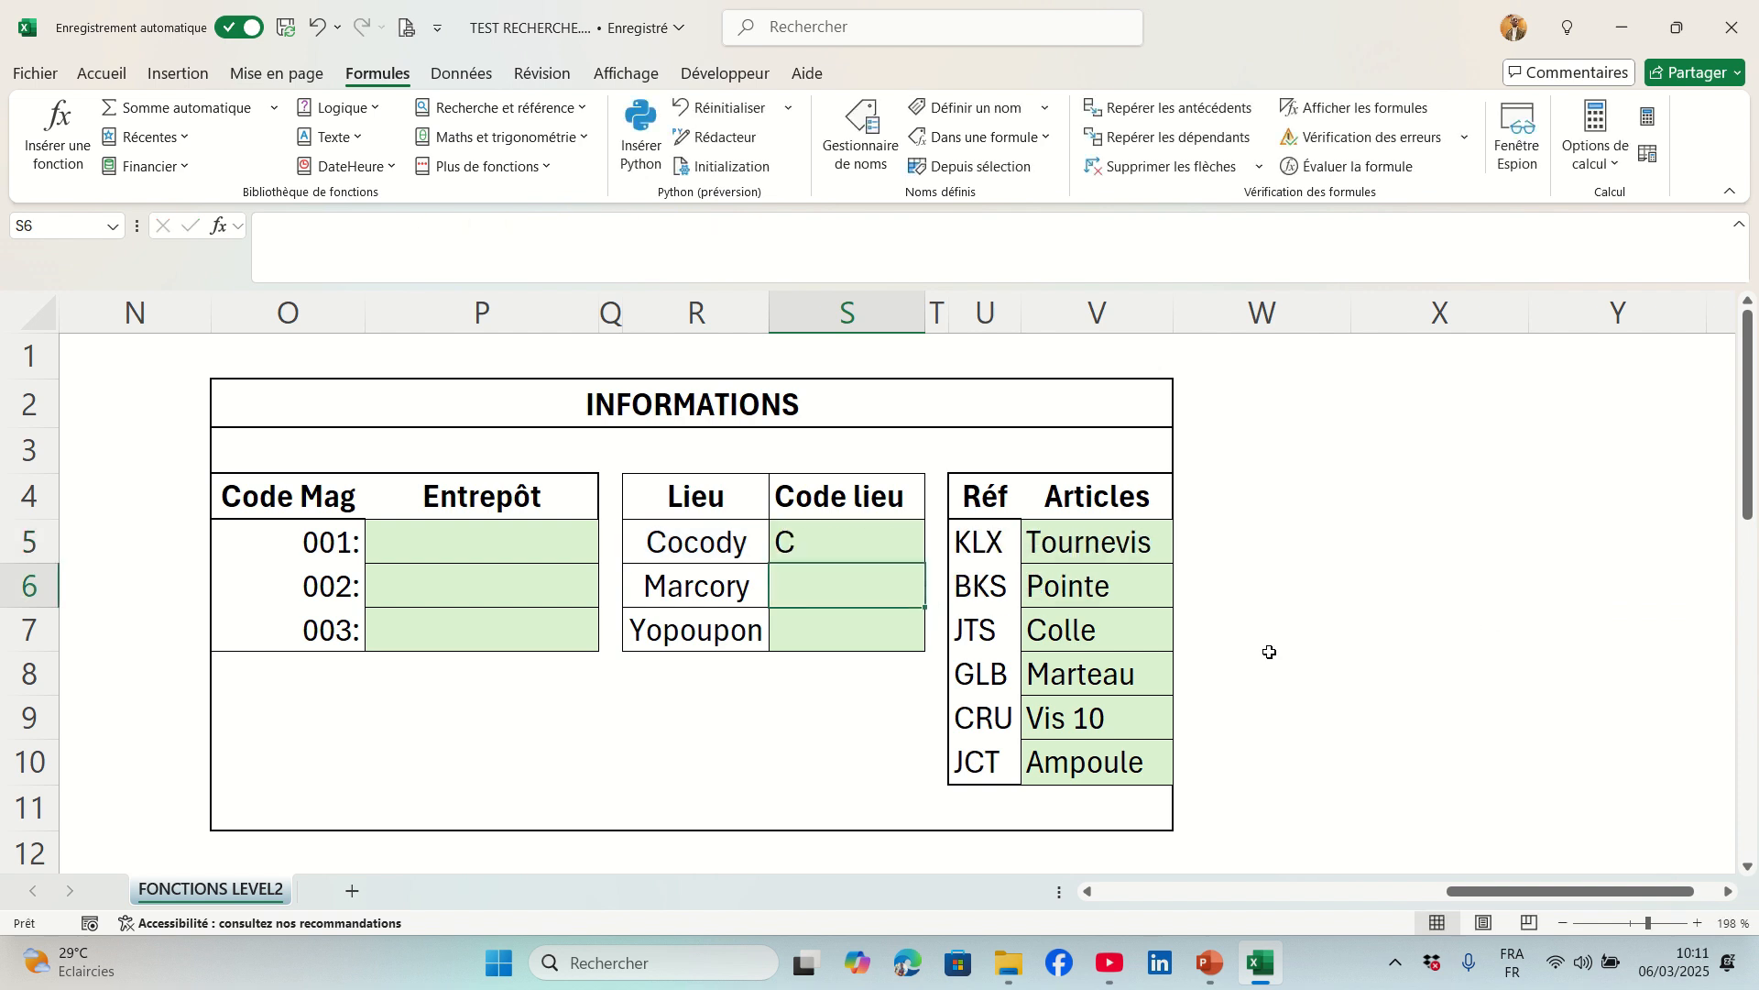
# Copy the RECHERCHEX formula from S5 down through S7 and check each code against its Lieu.
pyautogui.click(797, 539)
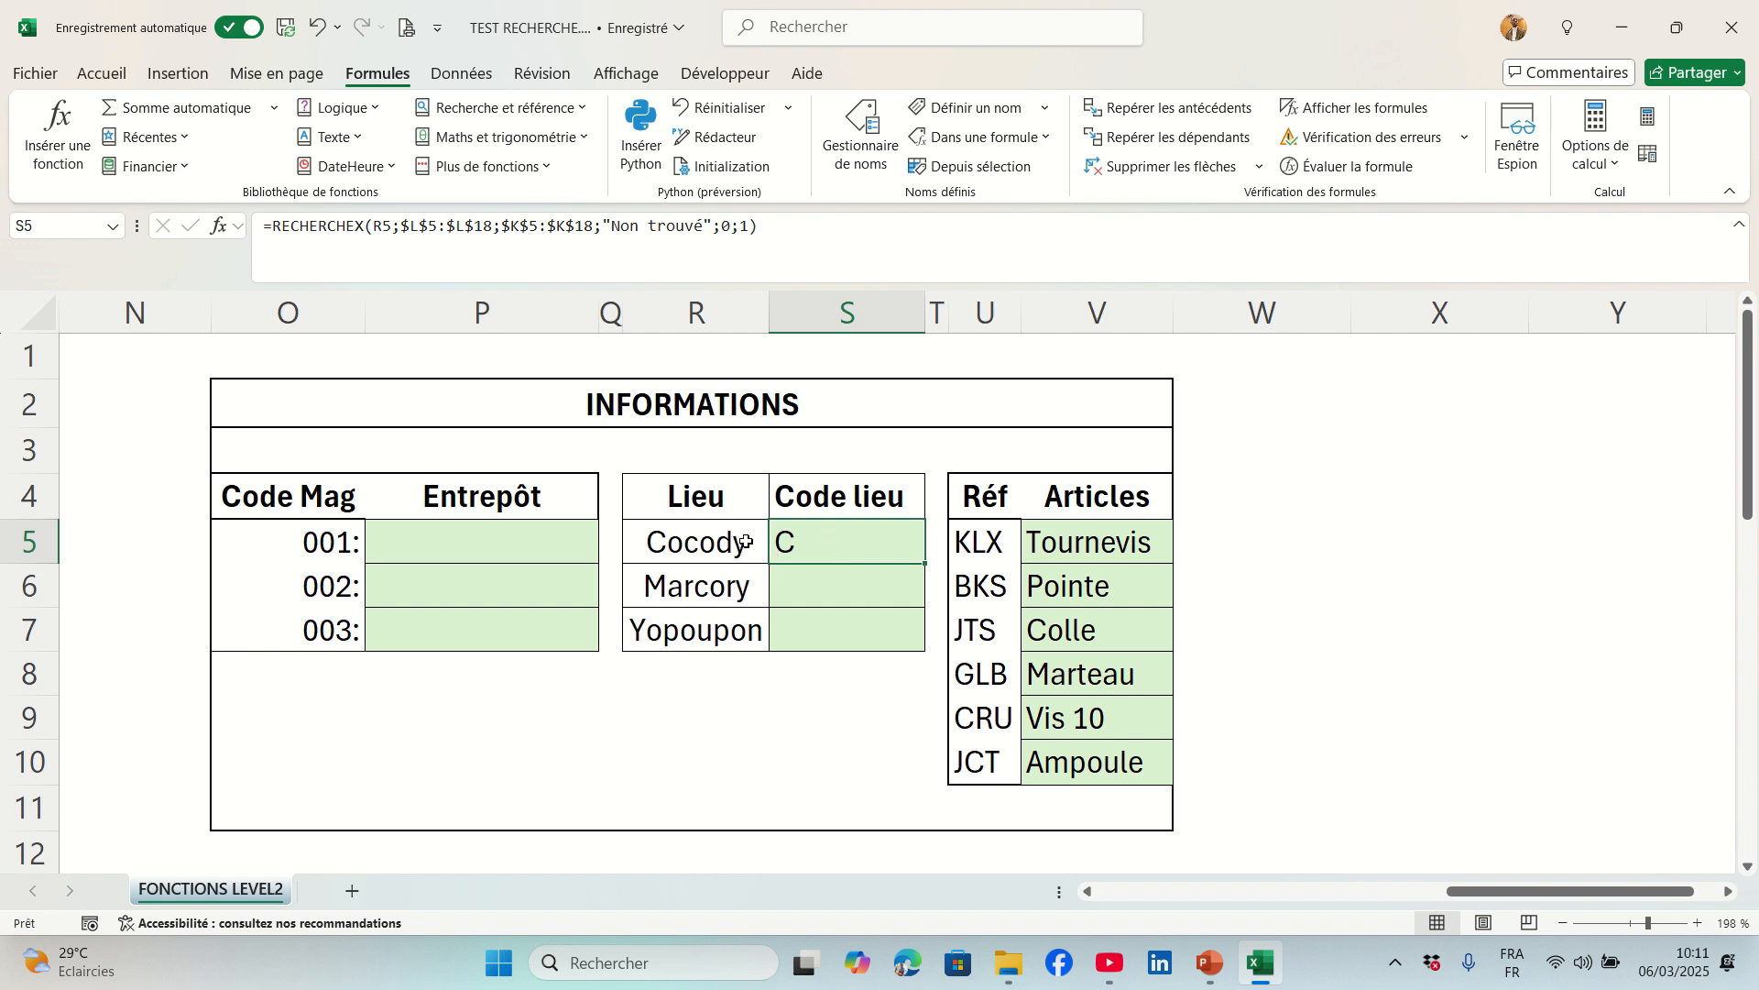
pyautogui.click(687, 550)
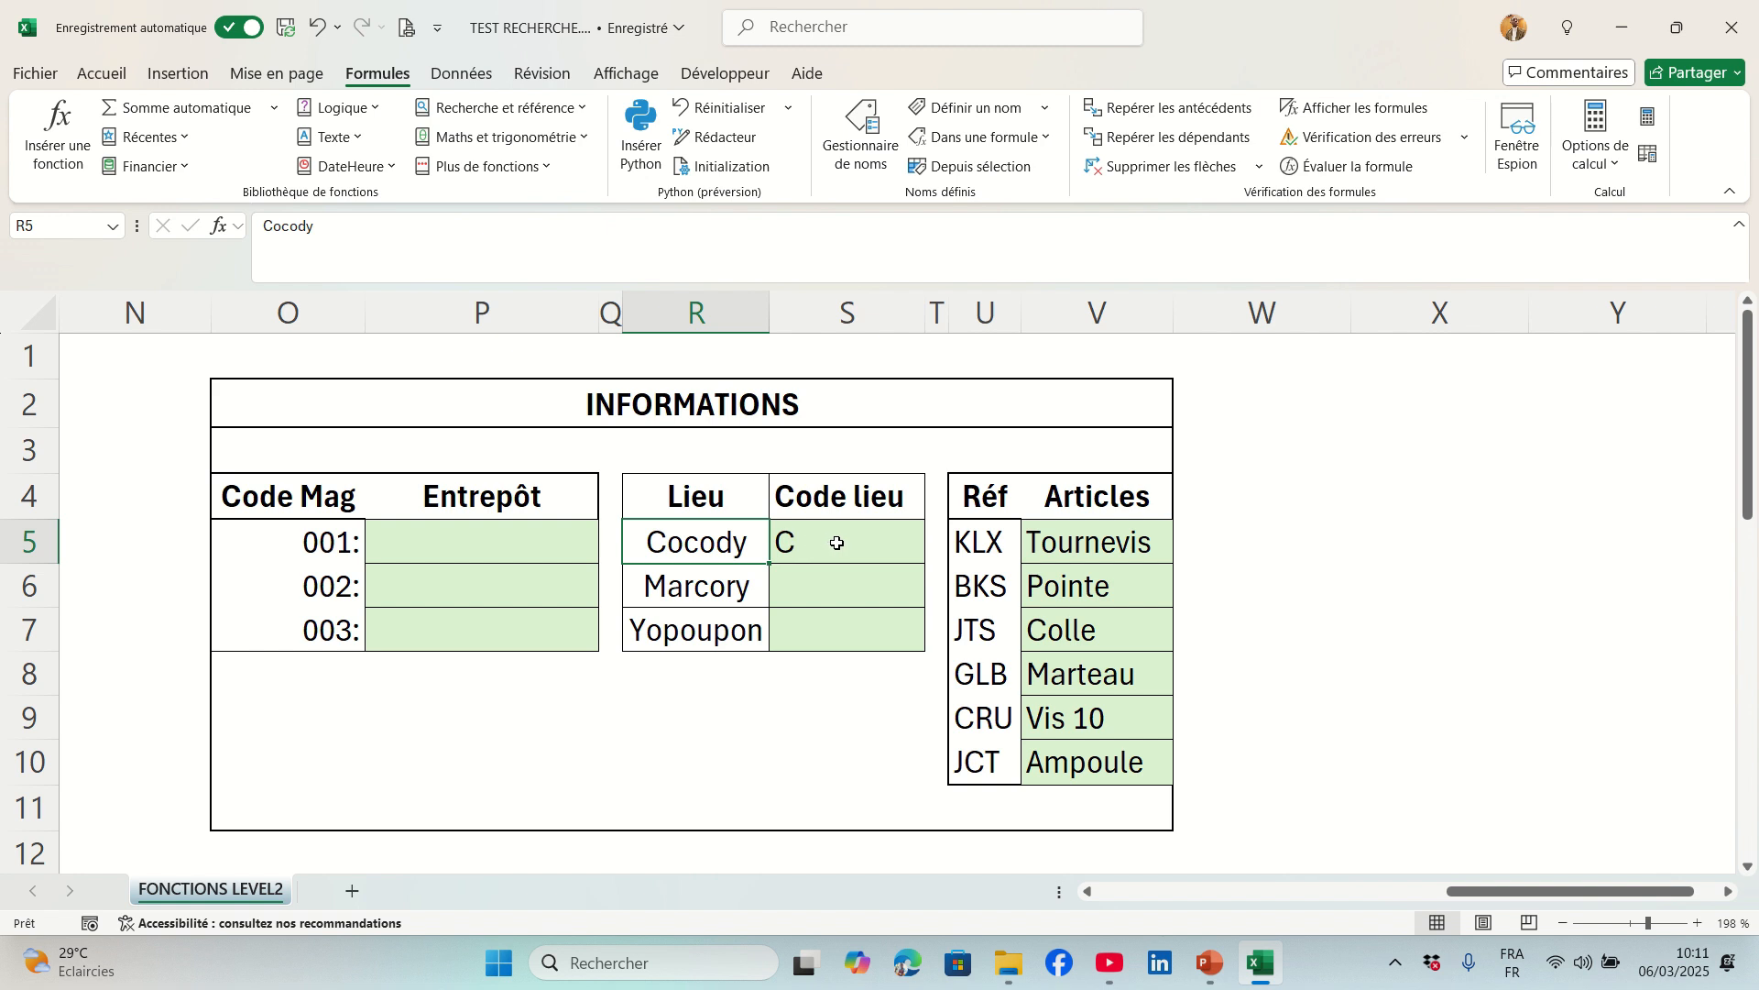
pyautogui.click(837, 542)
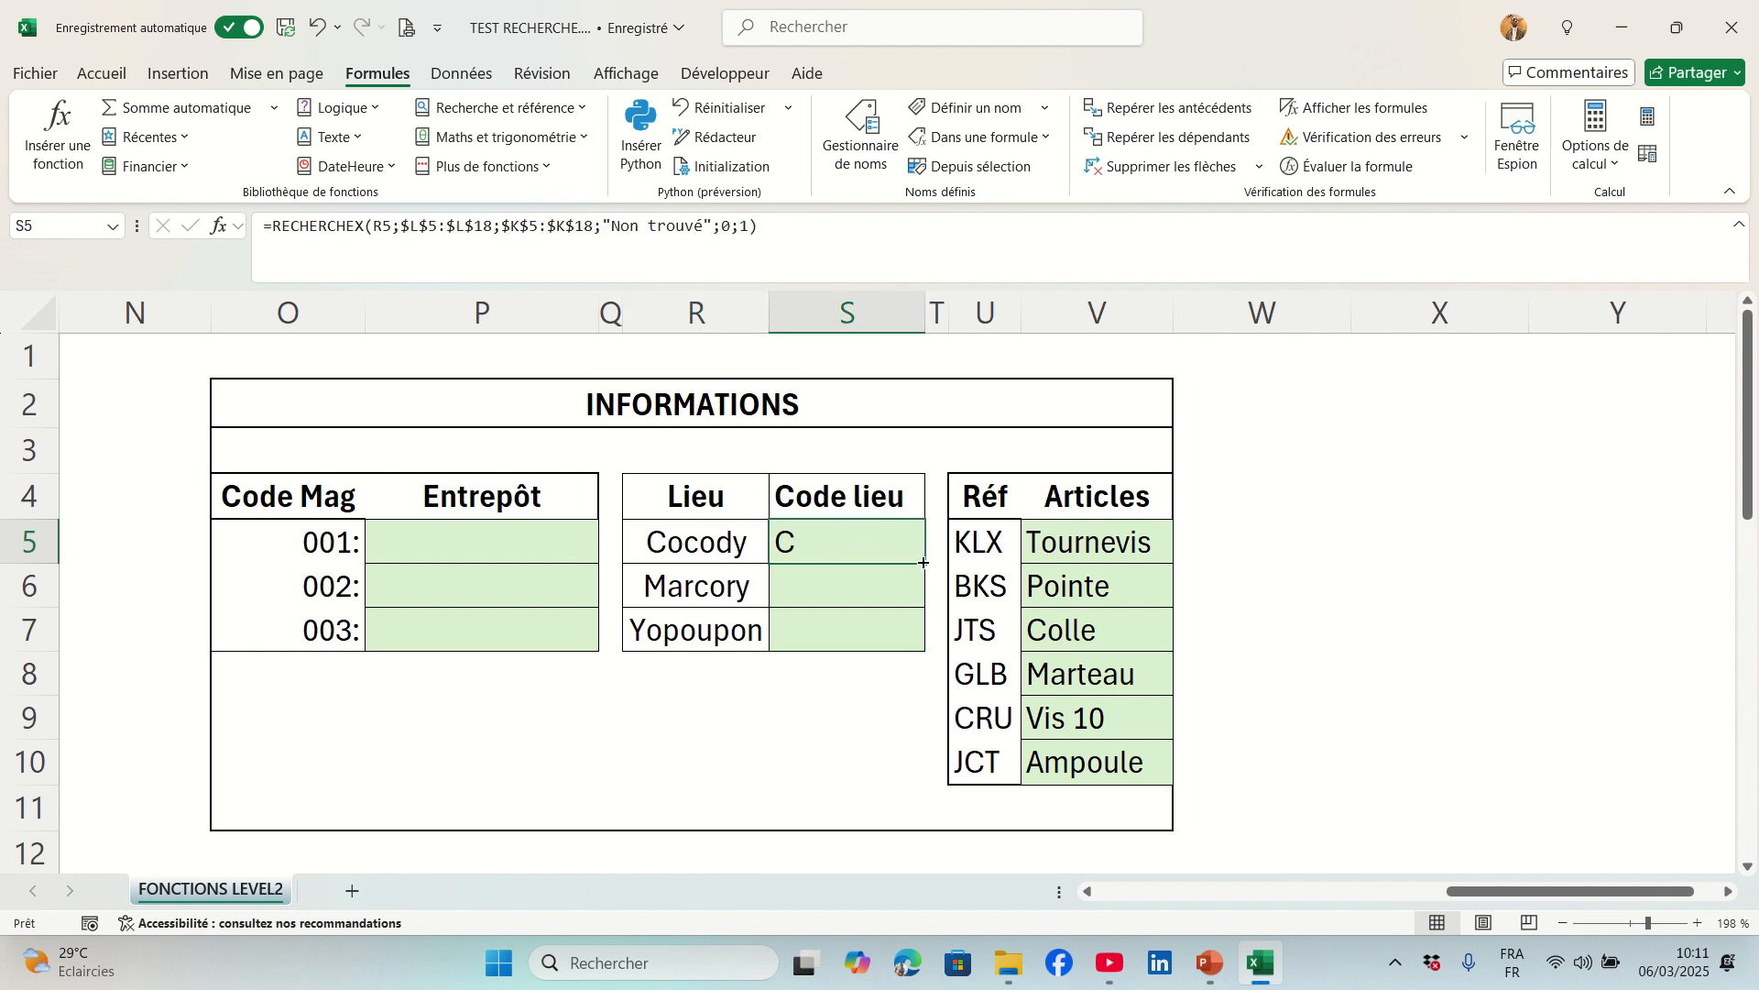
pyautogui.moveTo(923, 562); pyautogui.dragTo(912, 636)
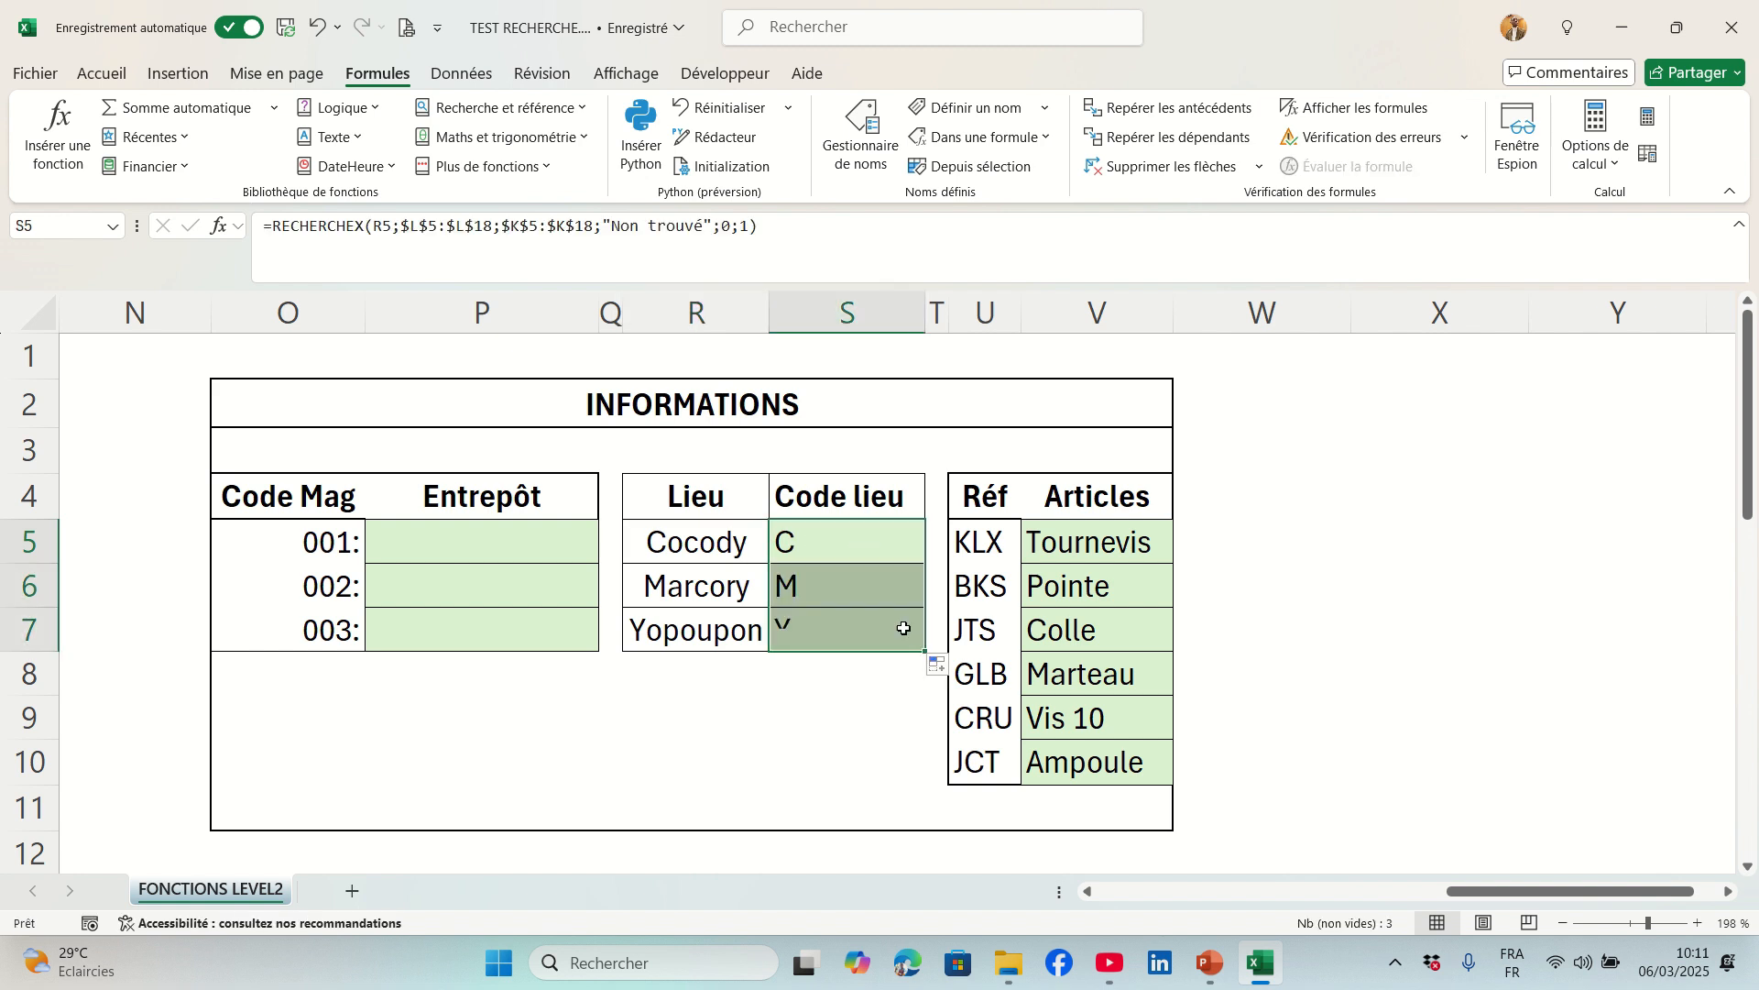
pyautogui.click(835, 585)
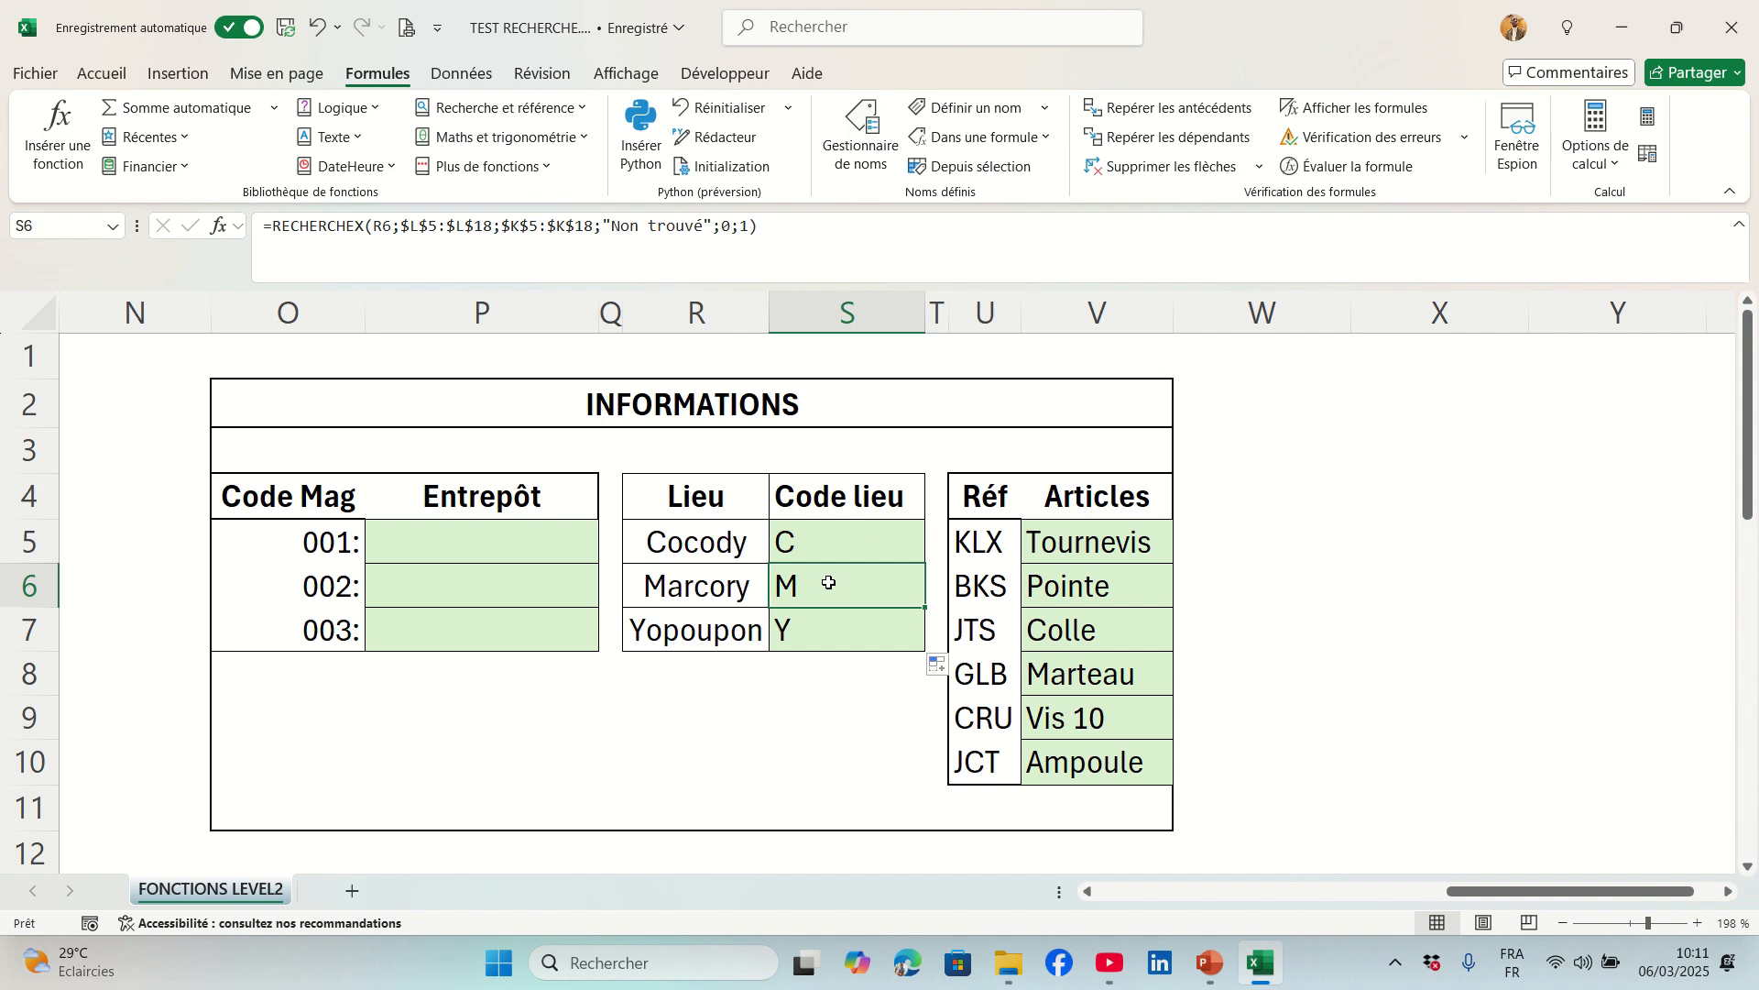
pyautogui.click(717, 584)
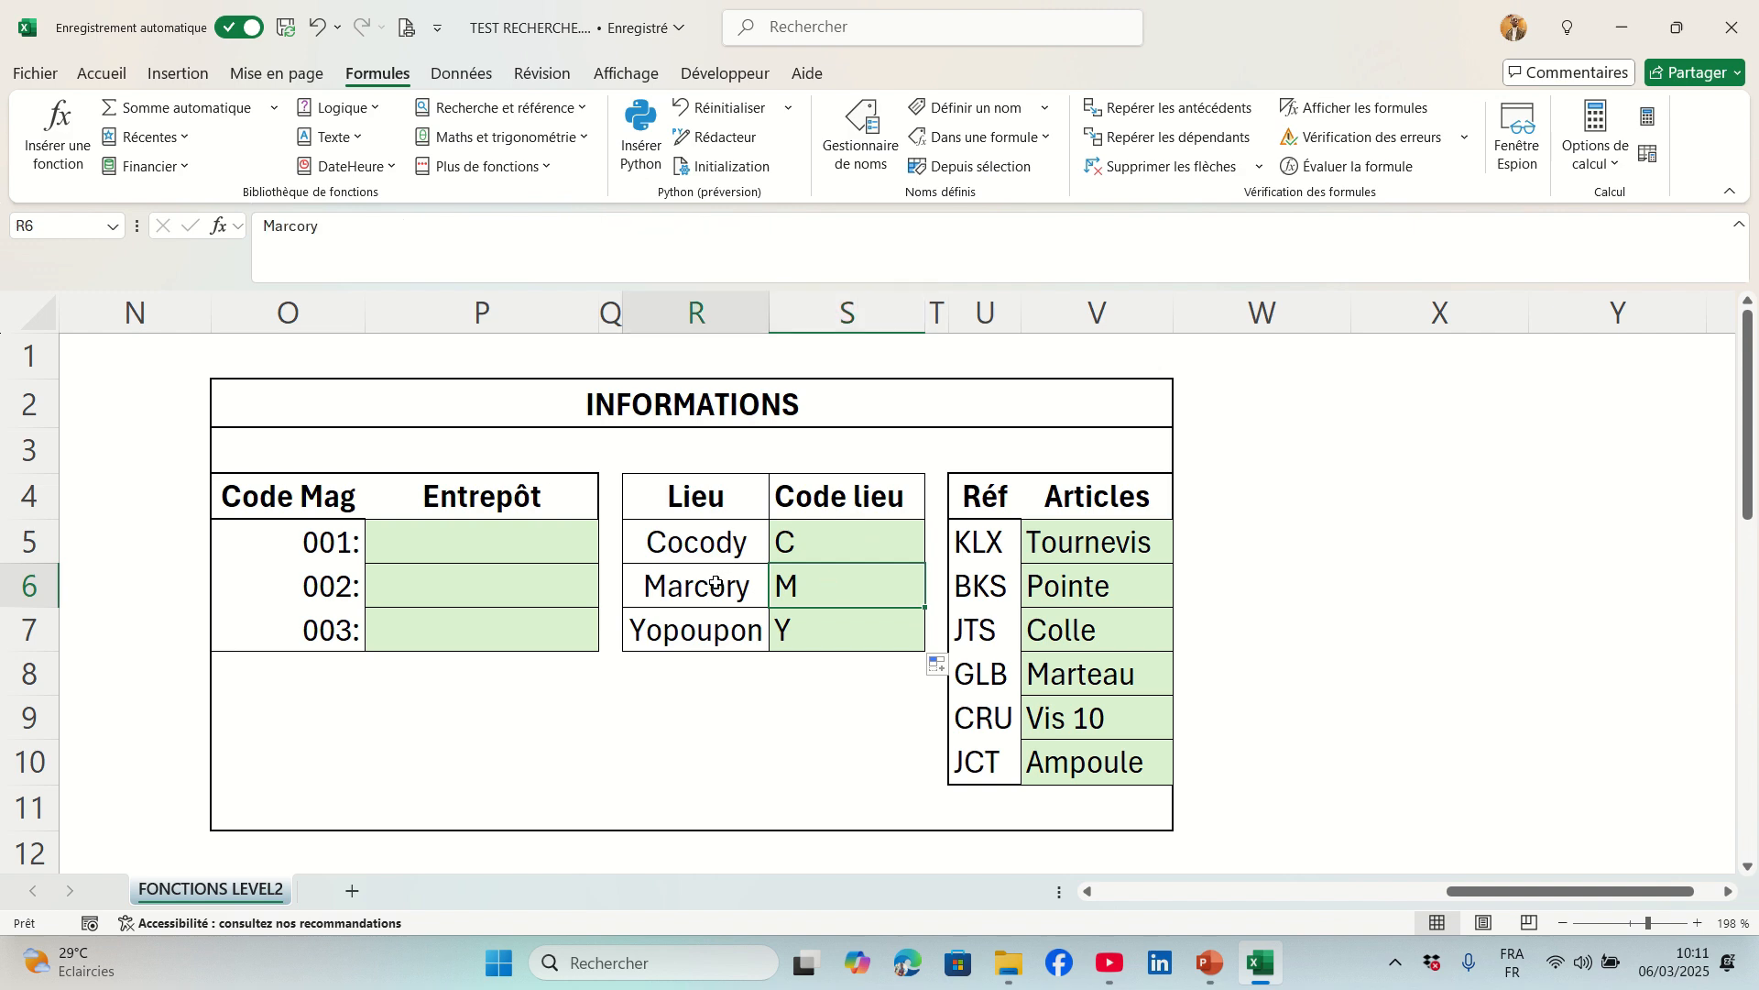
pyautogui.click(830, 627)
pyautogui.click(652, 629)
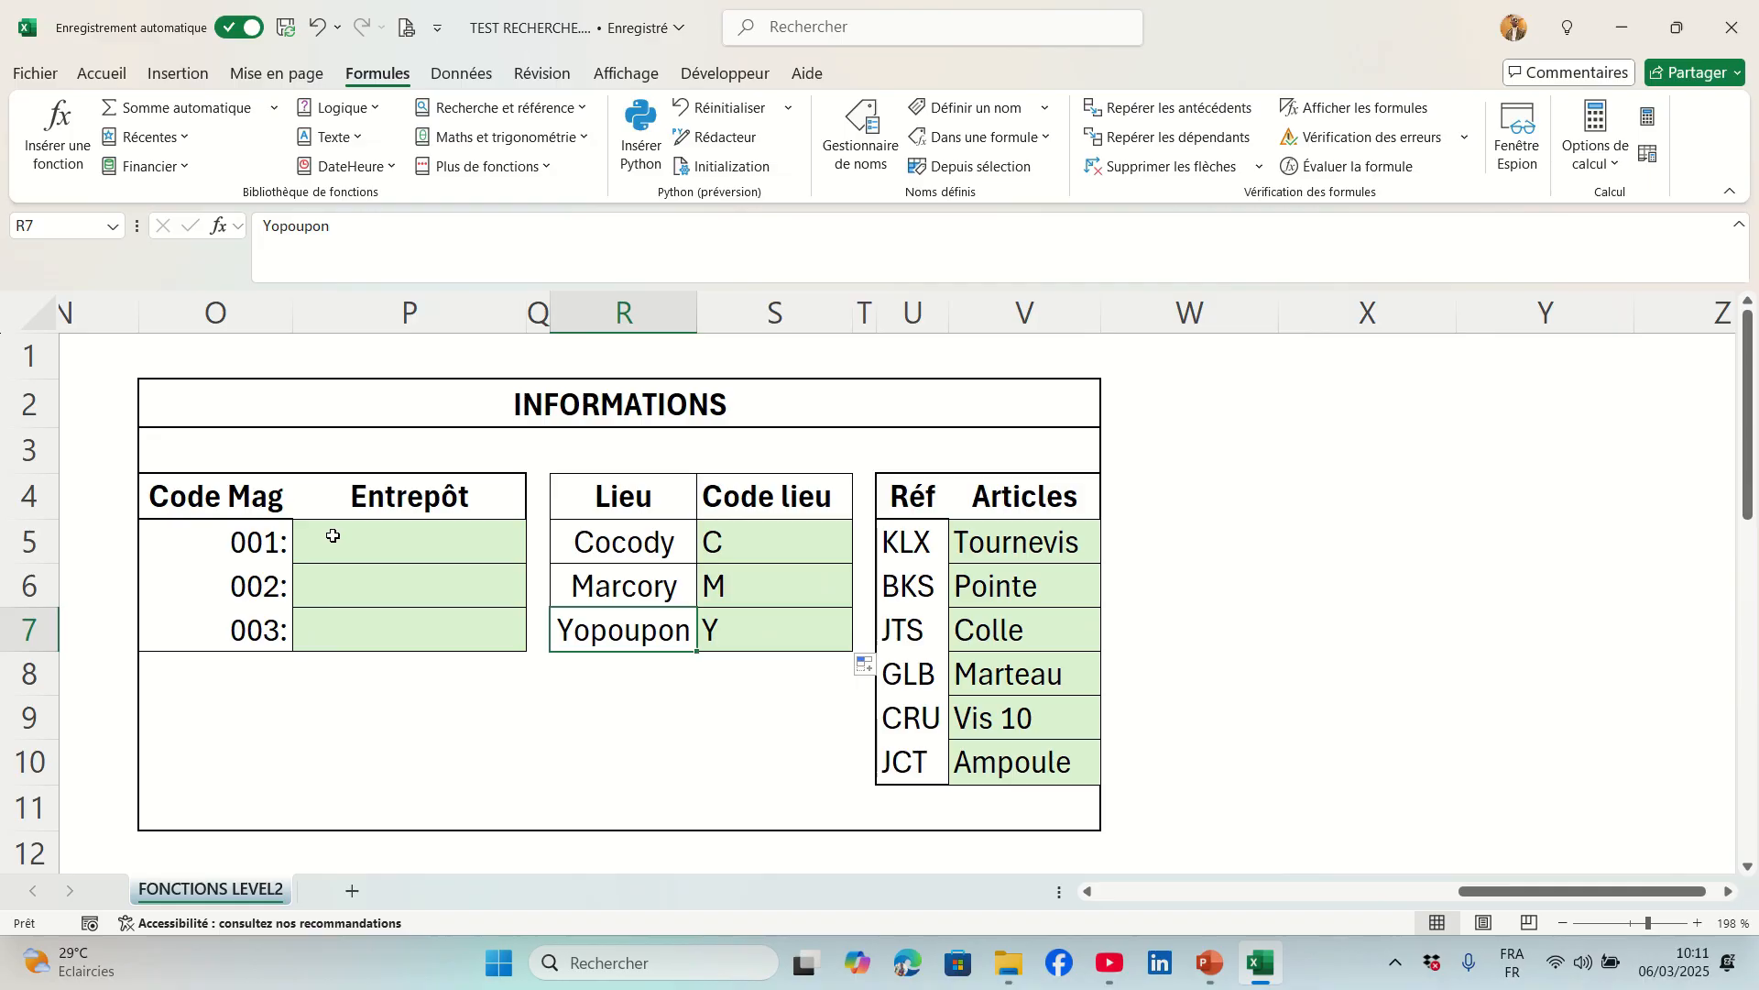
# Start a RECHERCHEX formula in P5, the first Entrepôt cell of the INFORMATIONS table.
pyautogui.click(332, 536)
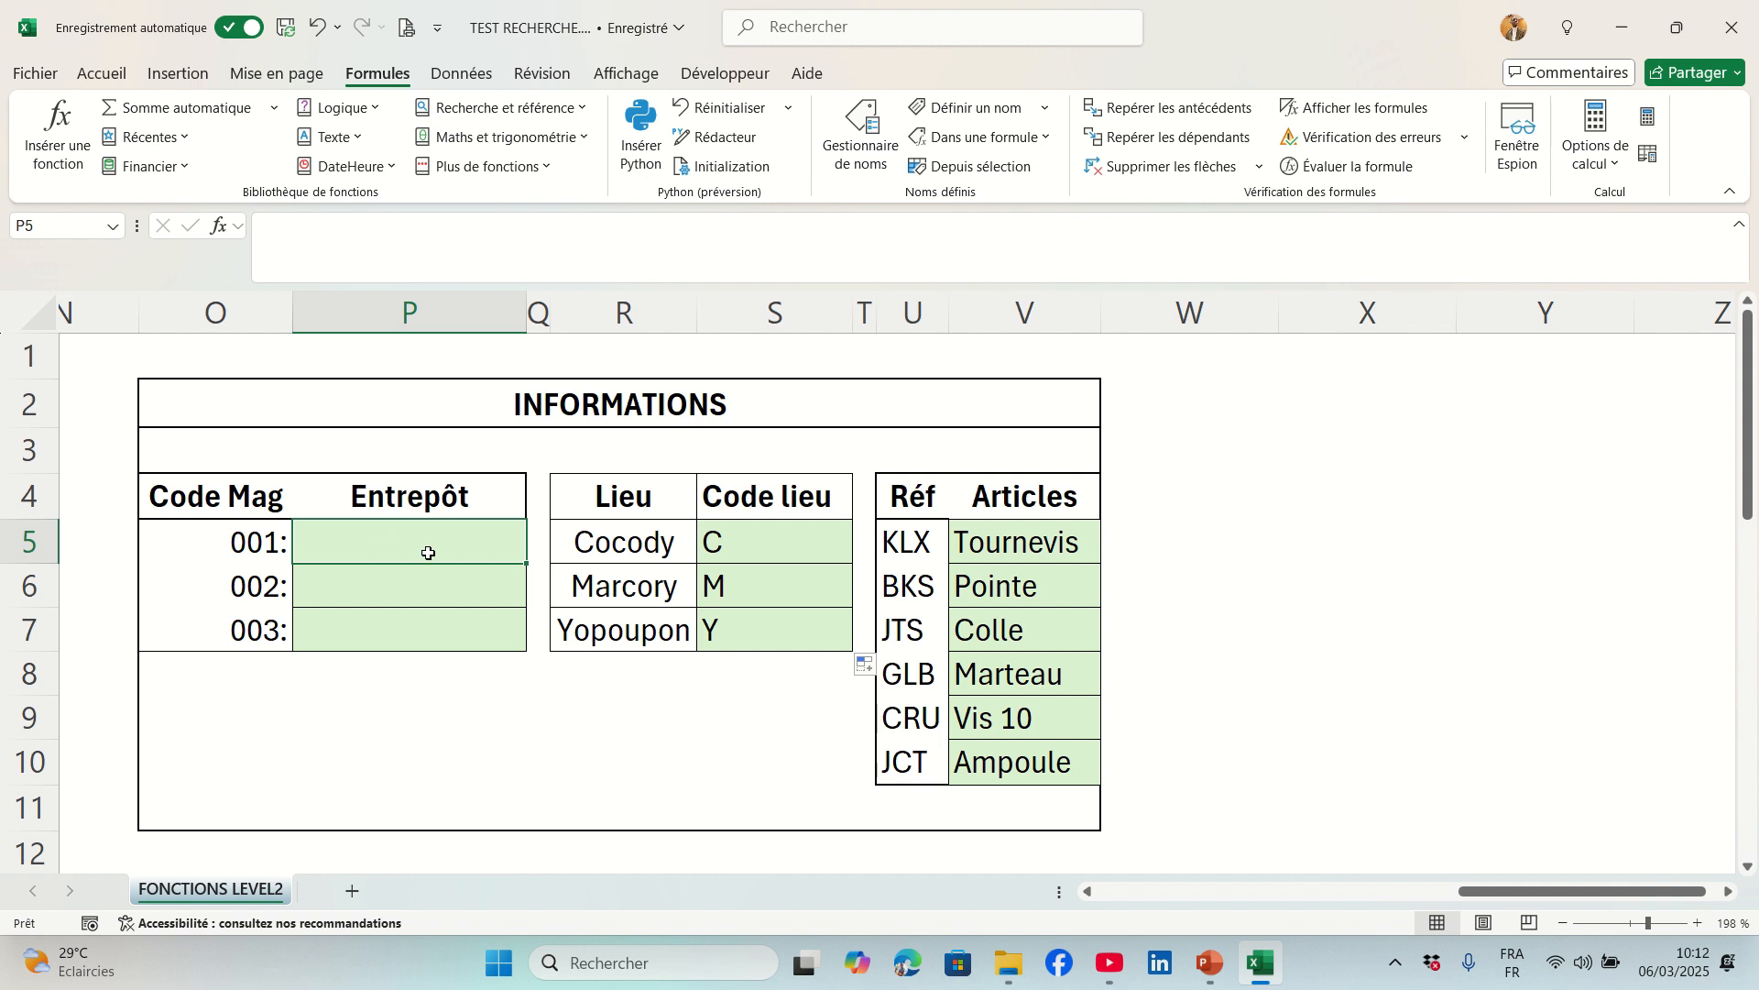
pyautogui.doubleClick(427, 550)
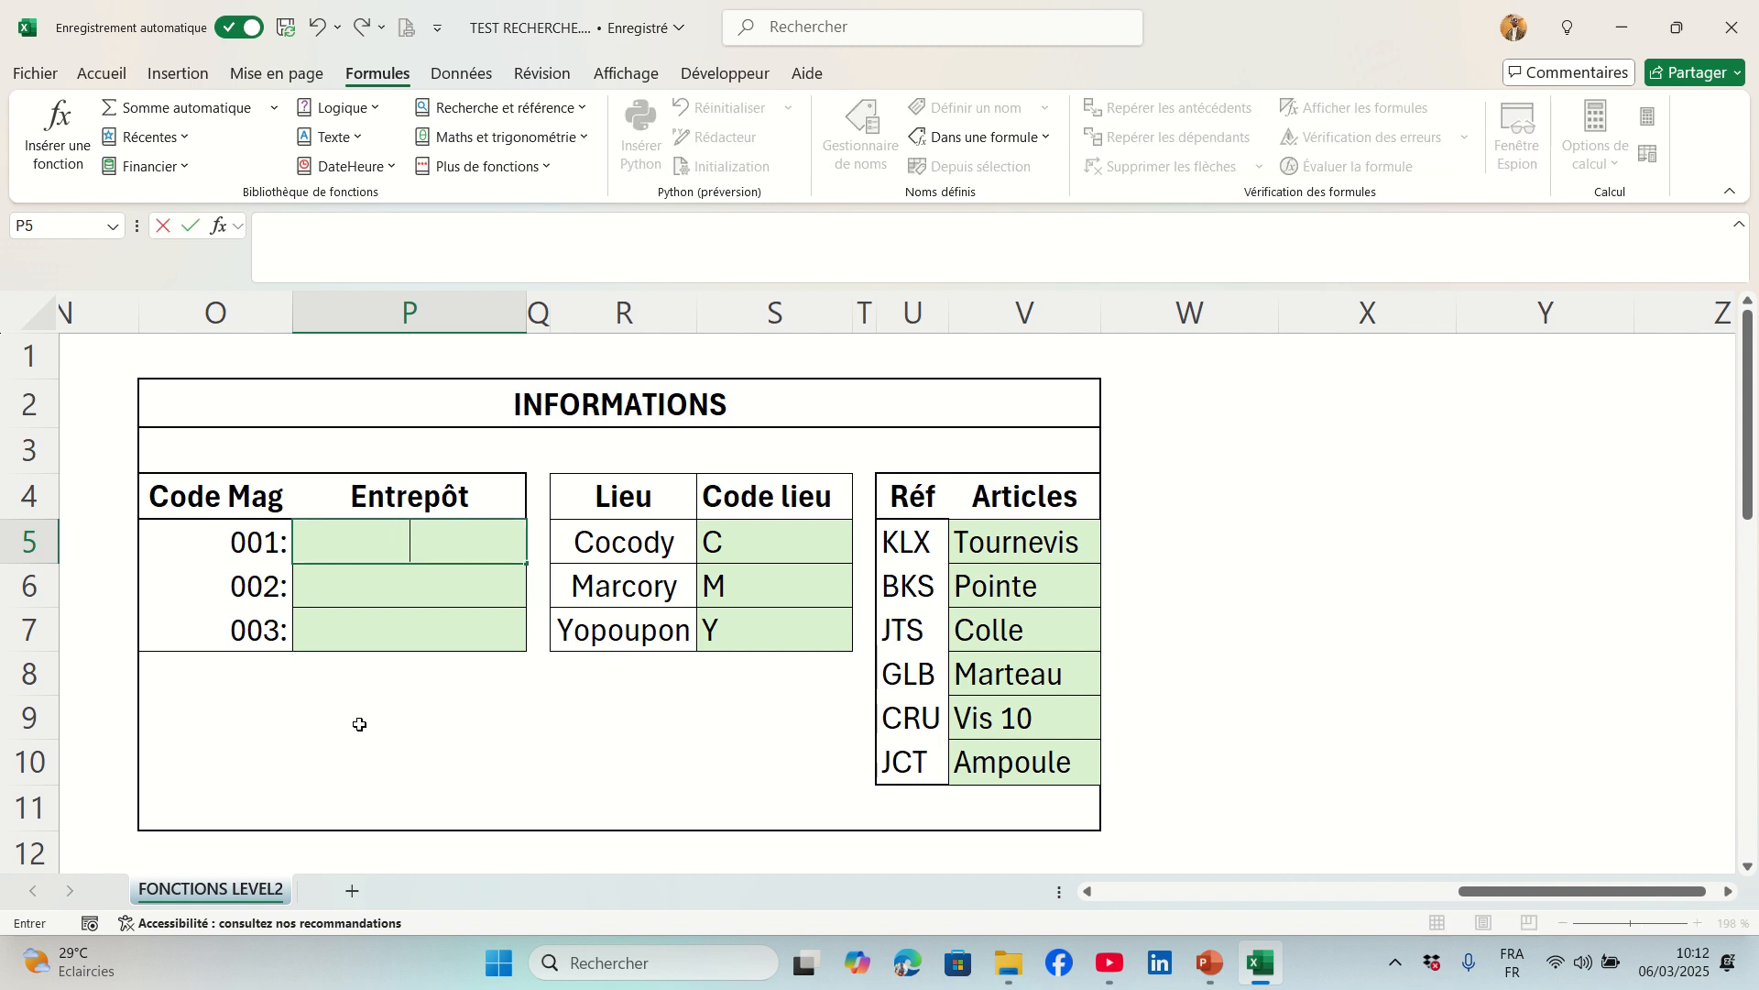
pyautogui.write('=r')
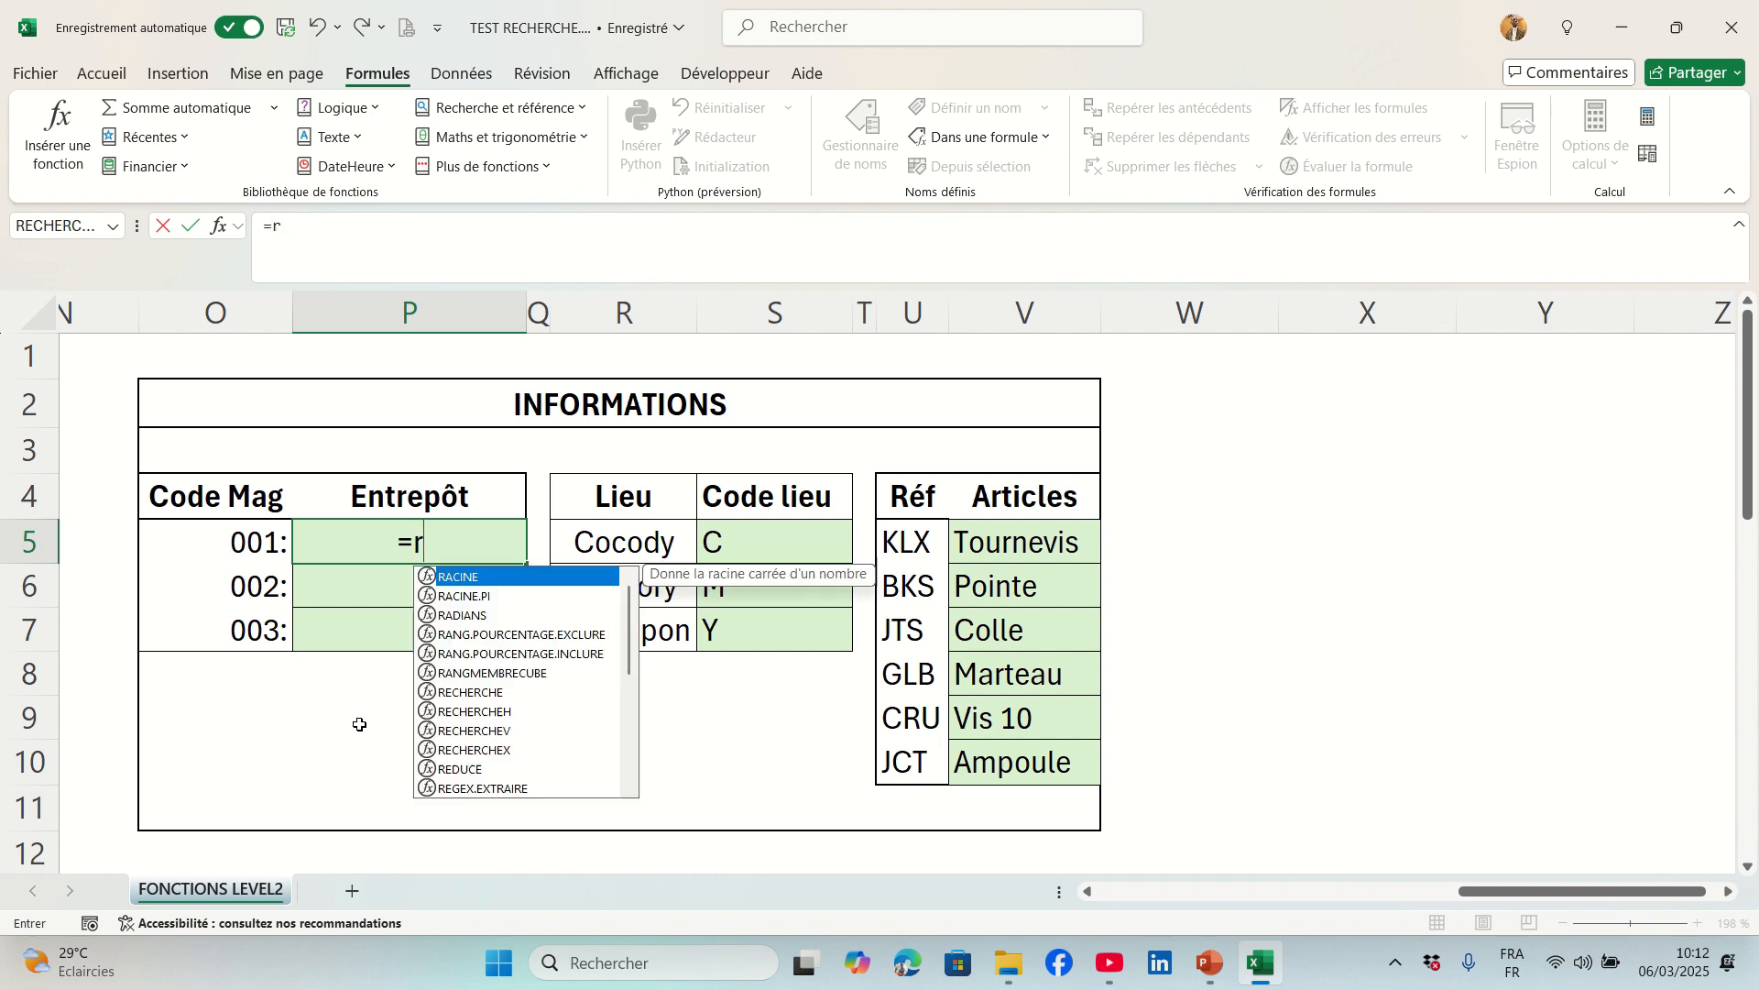
pyautogui.write('echer')
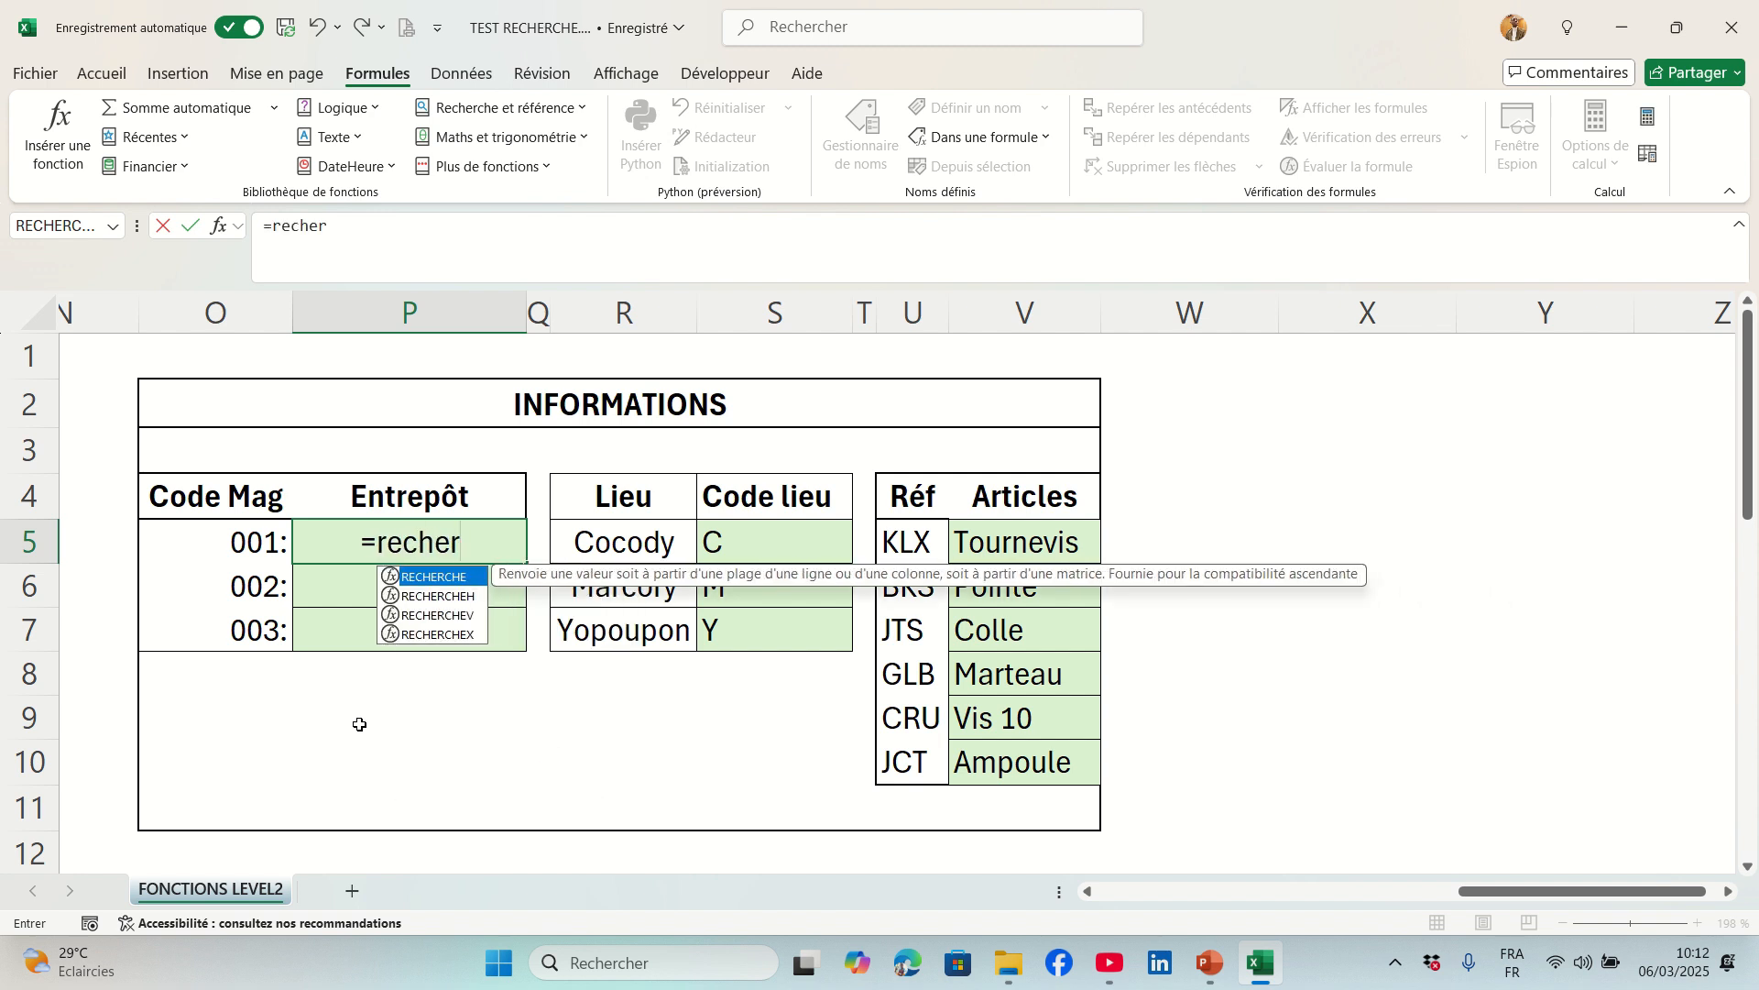
pyautogui.press('Down')
pyautogui.press('Down')
pyautogui.press('Down')
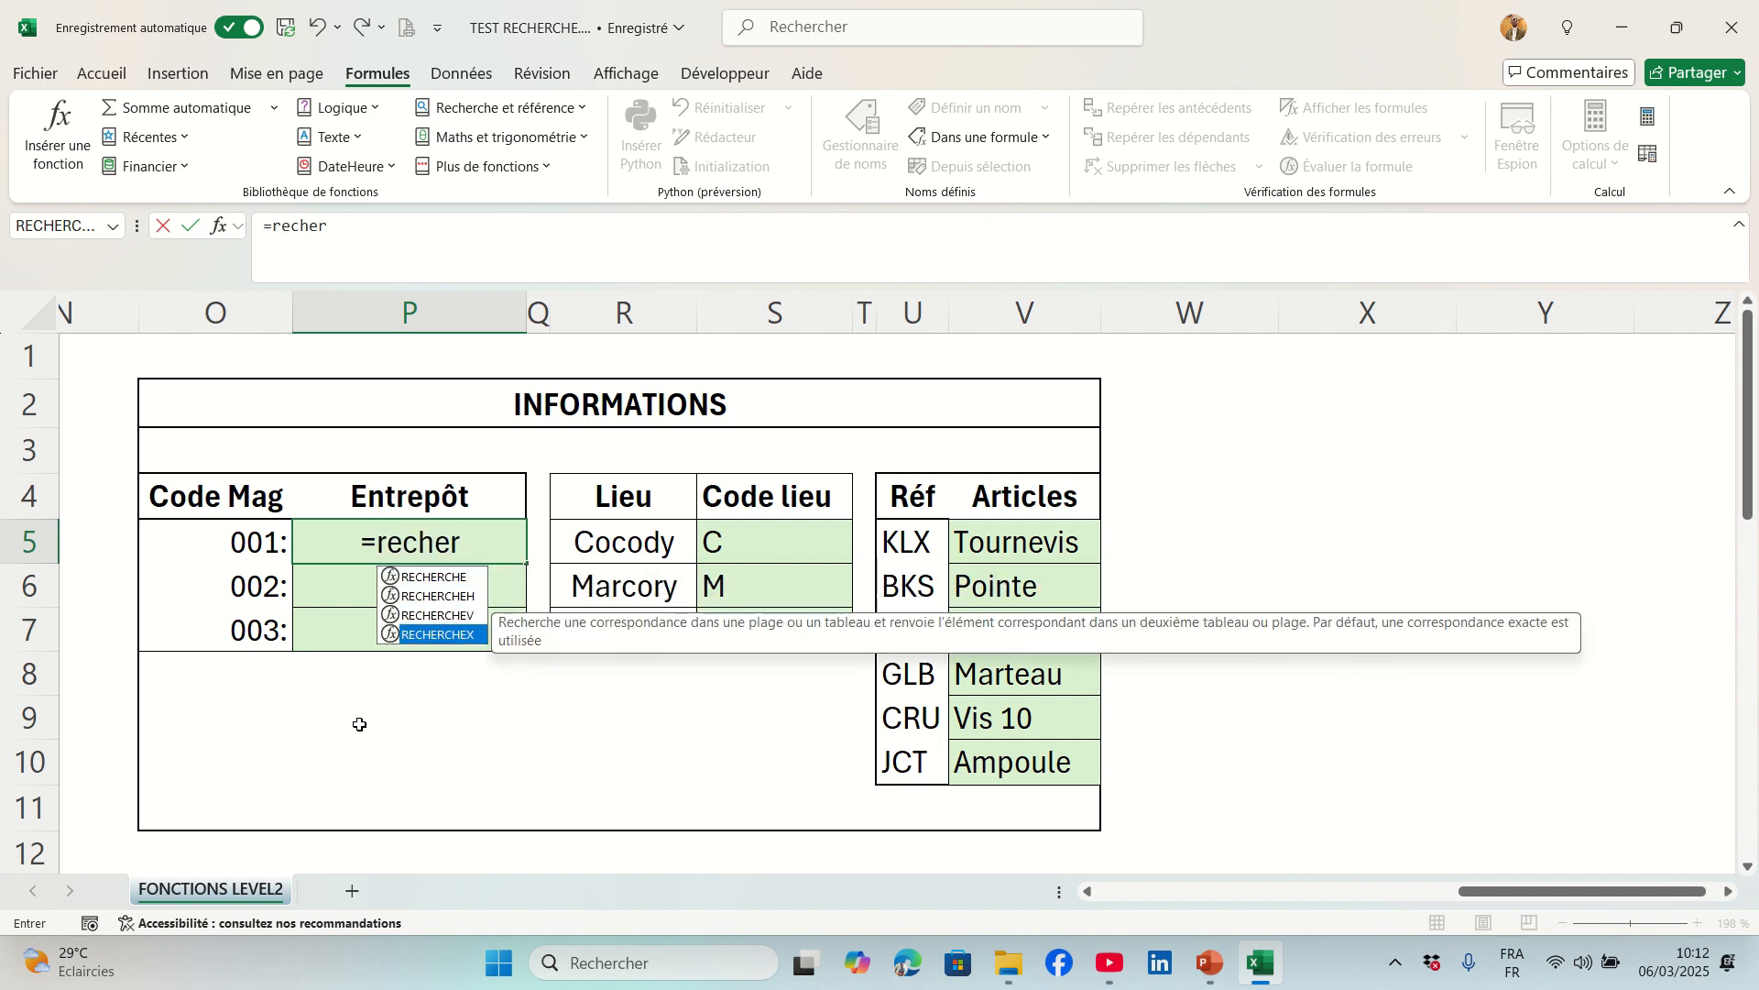
pyautogui.press('Tab')
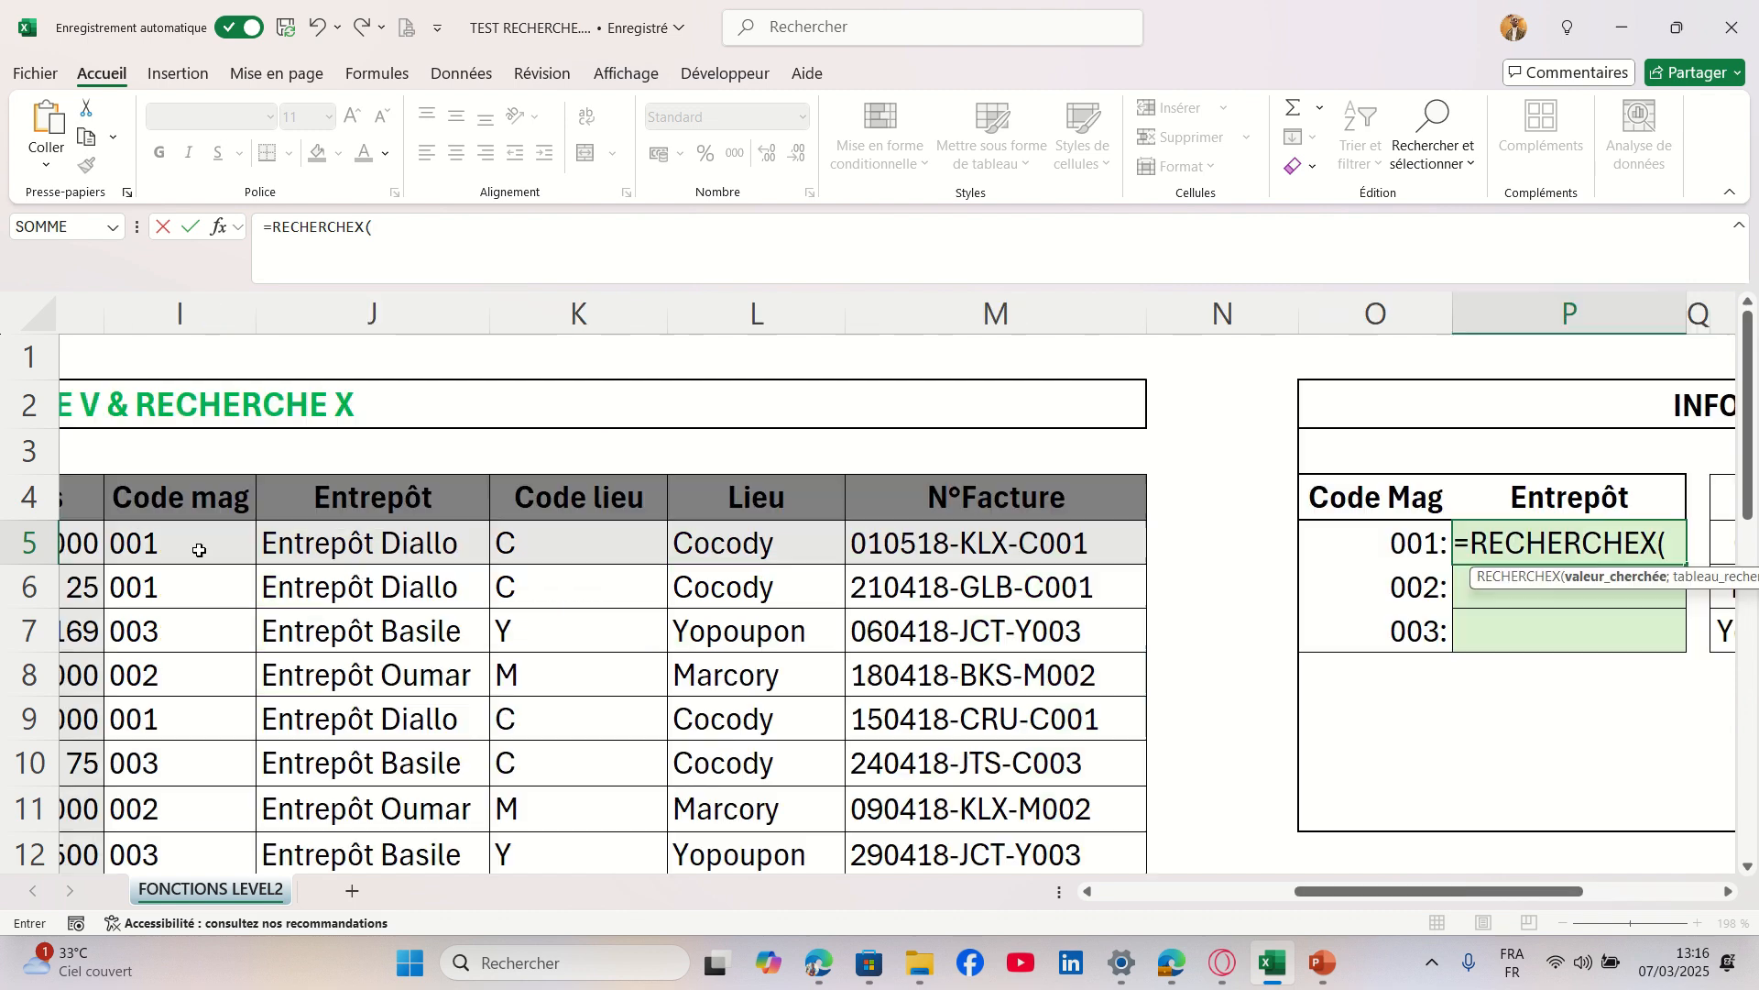
# Set the lookup value to GAUCHE(O5;3) so only the first three characters of the Code Mag are used.
pyautogui.hscroll(-5, 196, 550)
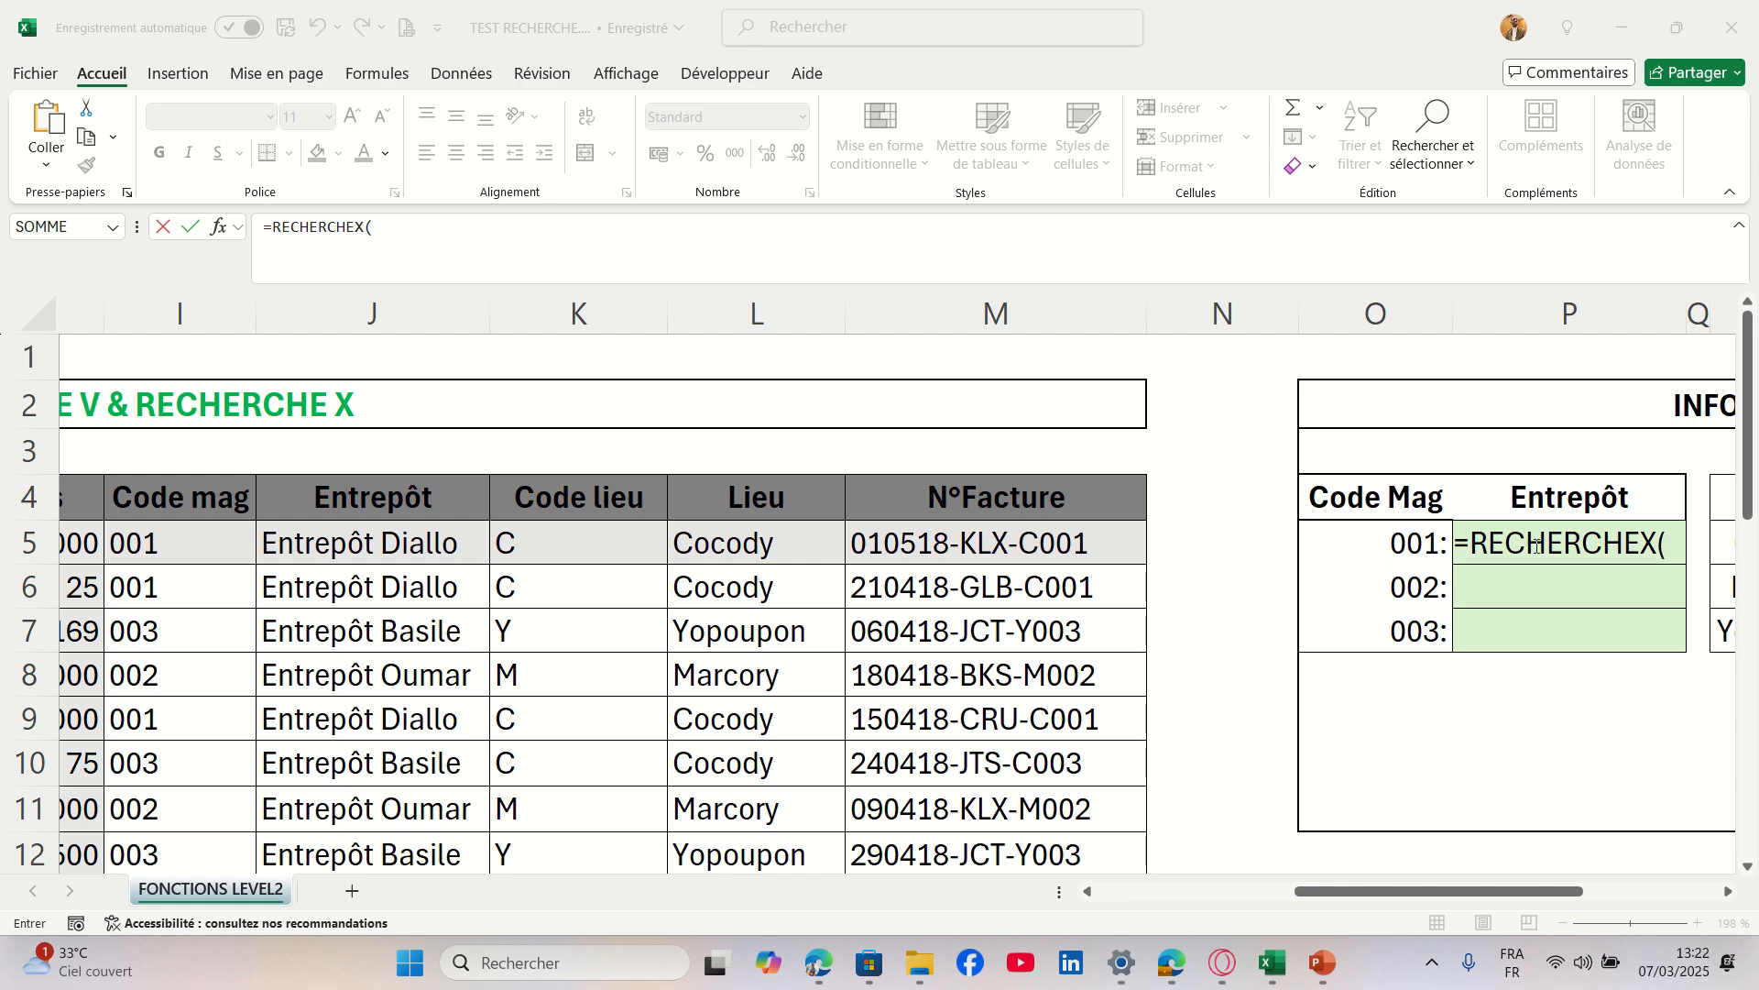
pyautogui.click(1668, 542)
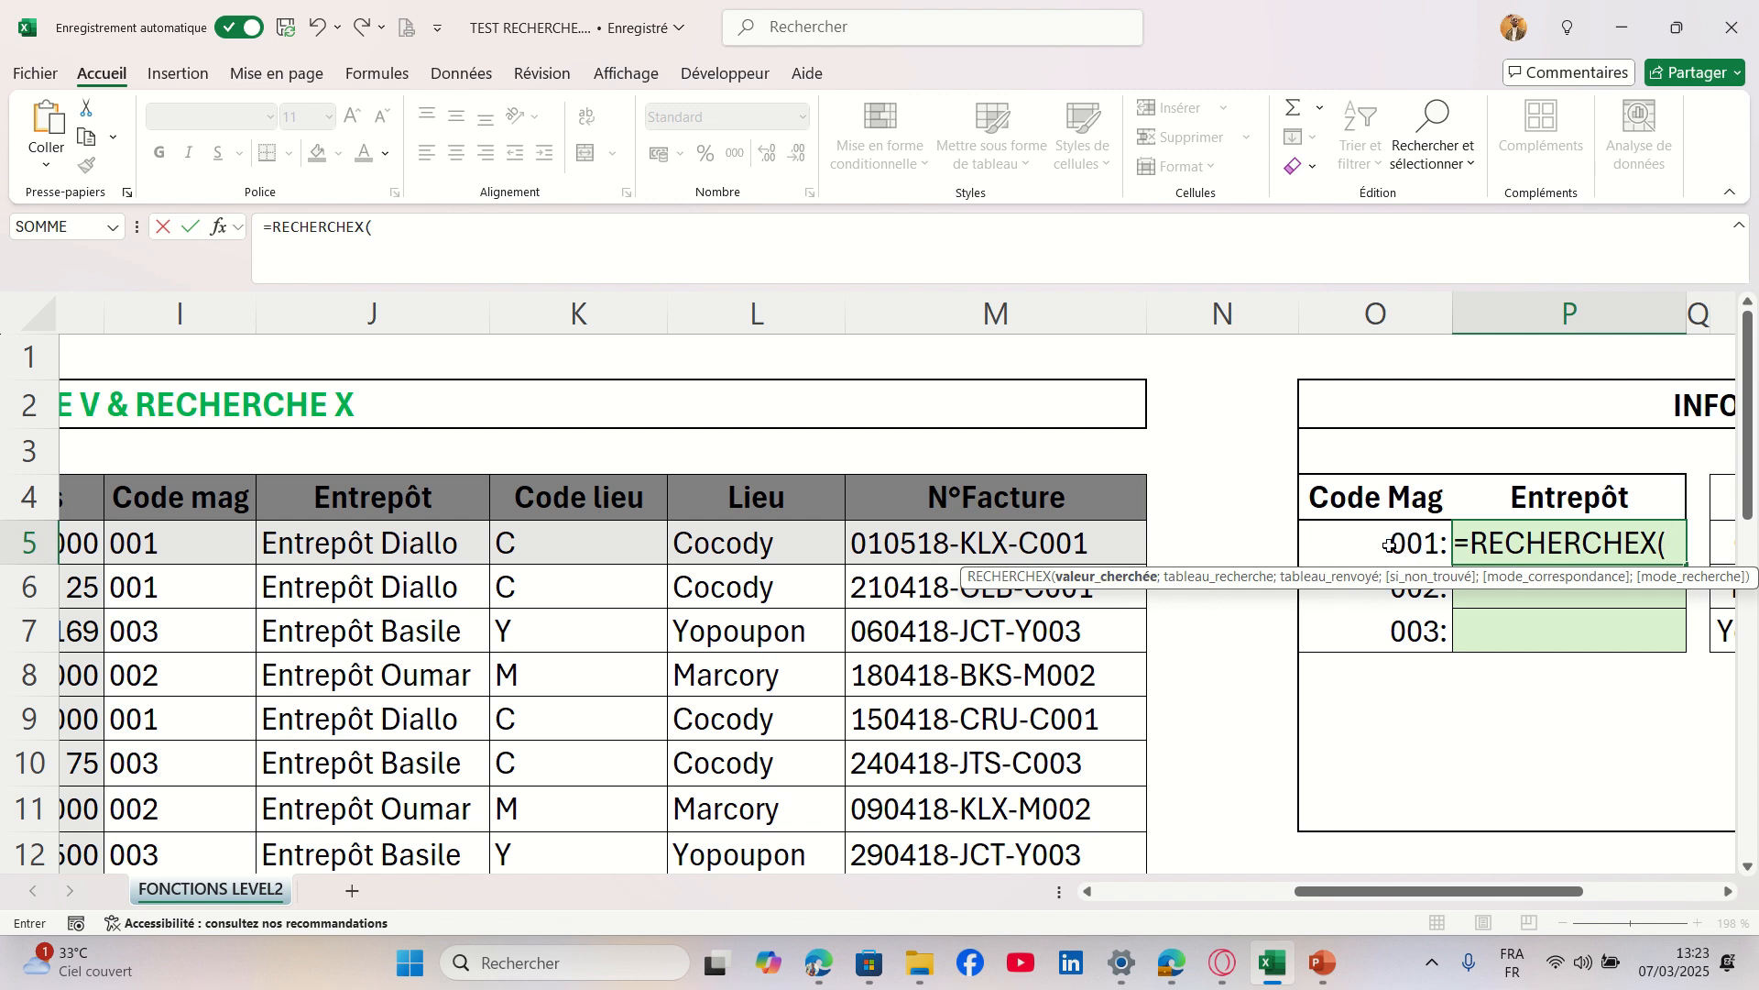
pyautogui.click(1685, 531)
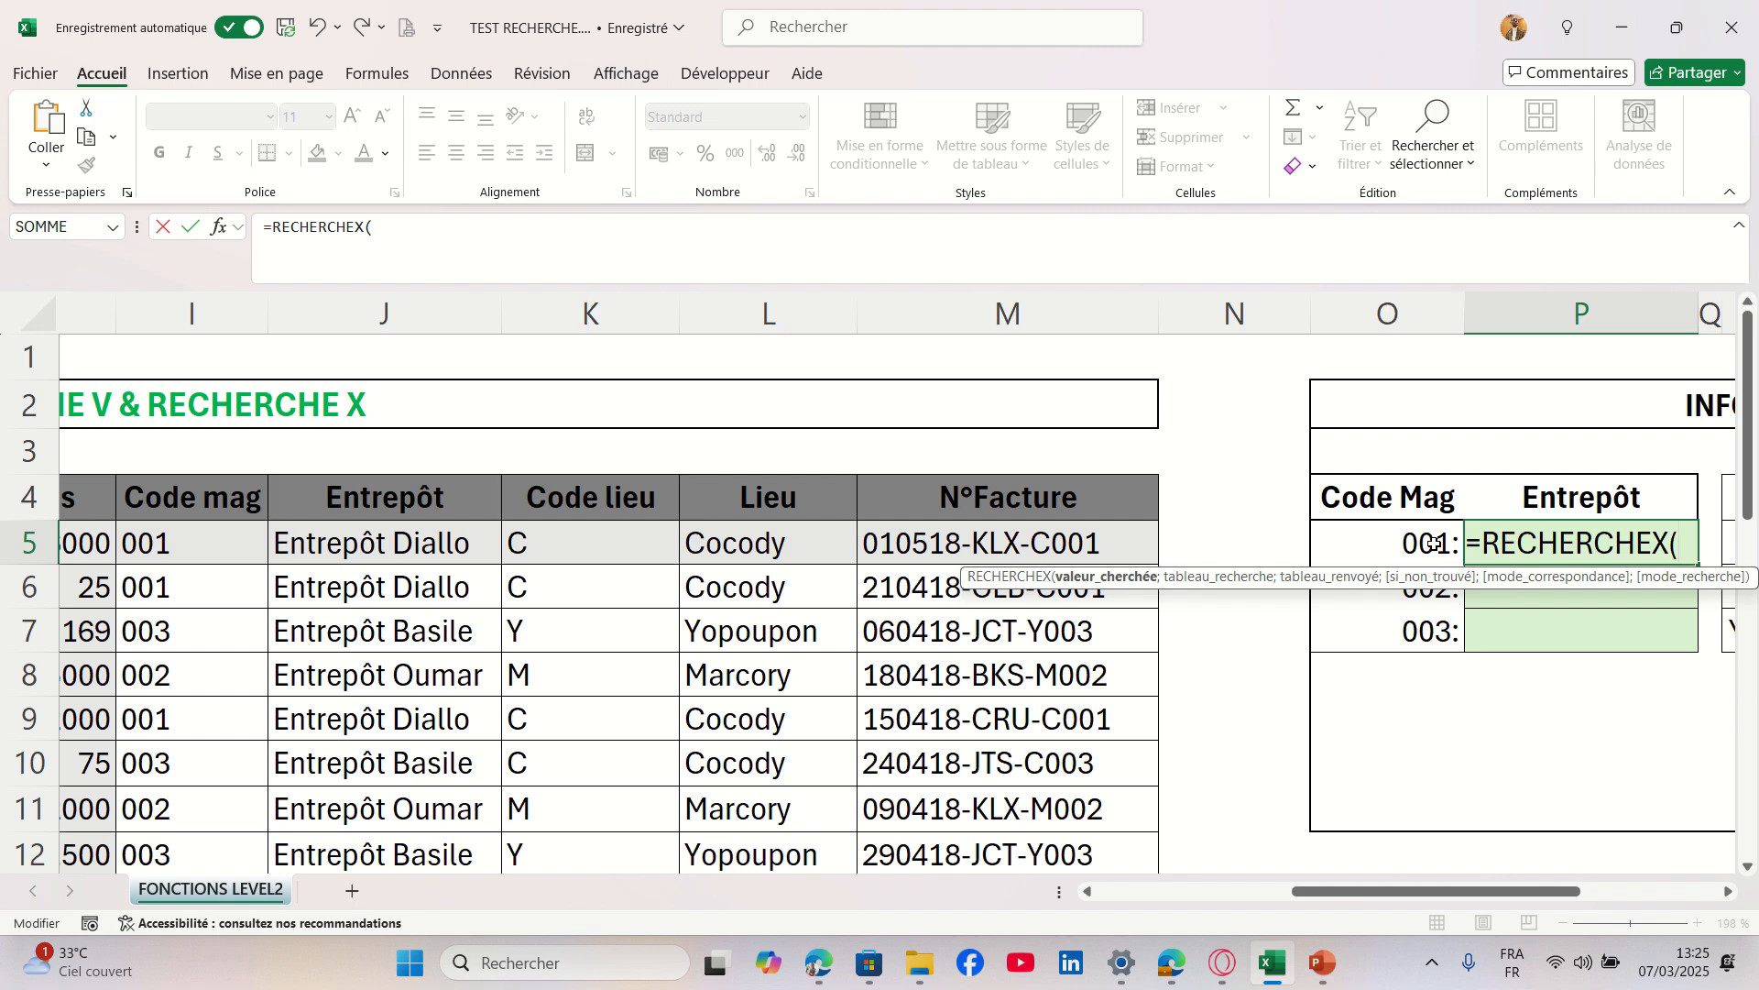
pyautogui.write('gauch')
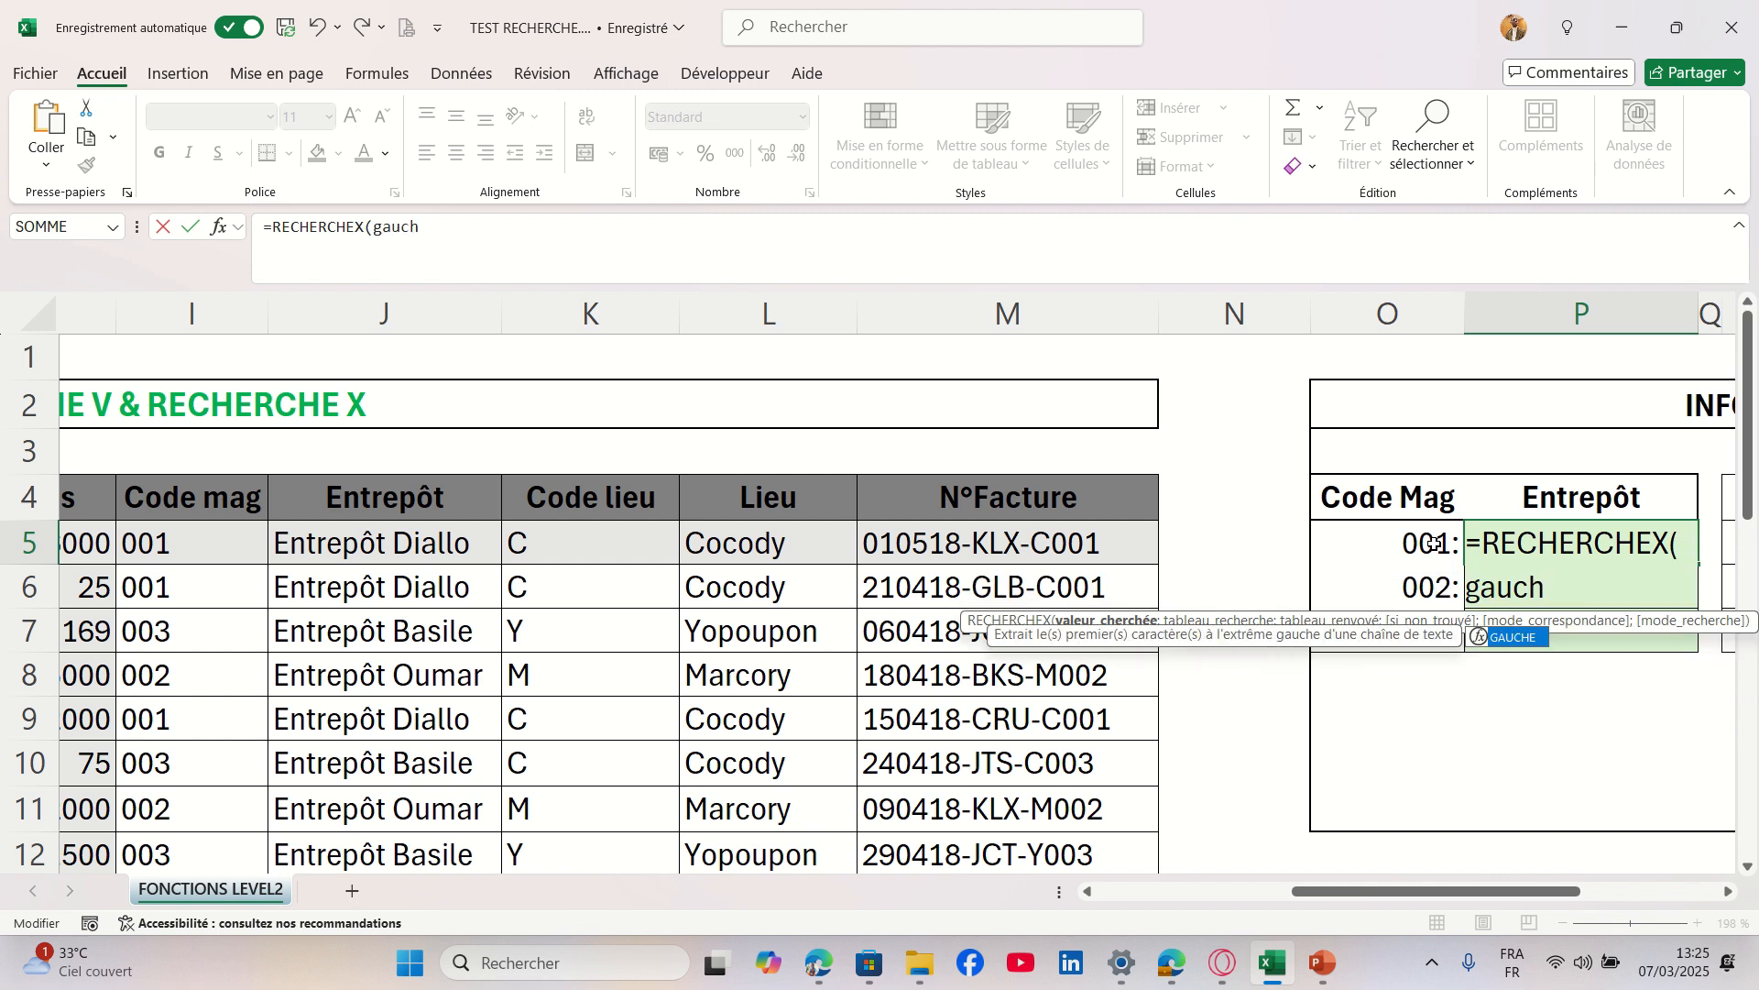
pyautogui.press('Tab')
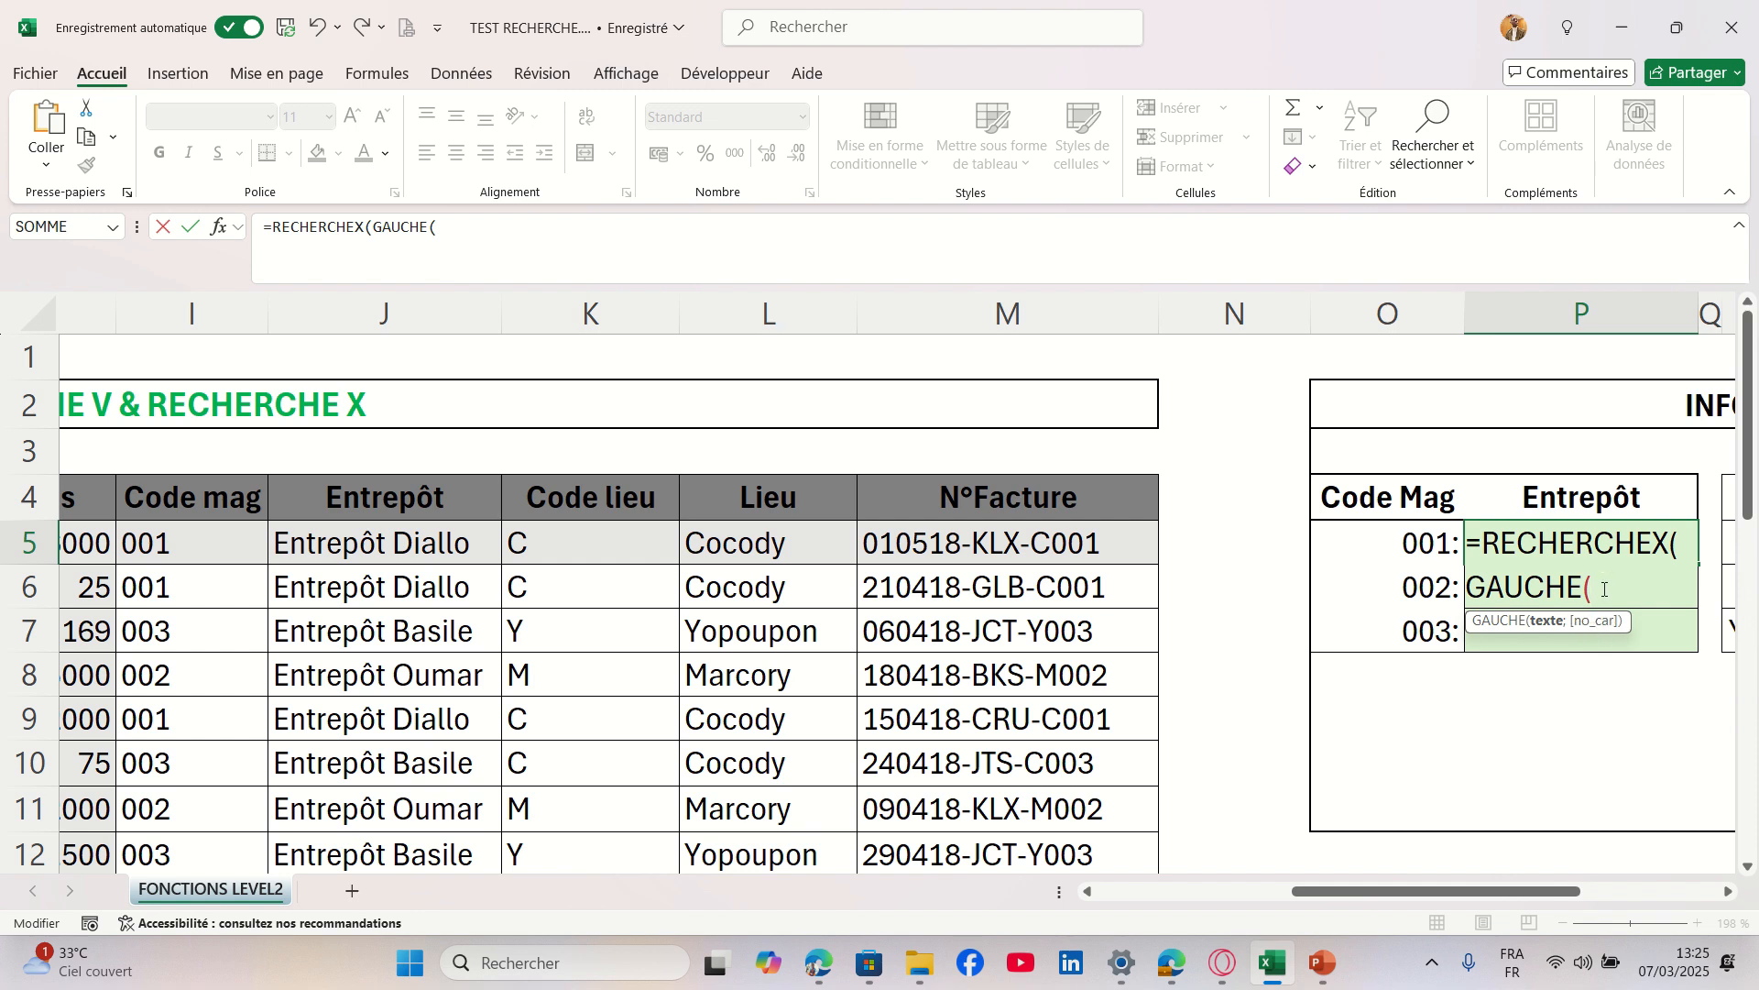
pyautogui.click(1424, 551)
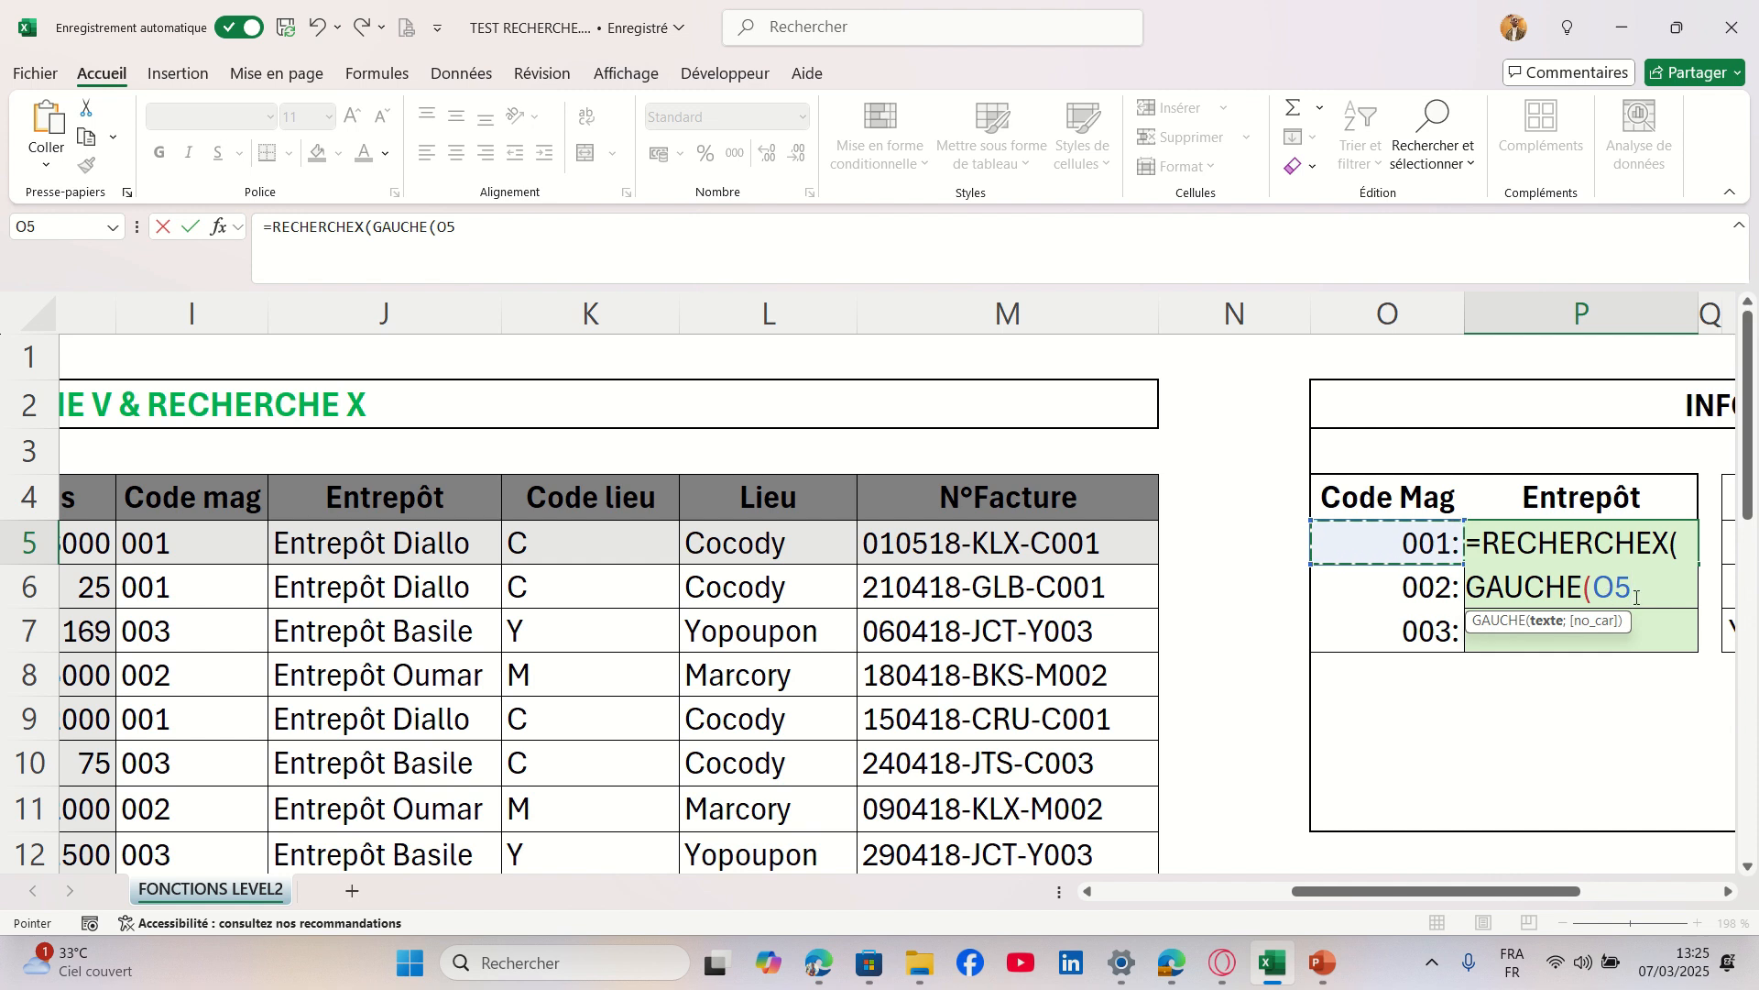
pyautogui.write(';3')
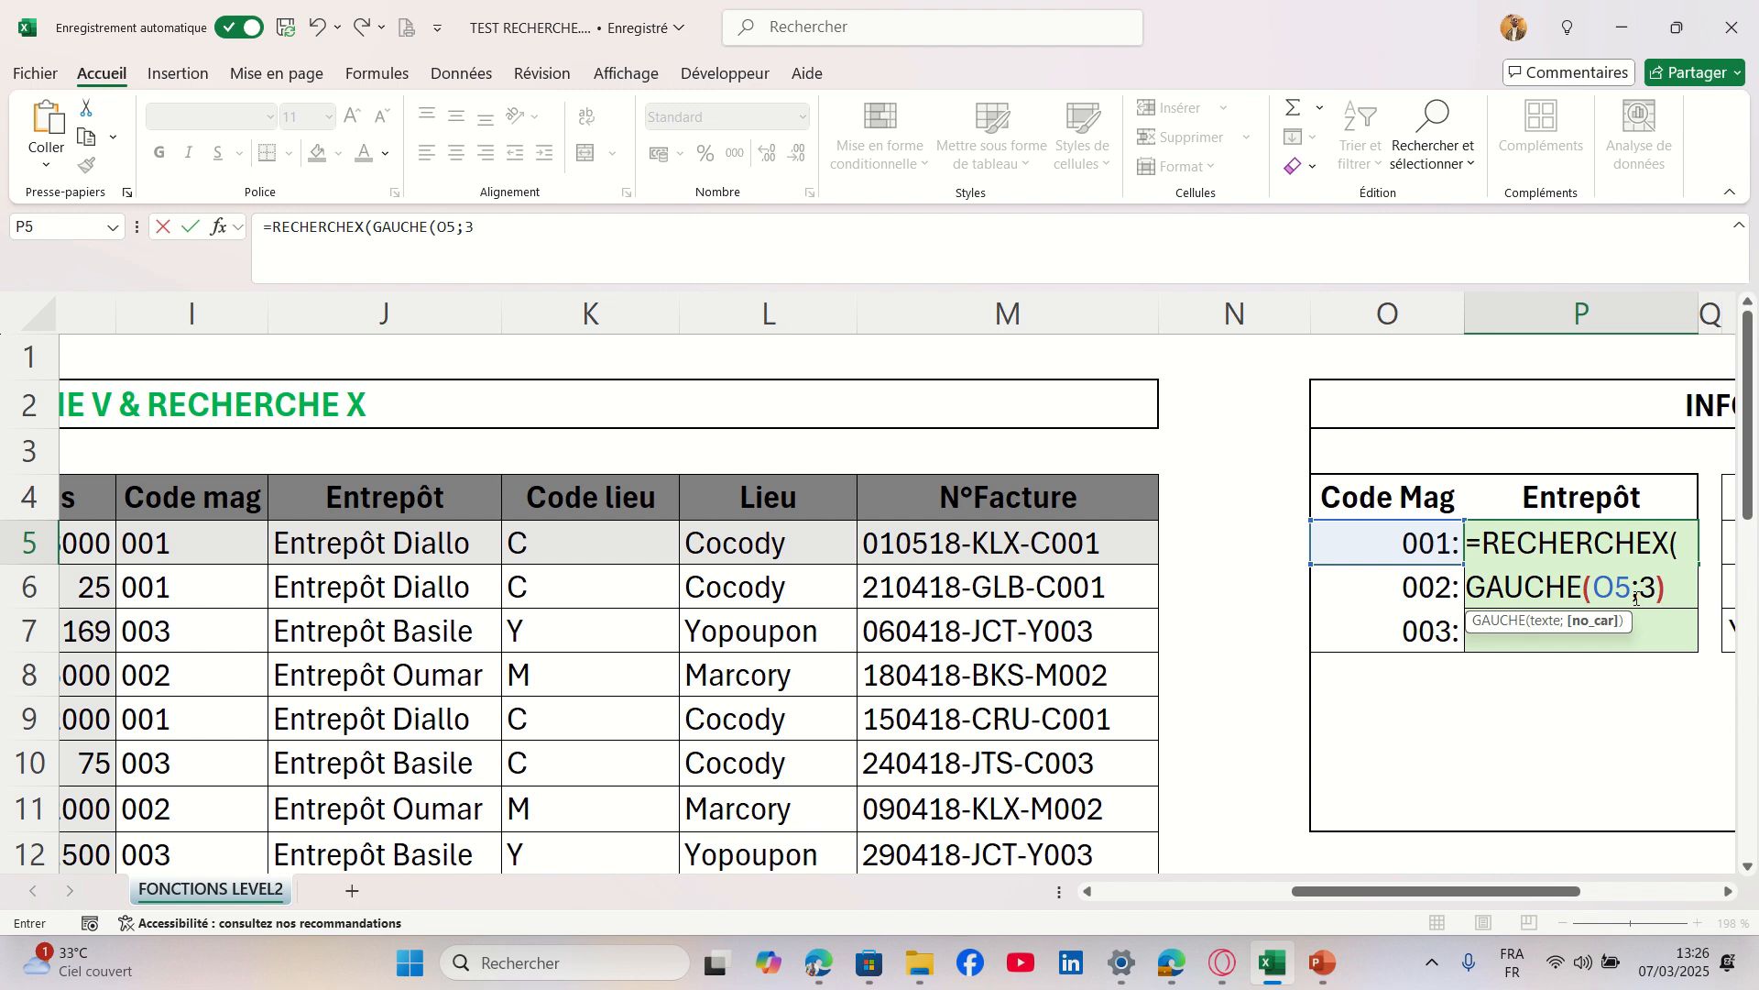
pyautogui.write(')')
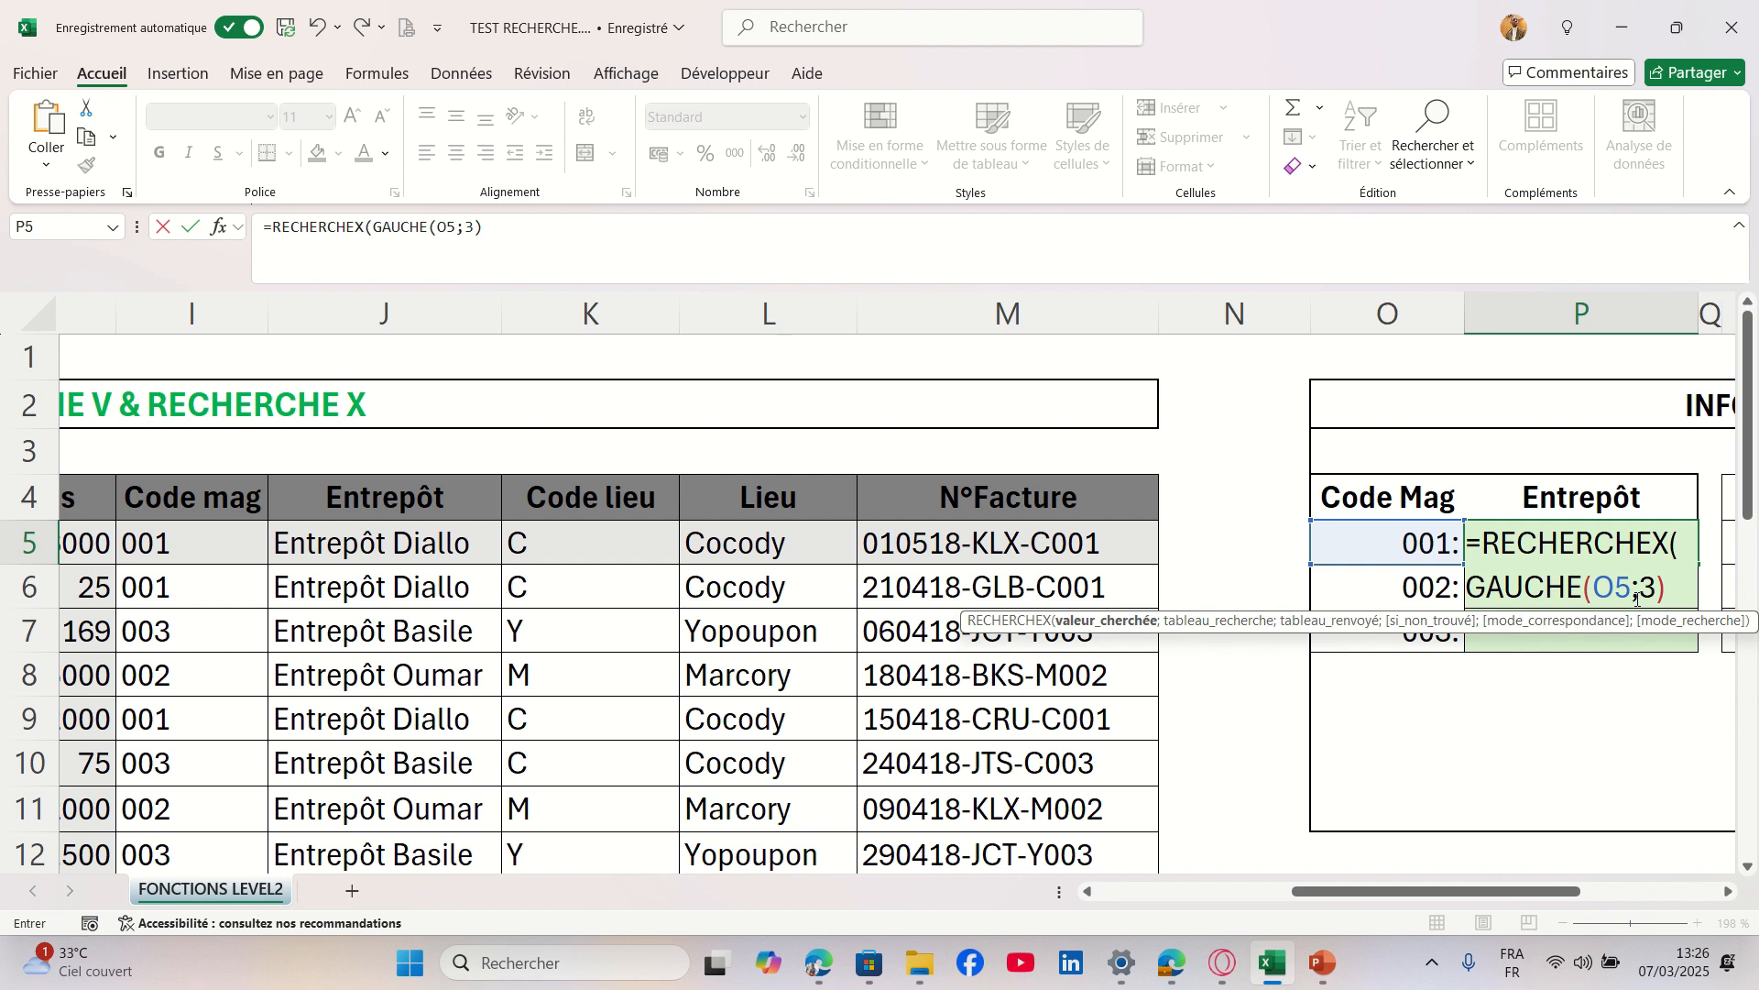
pyautogui.write(';')
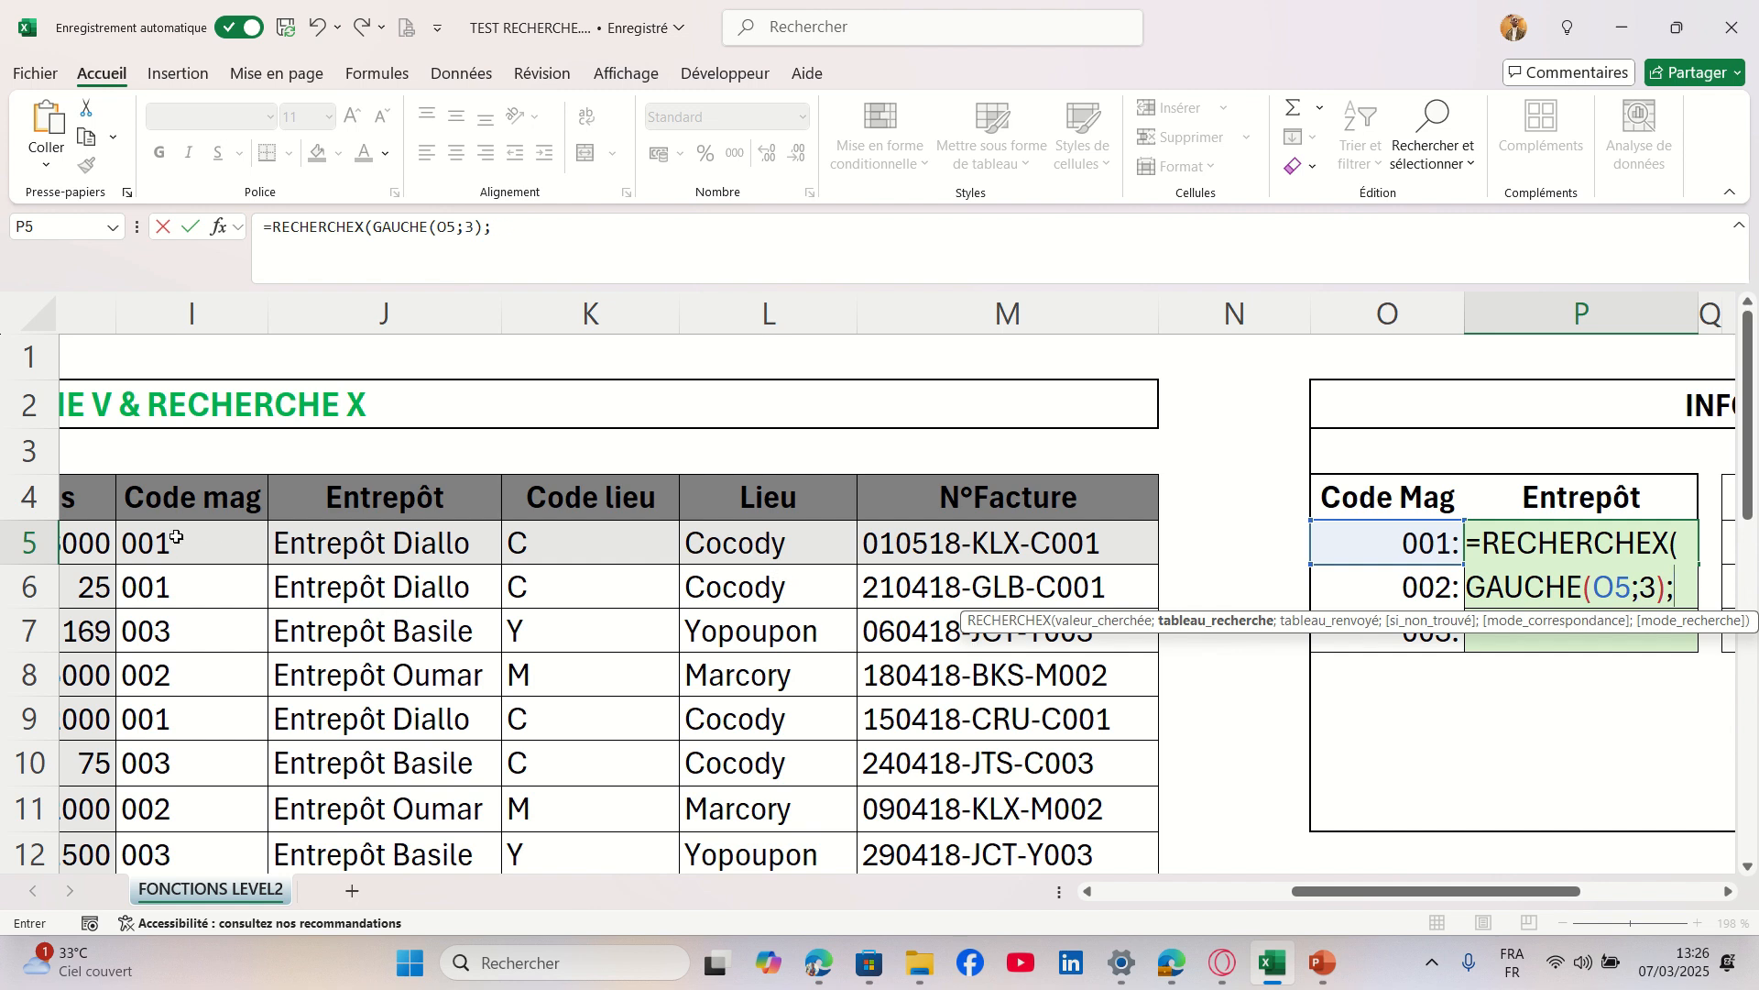
# Set the lookup array to the Code mag column as the absolute range $I$5:$I$18.
pyautogui.moveTo(176, 538); pyautogui.dragTo(216, 785)
pyautogui.scroll(3, 216, 785)
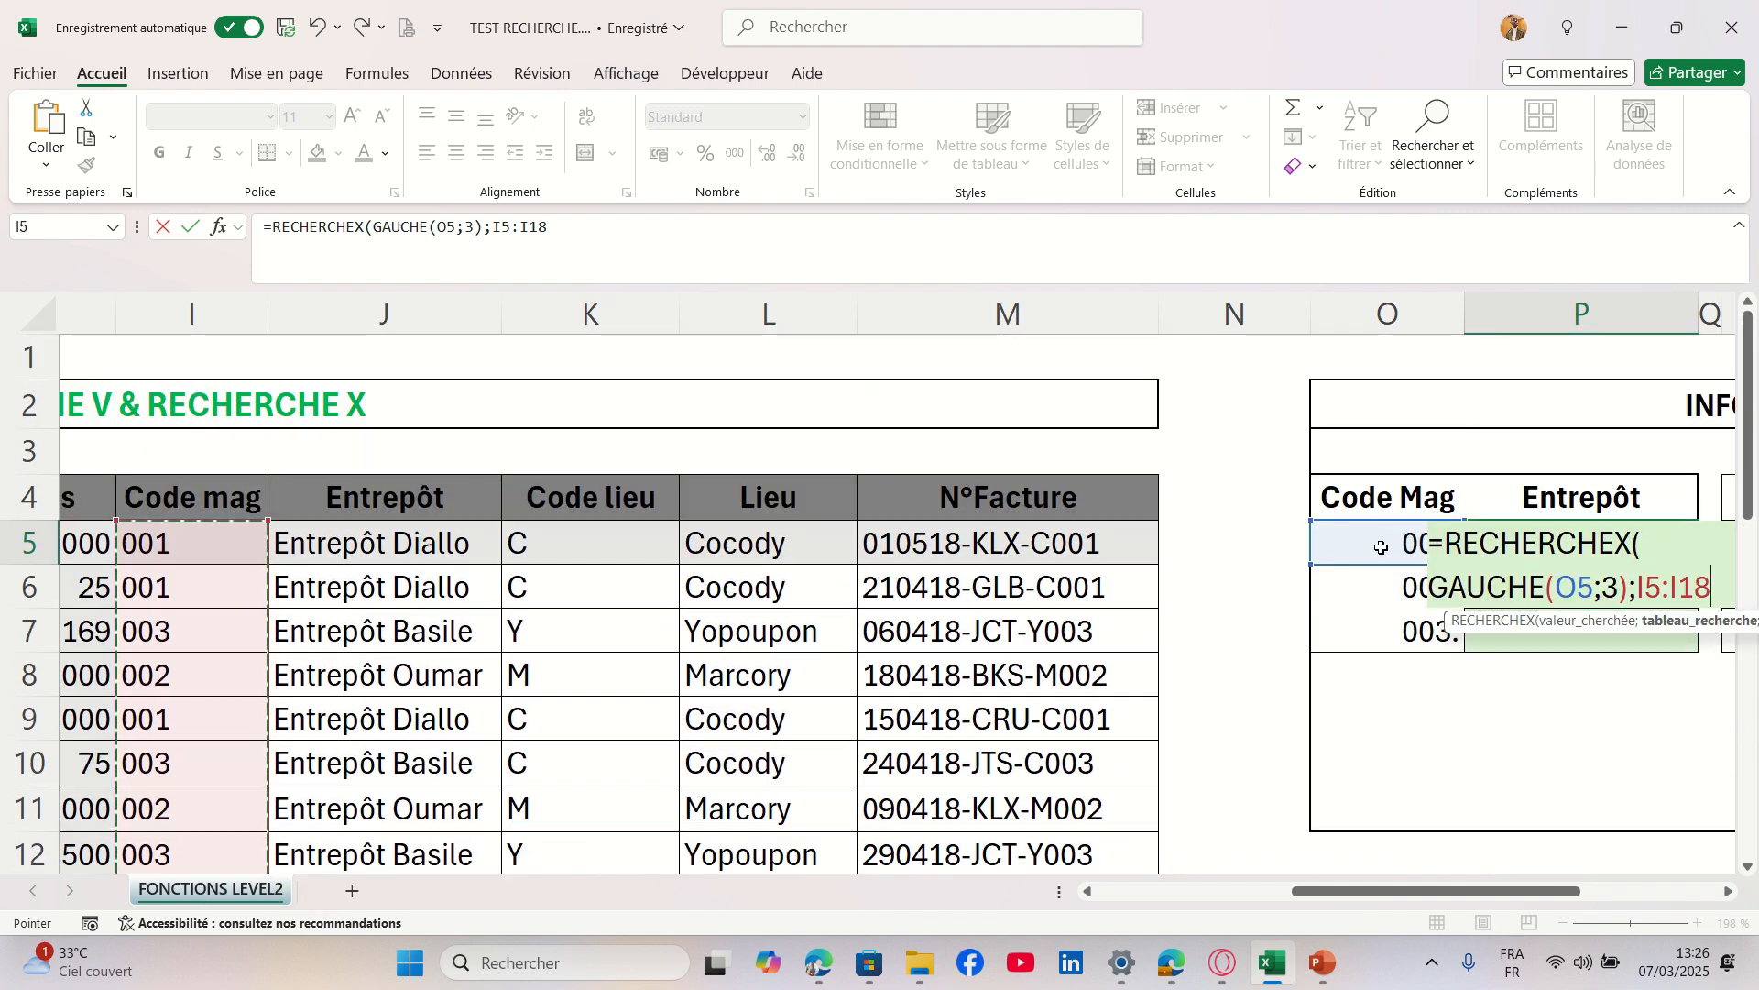
pyautogui.press('F4')
pyautogui.write(';')
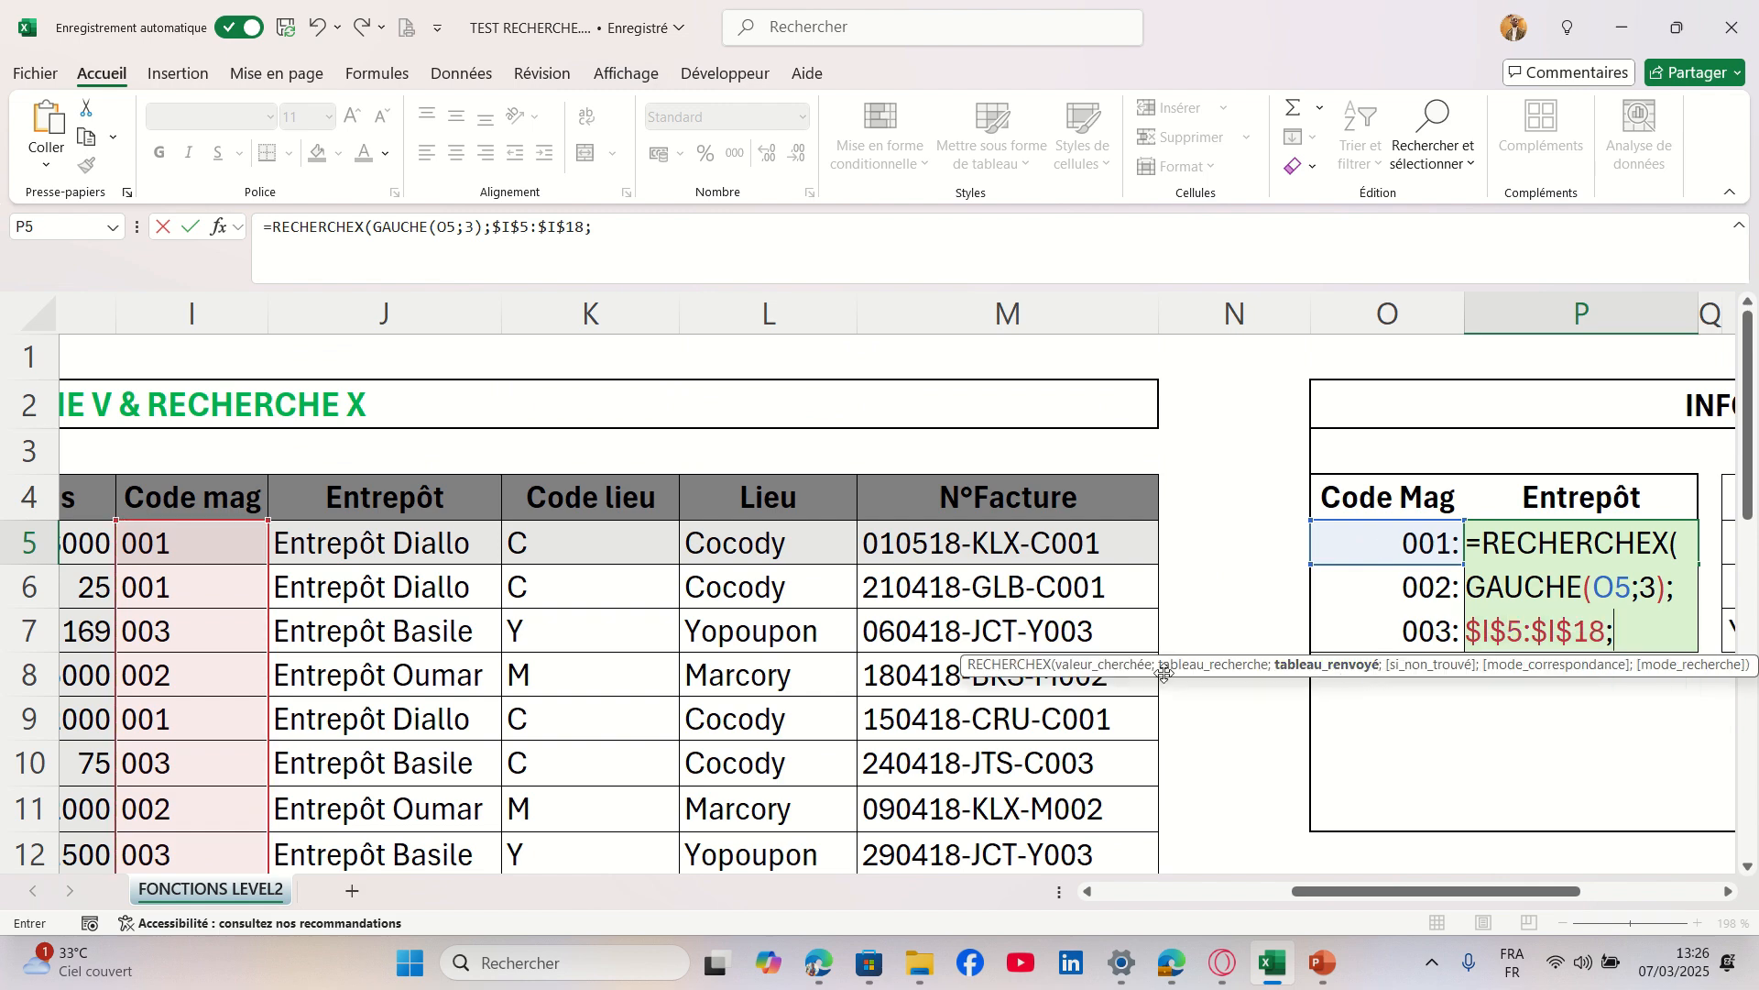
# Set the return array to the Entrepôt column as the absolute range $J$5:$J$18 and complete the formula in P5.
pyautogui.moveTo(419, 540); pyautogui.dragTo(412, 841)
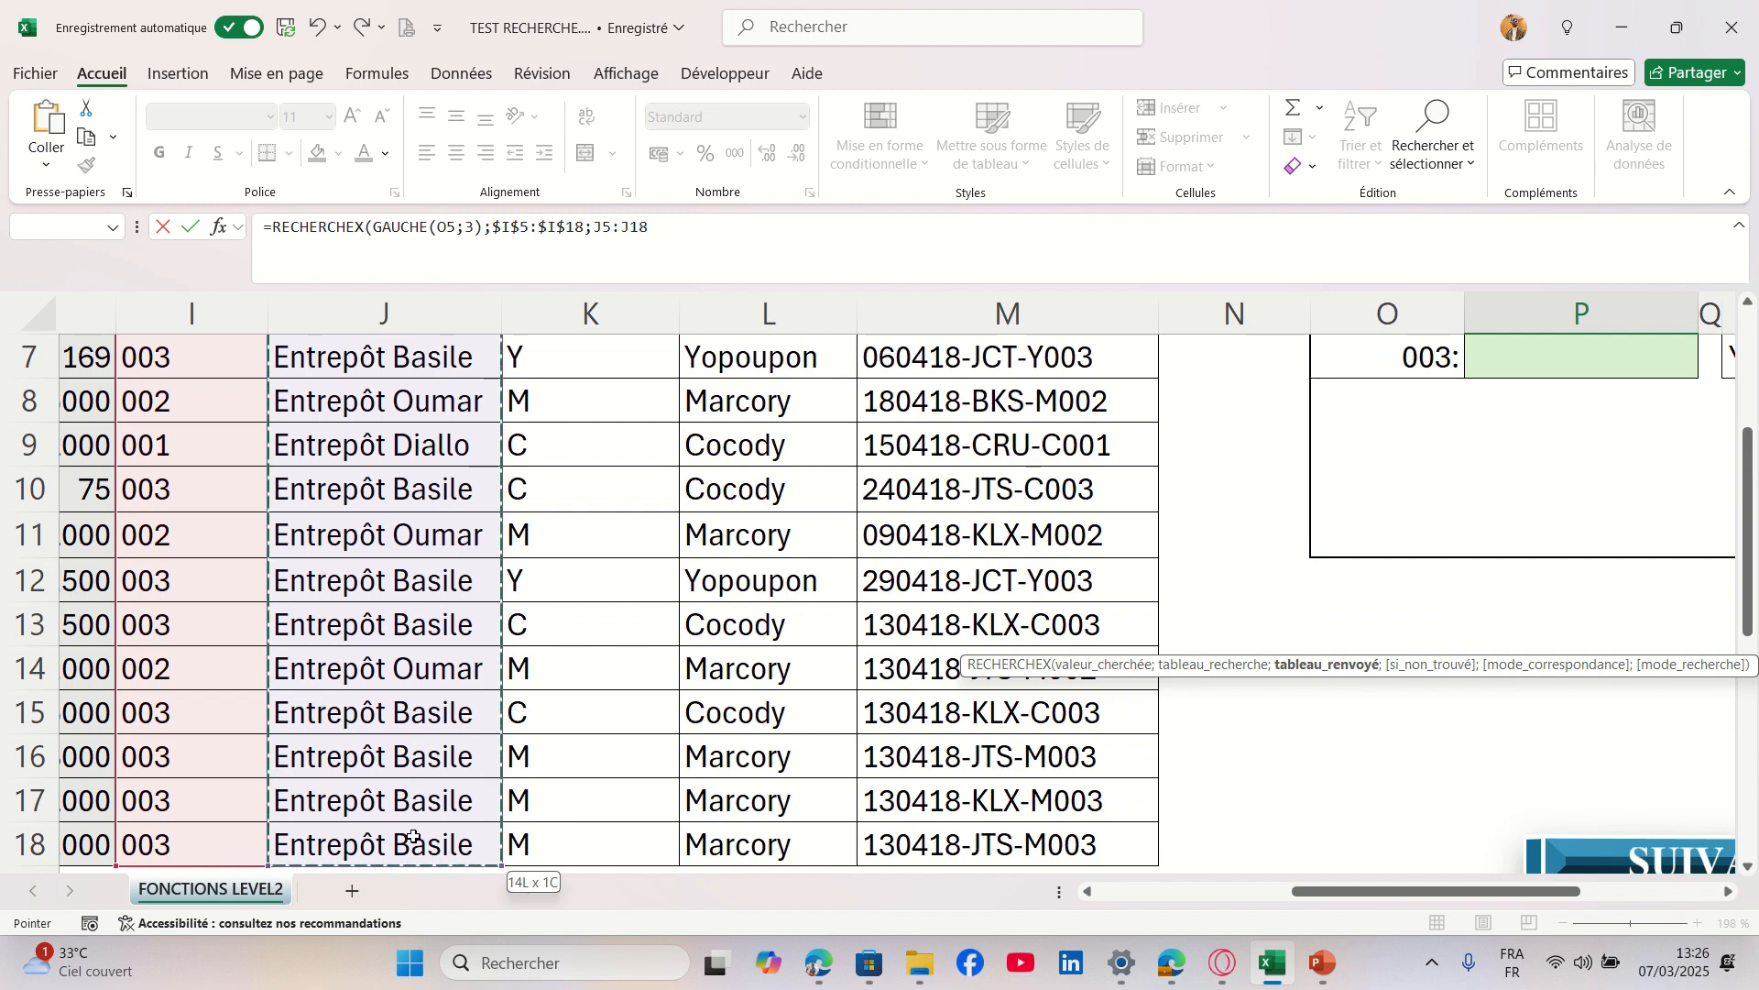
pyautogui.scroll(2, 442, 567)
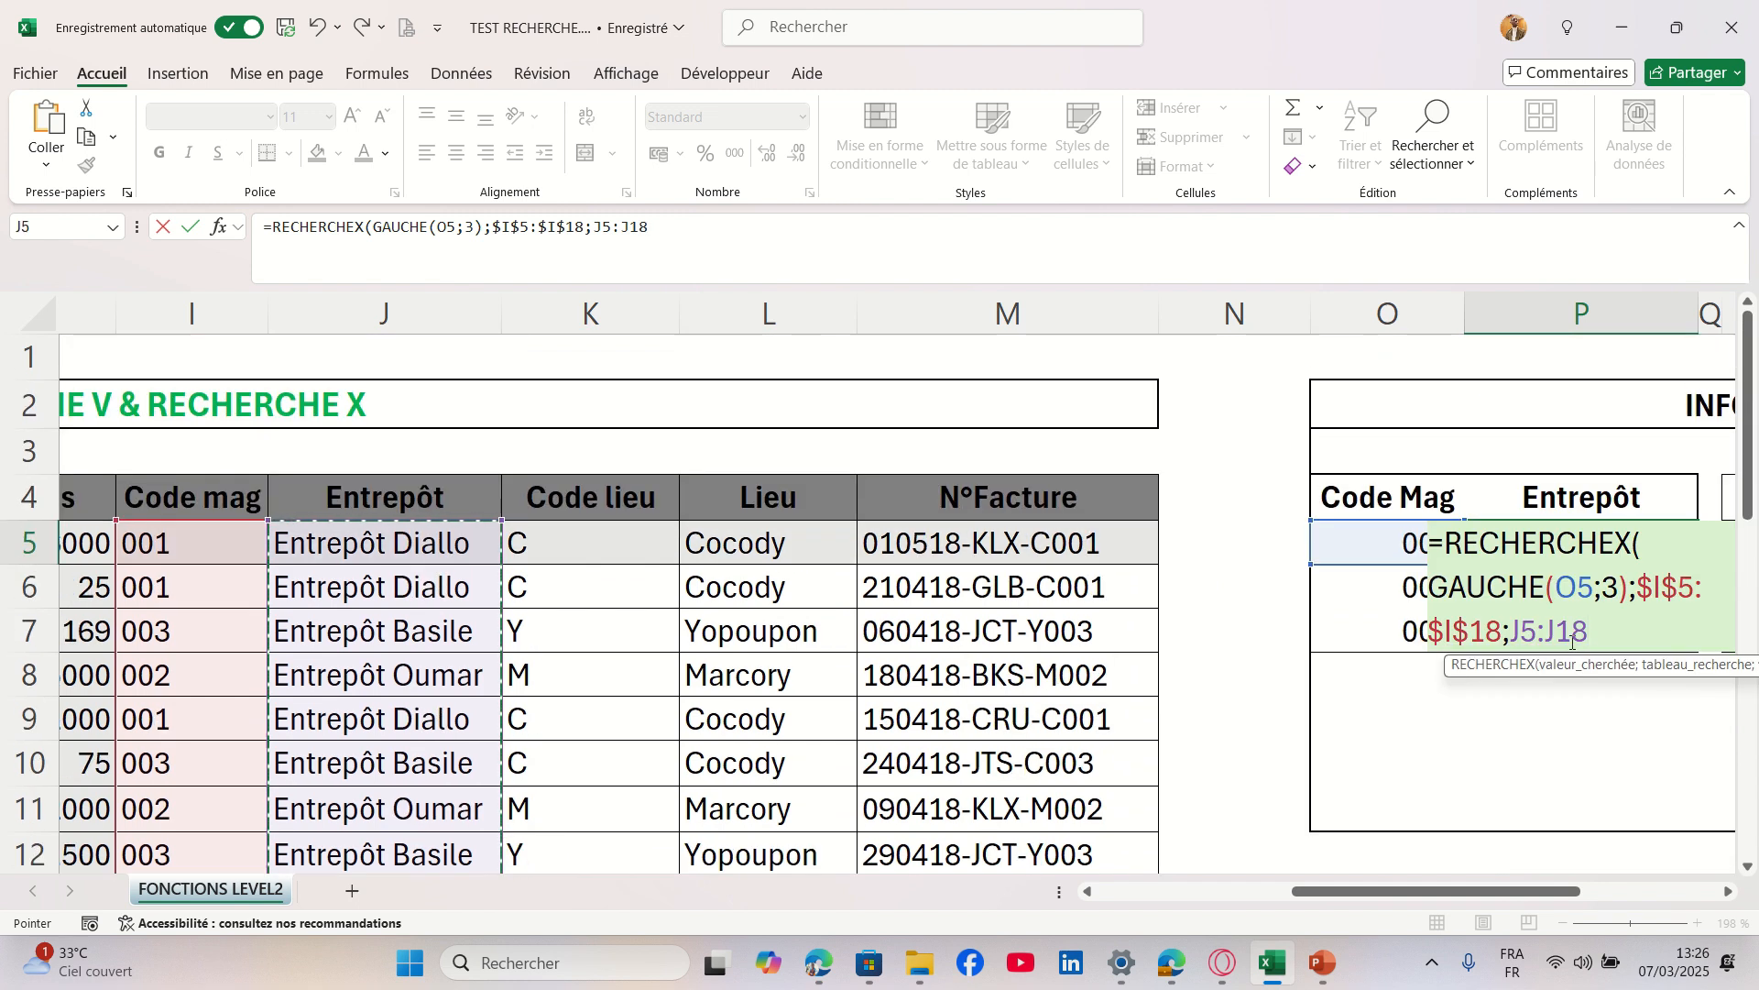
pyautogui.press('F4')
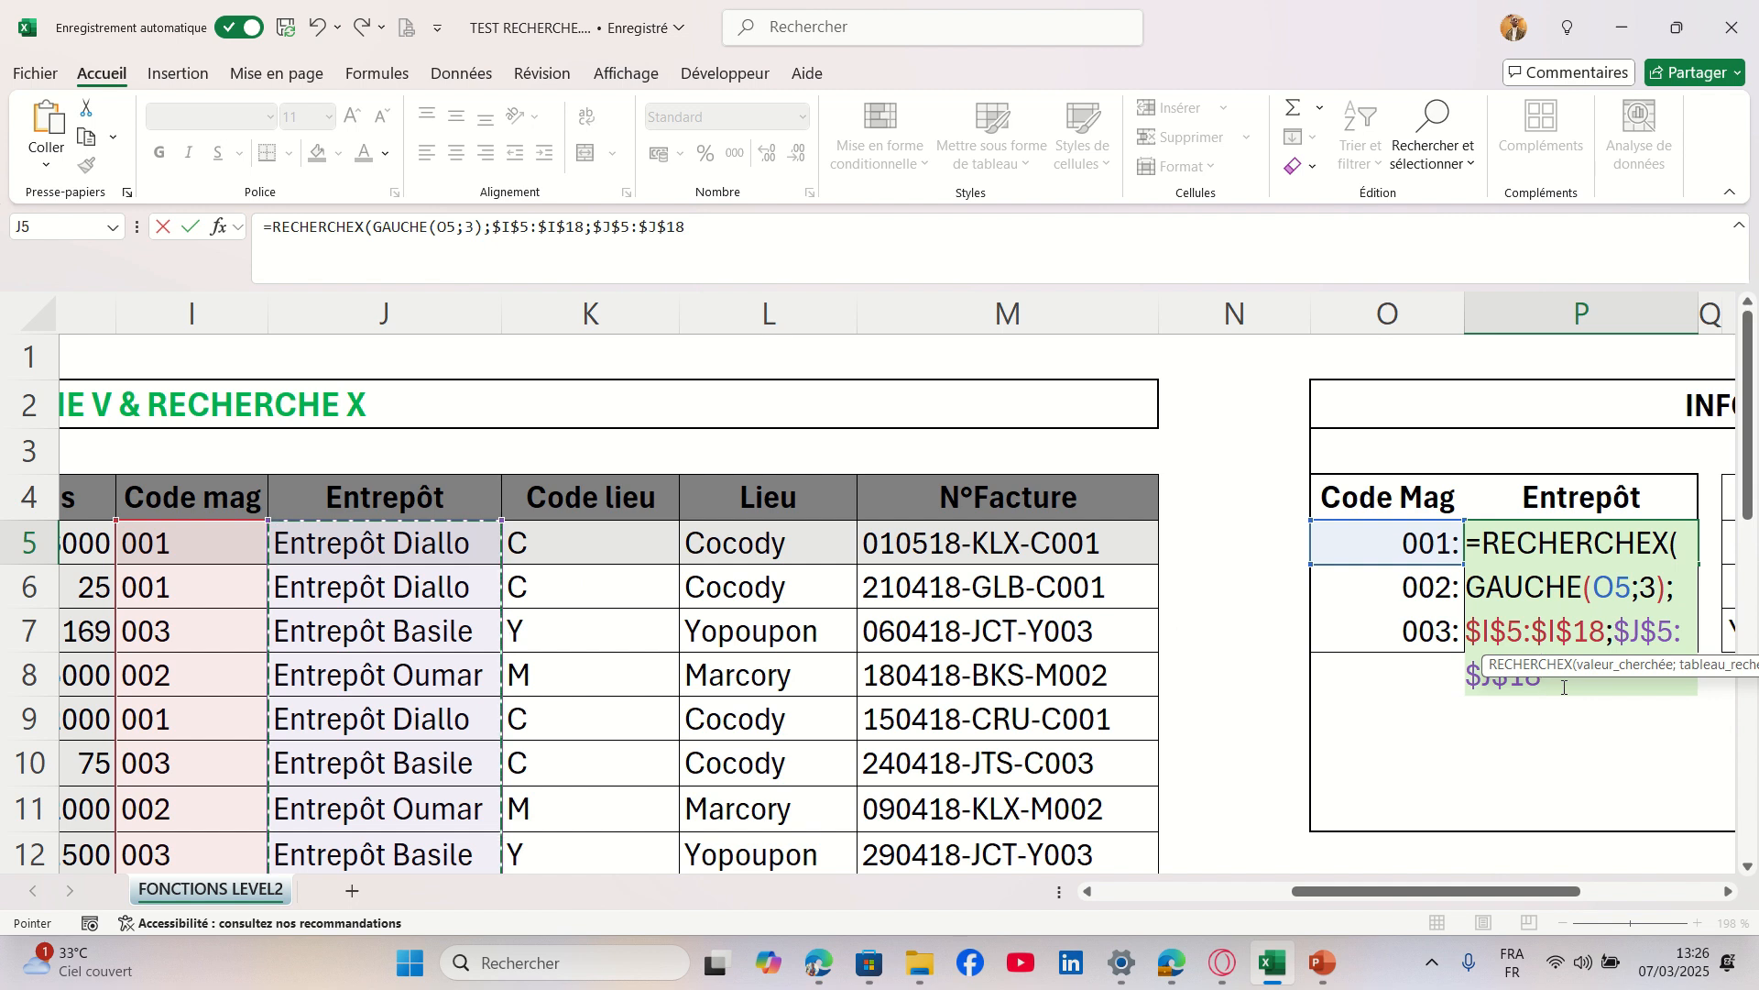
pyautogui.hscroll(1, 1564, 687)
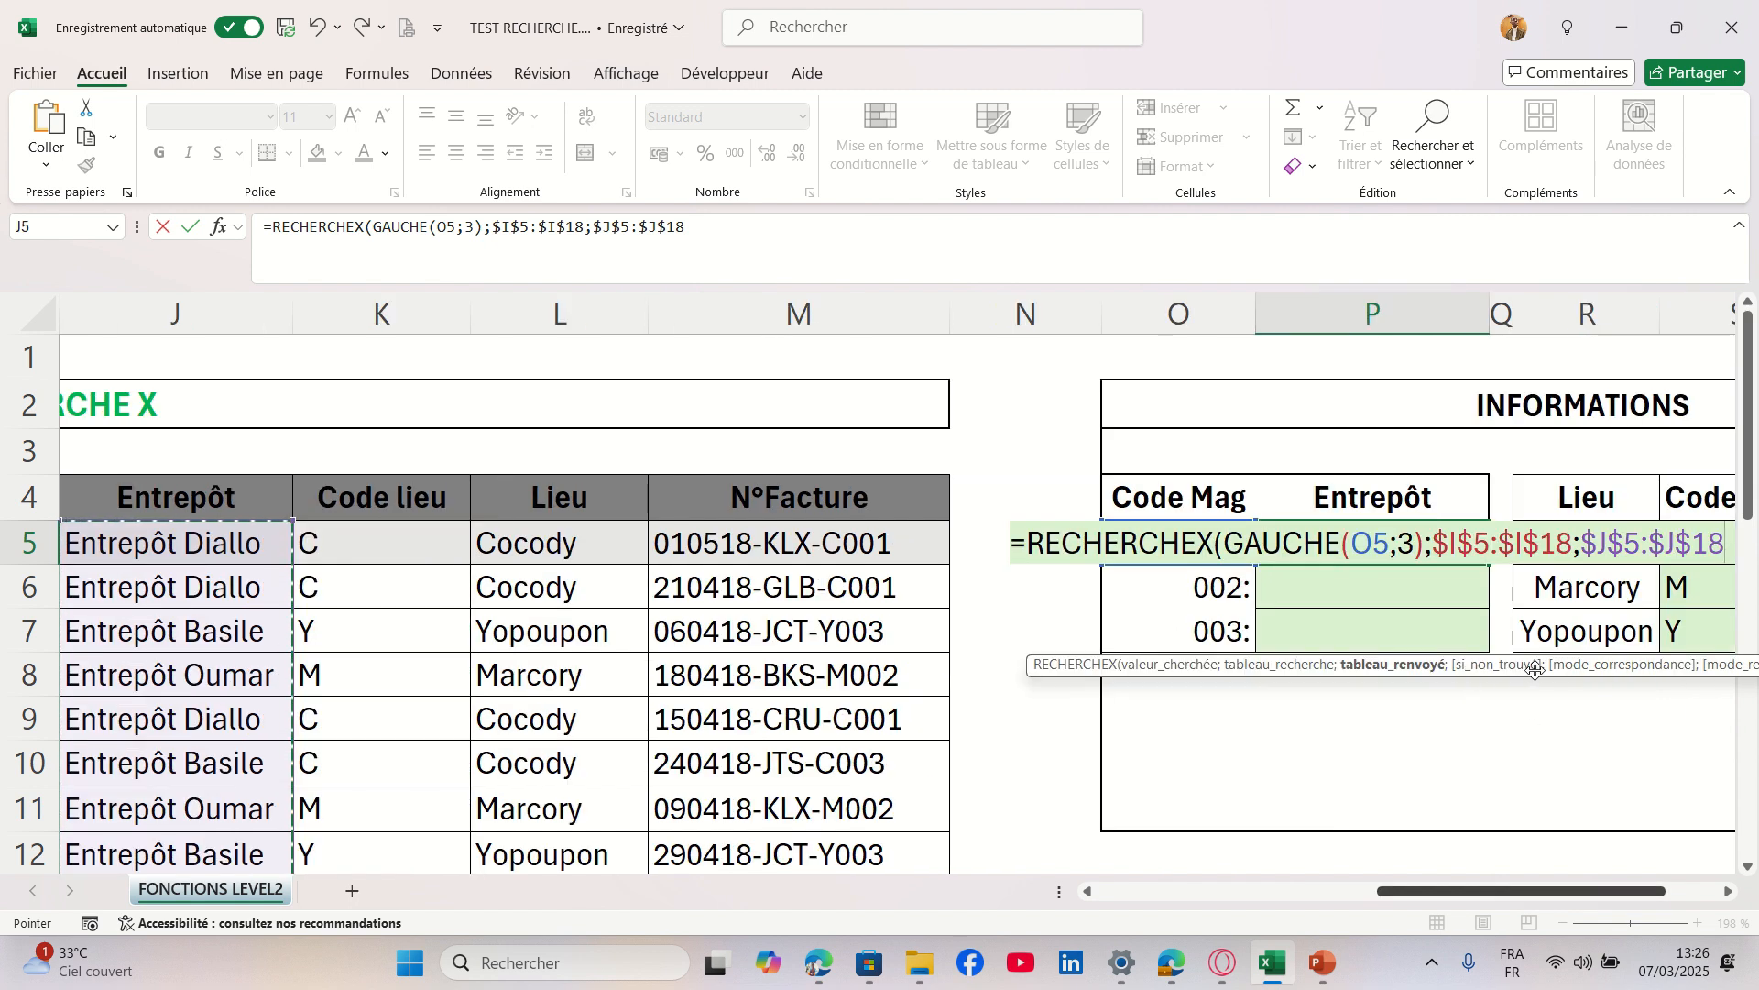
pyautogui.hscroll(3, 1551, 841)
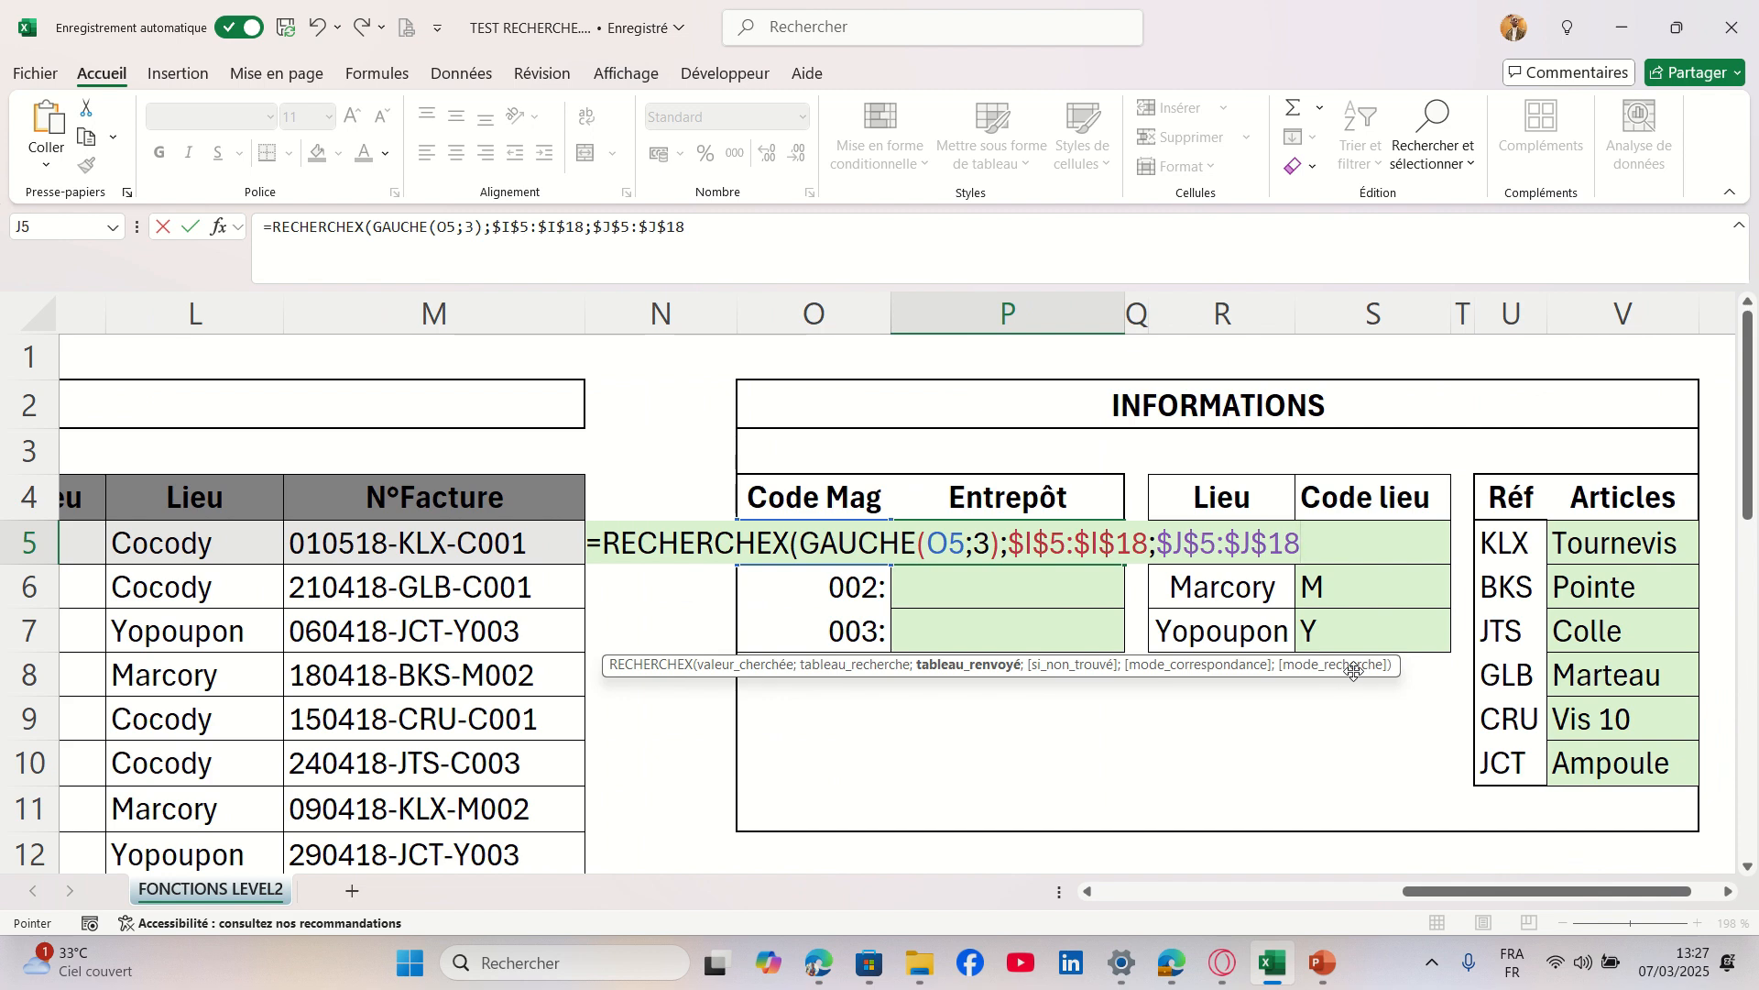
pyautogui.write(')')
pyautogui.press('Return')
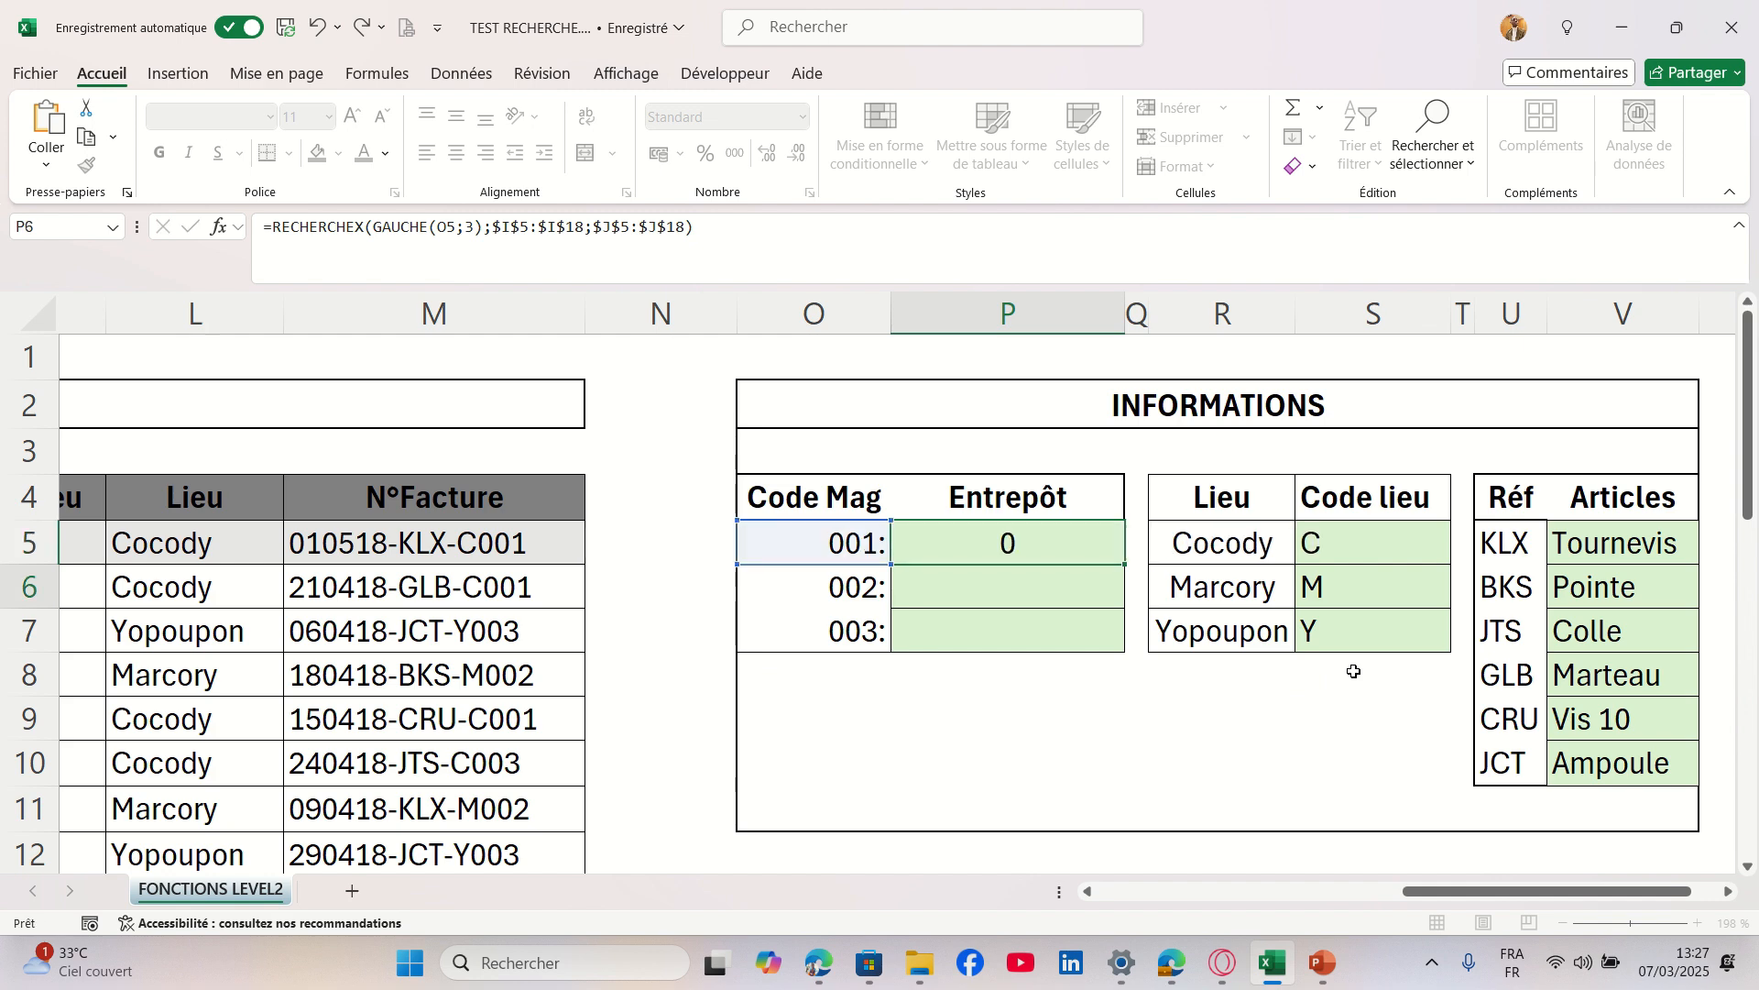
pyautogui.click(1015, 540)
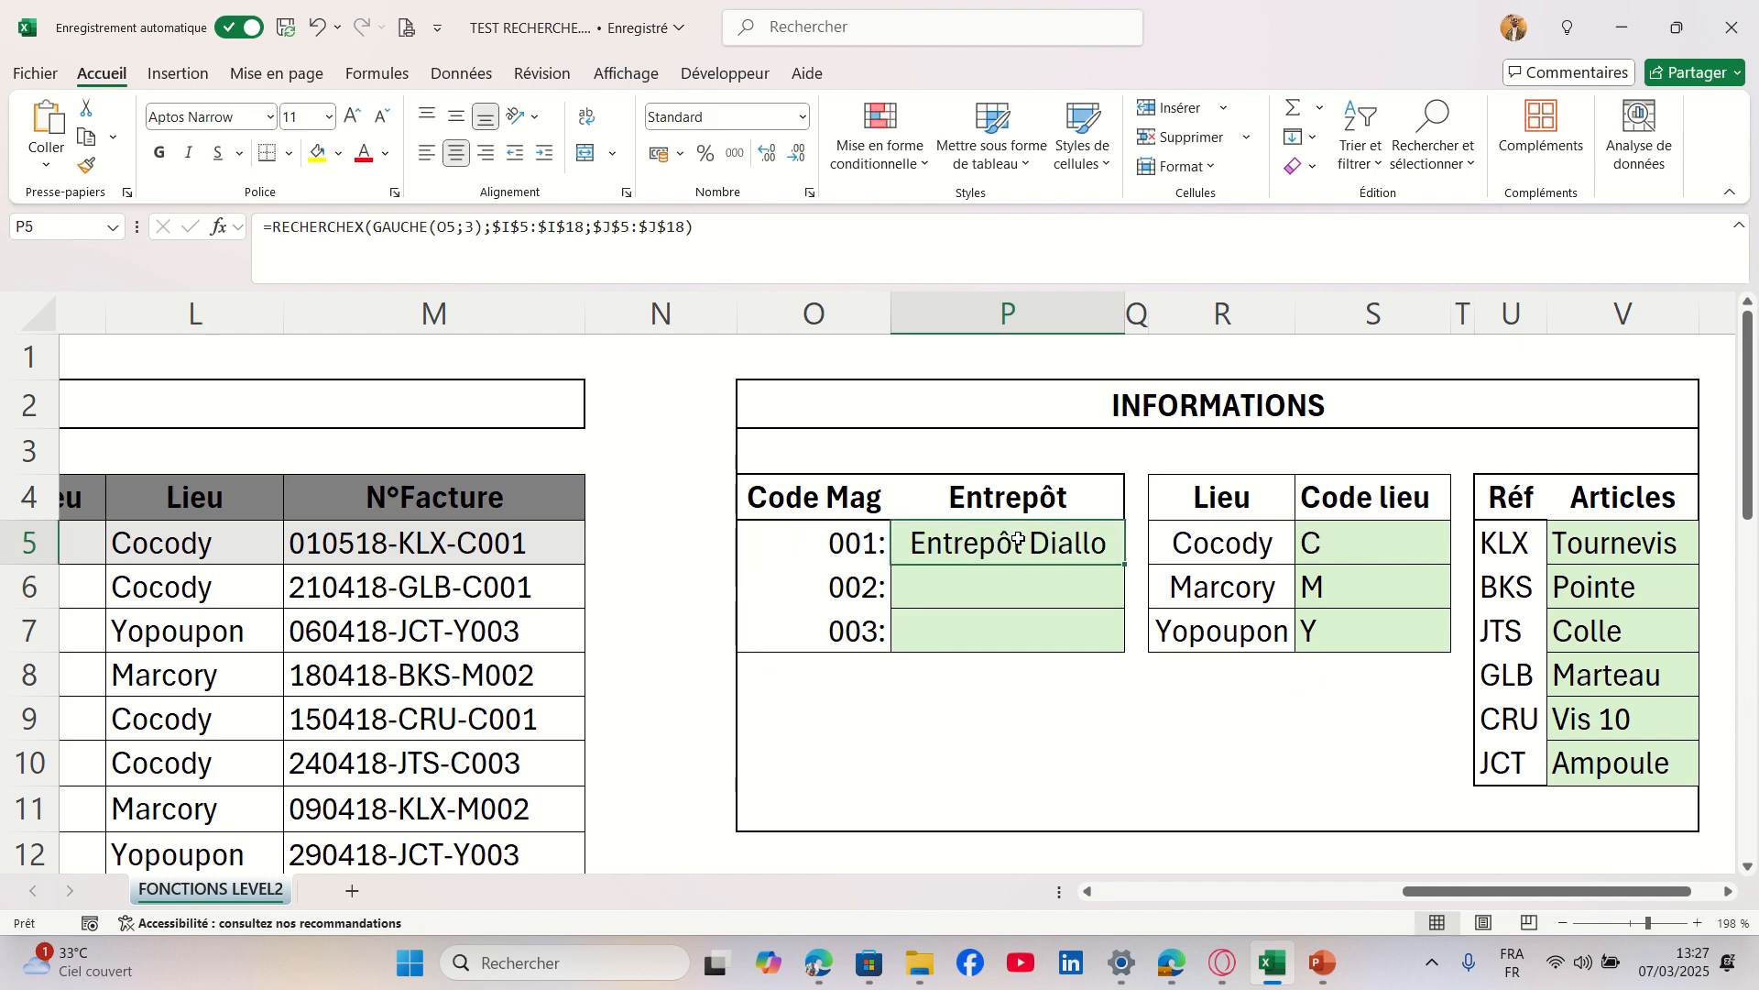
# Compare the P5 lookup with row 5's Code mag and Entrepôt in the main table, and fill the formula down through P7.
pyautogui.moveTo(1450, 901); pyautogui.dragTo(1380, 903)
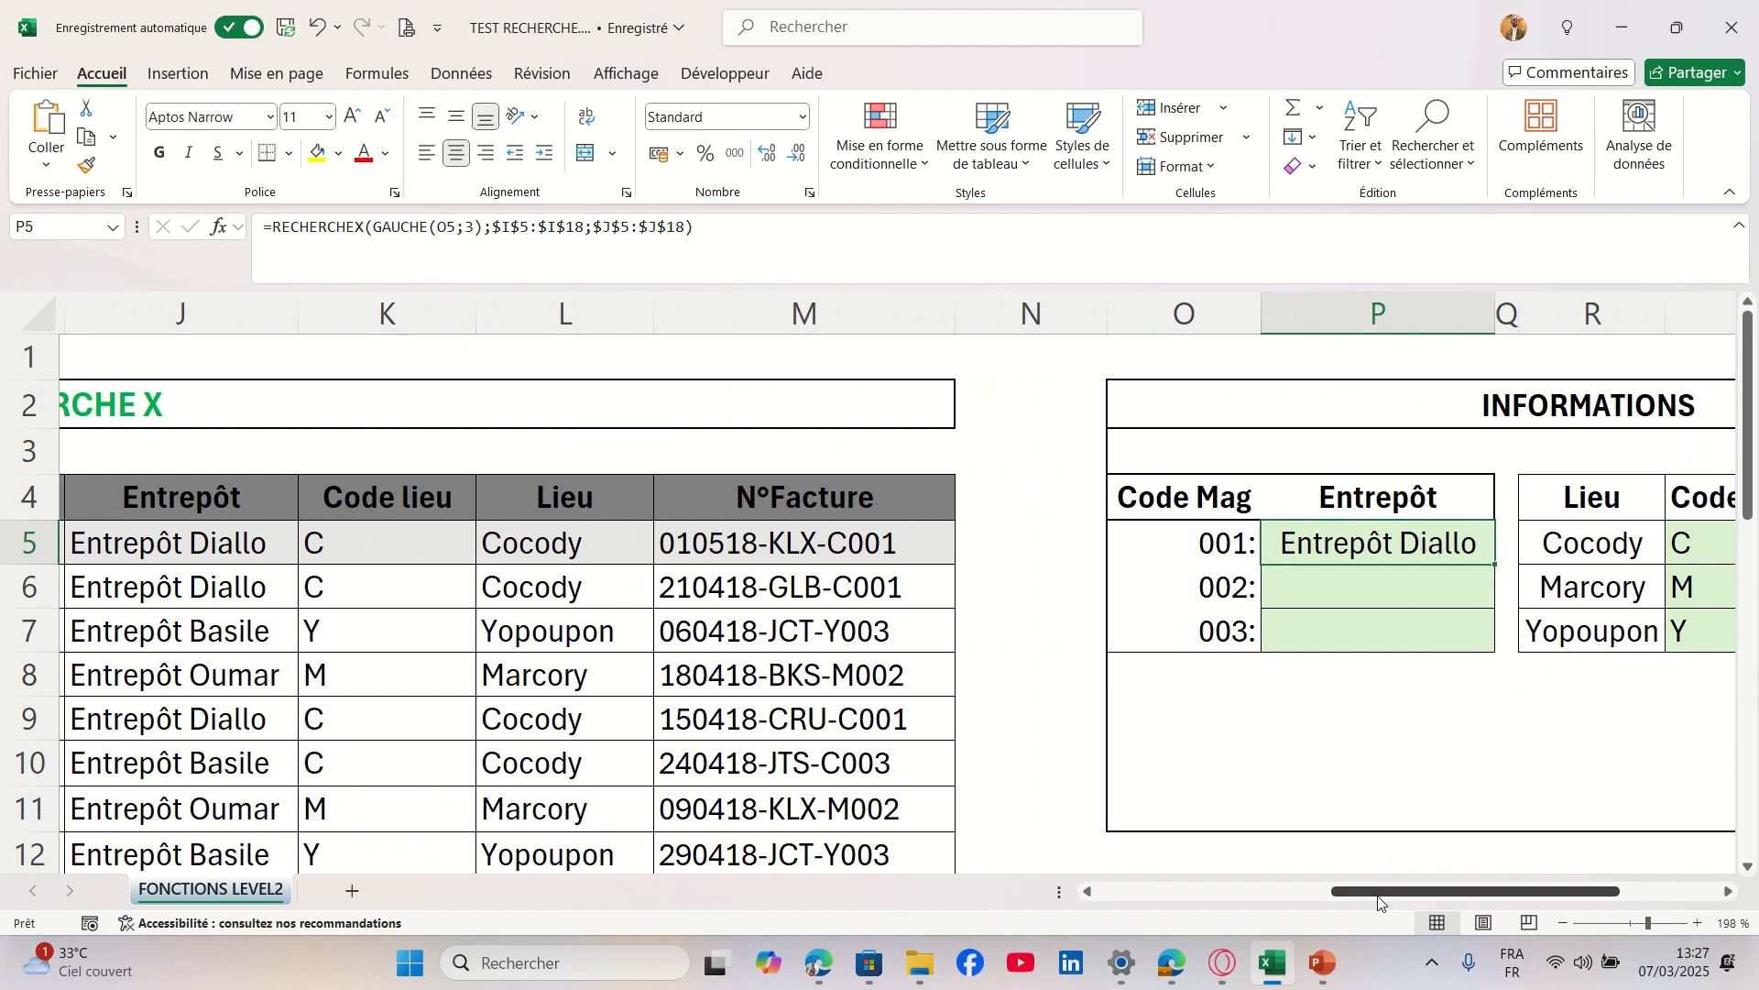
pyautogui.click(395, 548)
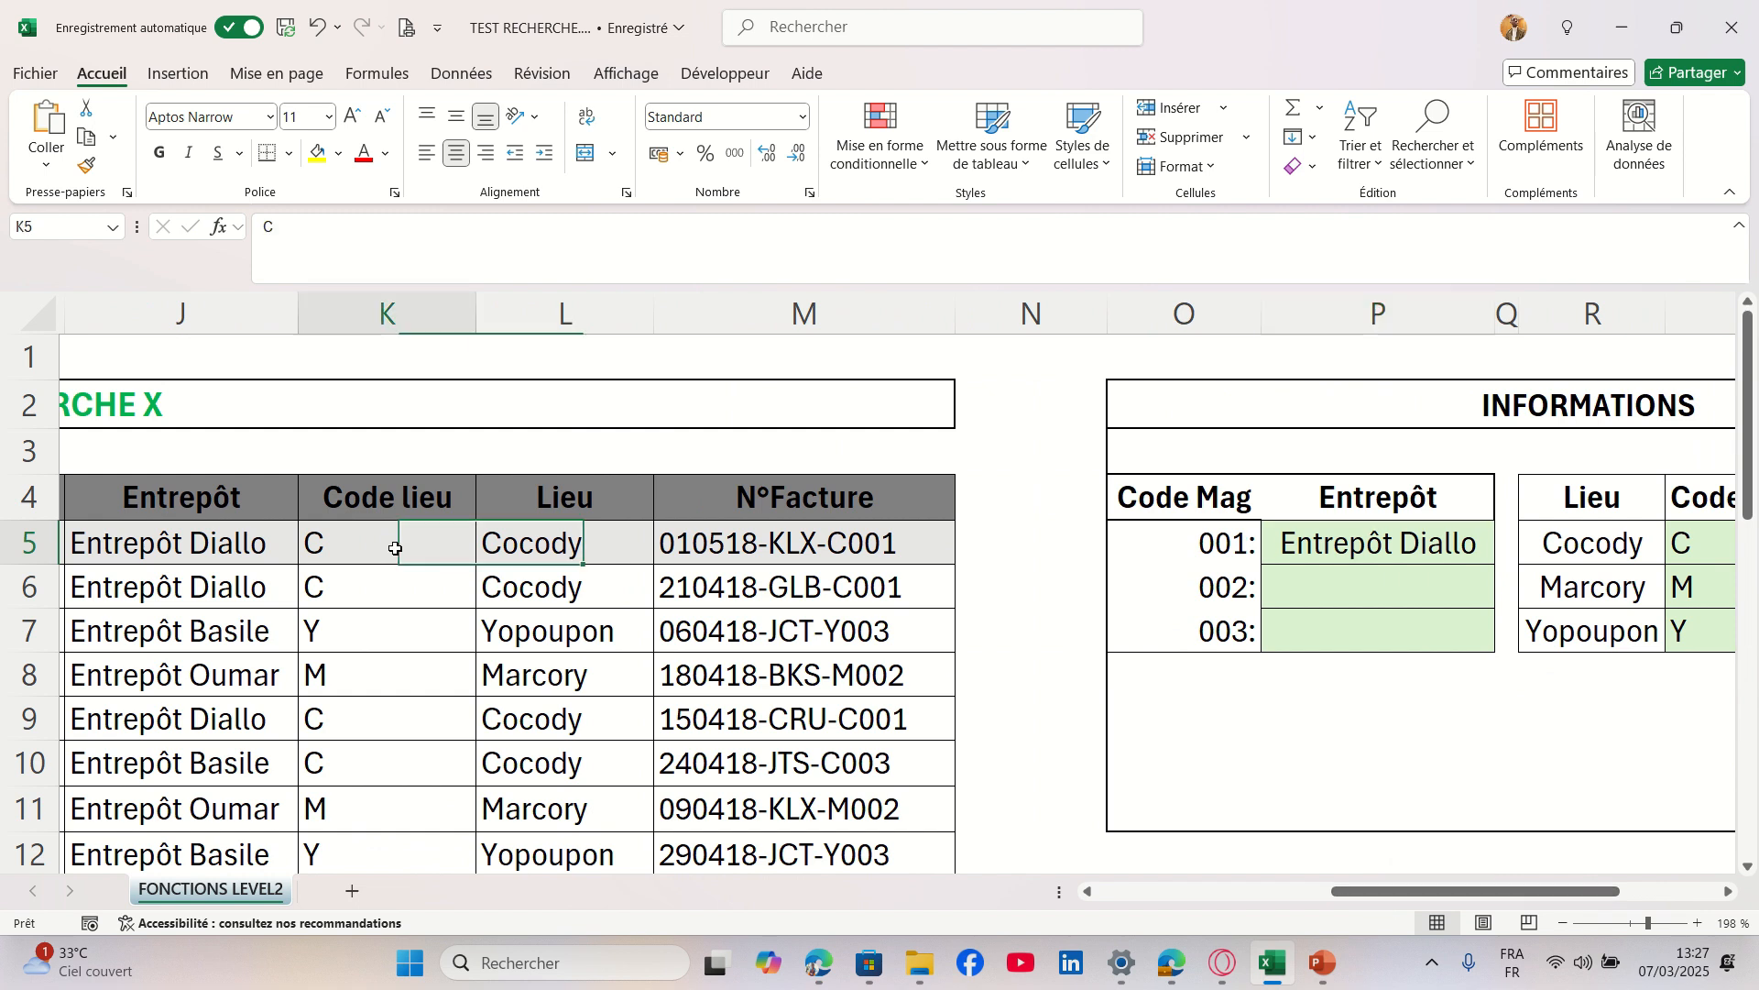
pyautogui.moveTo(1376, 894); pyautogui.dragTo(1308, 894)
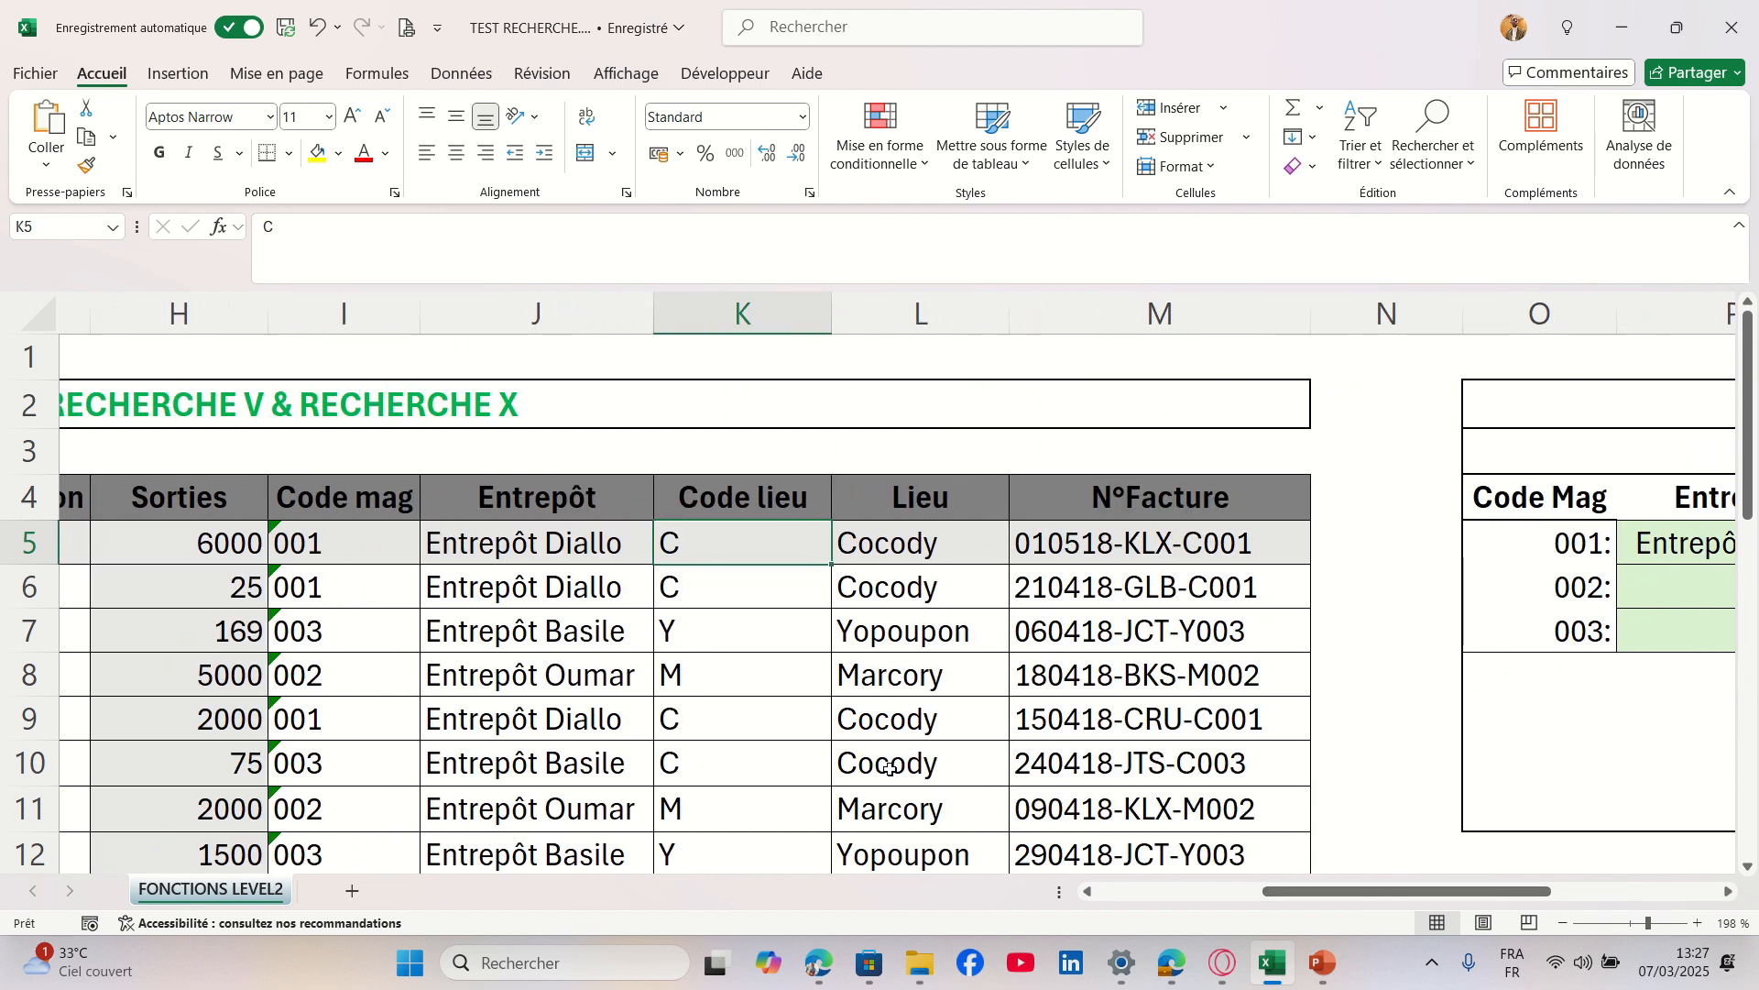
pyautogui.click(363, 540)
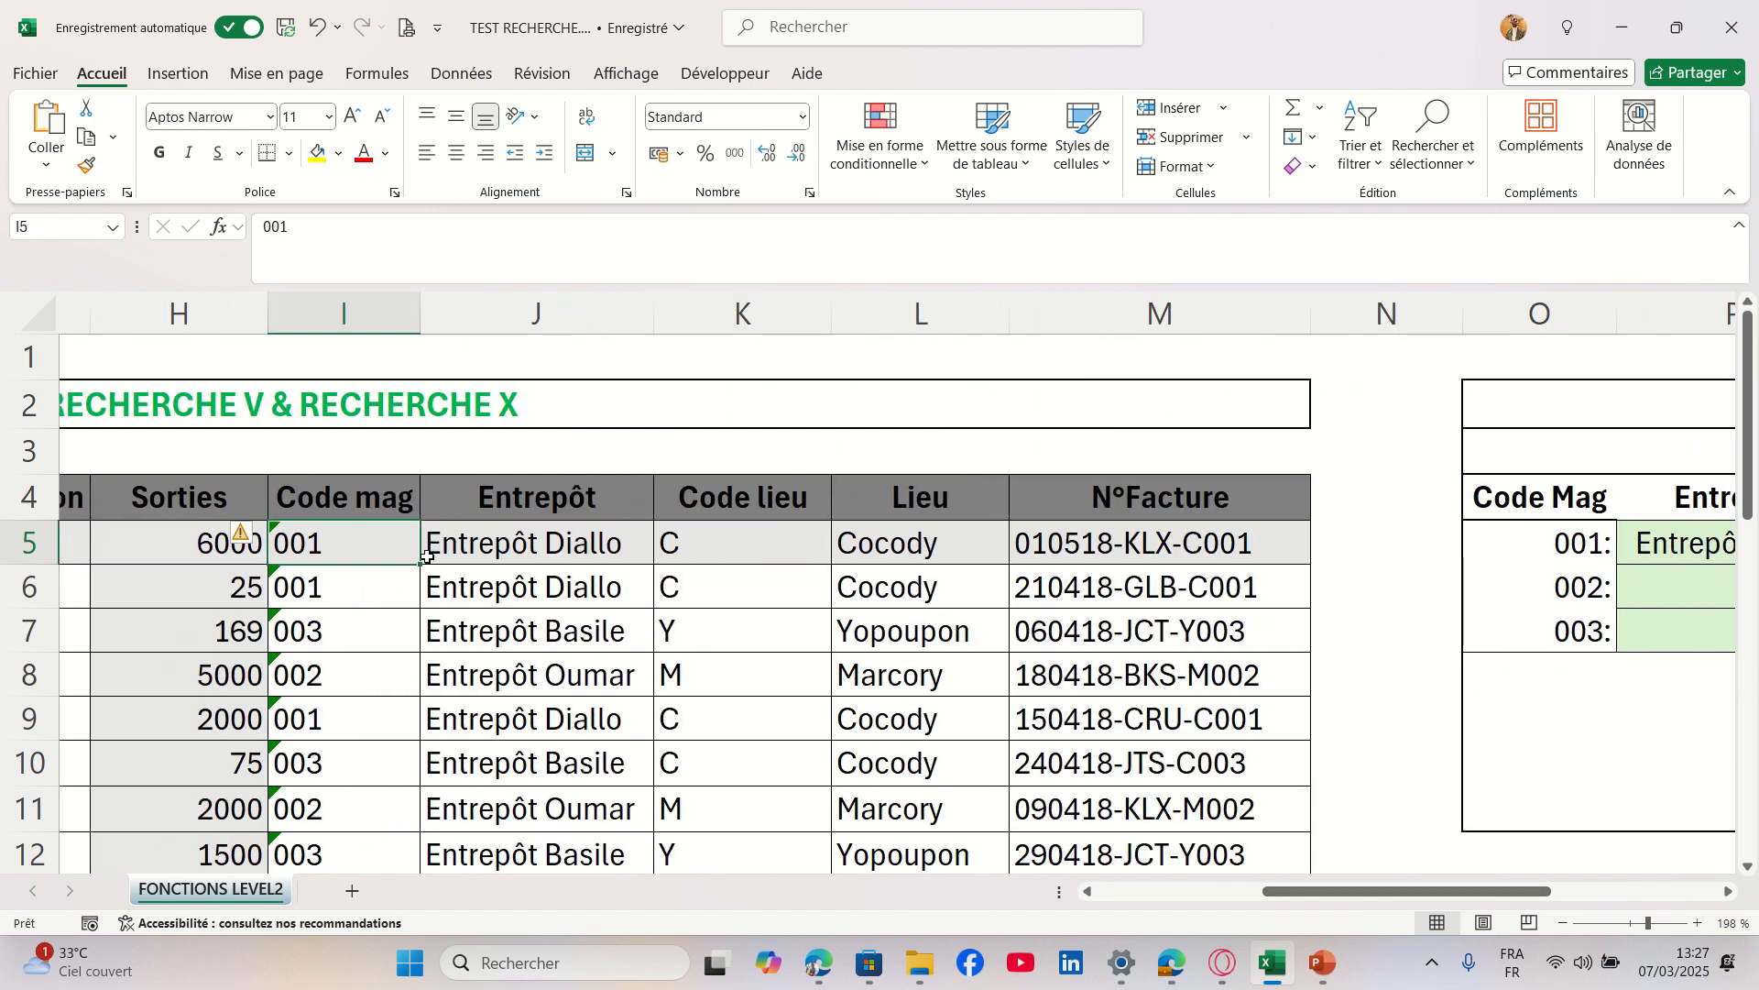
pyautogui.click(508, 556)
pyautogui.moveTo(1356, 901); pyautogui.dragTo(1445, 902)
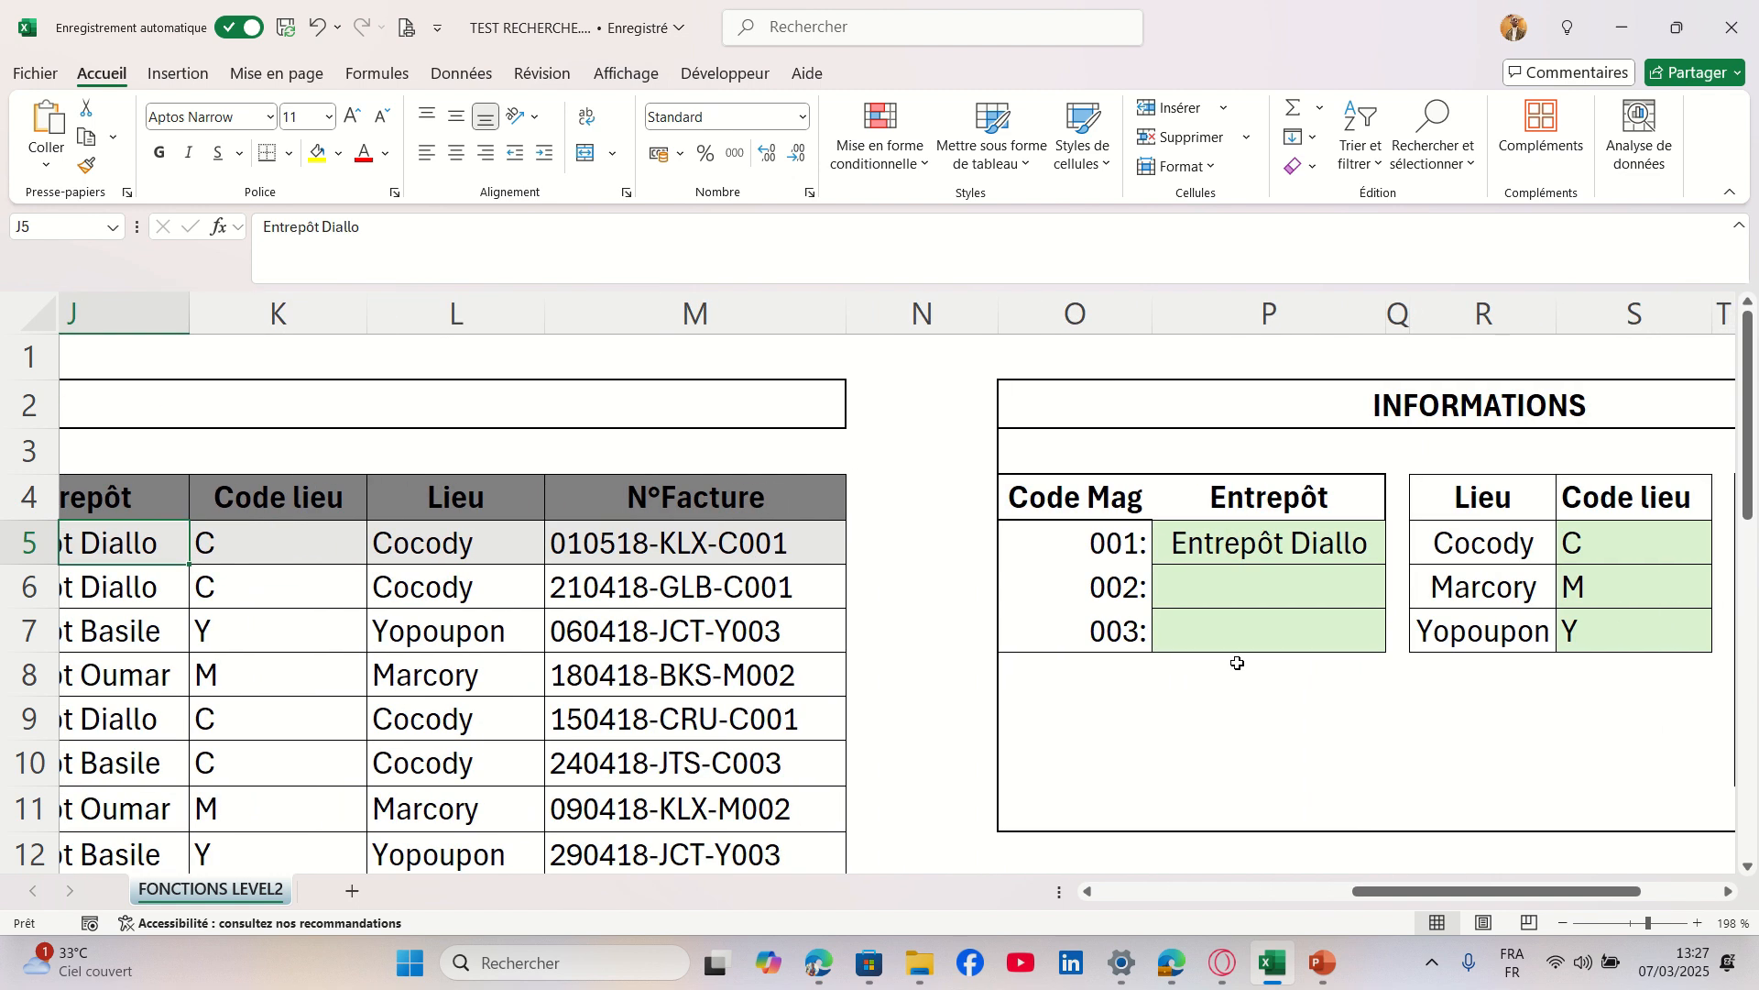
pyautogui.click(1215, 556)
pyautogui.moveTo(1390, 562); pyautogui.dragTo(1394, 656)
# Check the Entrepôt lookups for codes 002 and 003 against the matching Code mag and Entrepôt rows in the main table.
pyautogui.click(1260, 587)
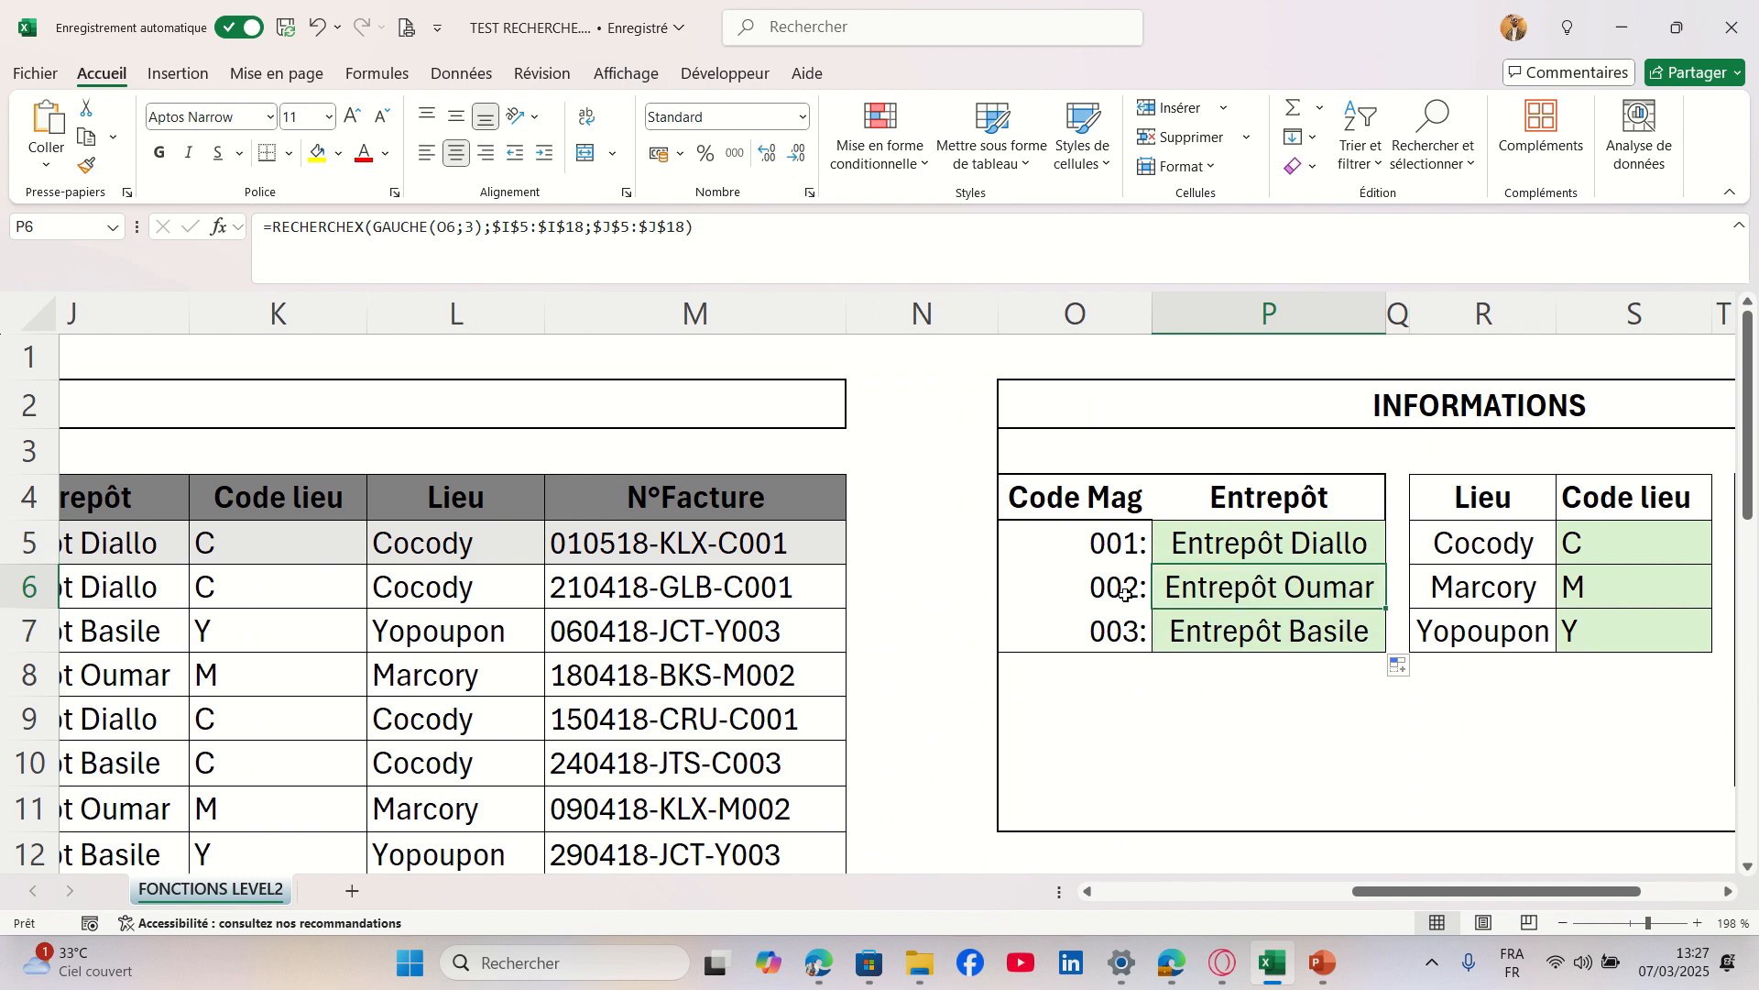
pyautogui.click(1083, 591)
pyautogui.click(1272, 583)
pyautogui.click(1085, 629)
pyautogui.click(1228, 639)
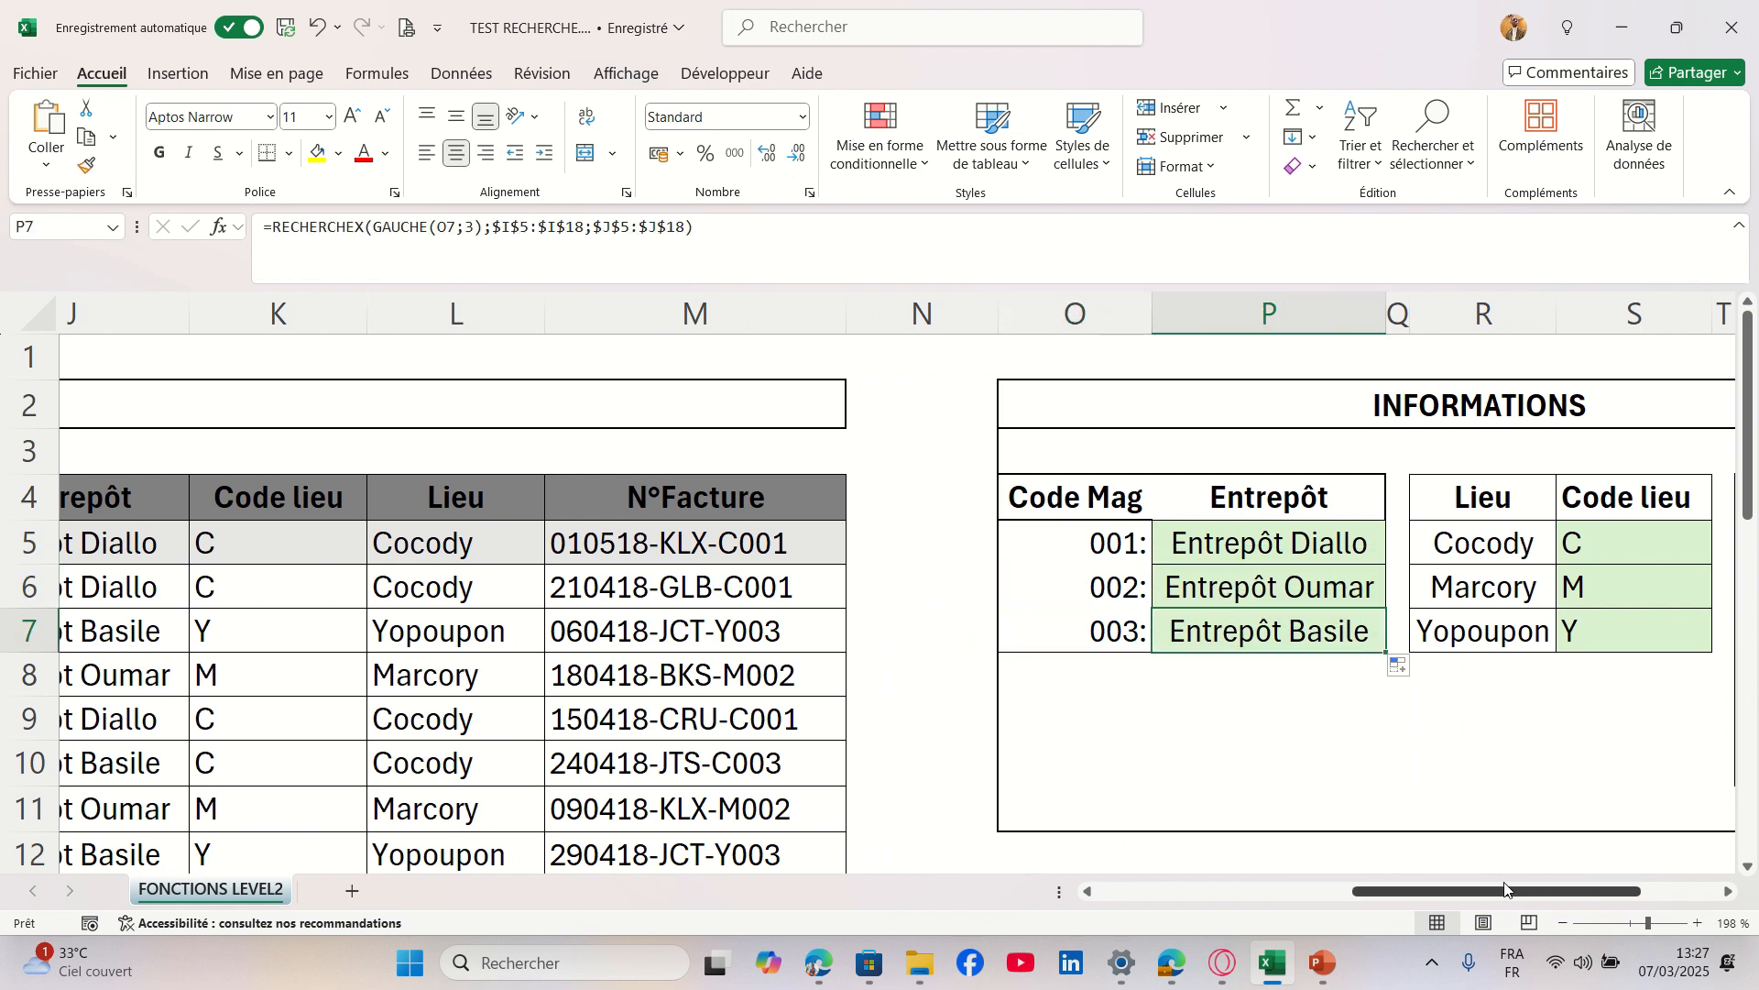
pyautogui.hscroll(-5, 1494, 849)
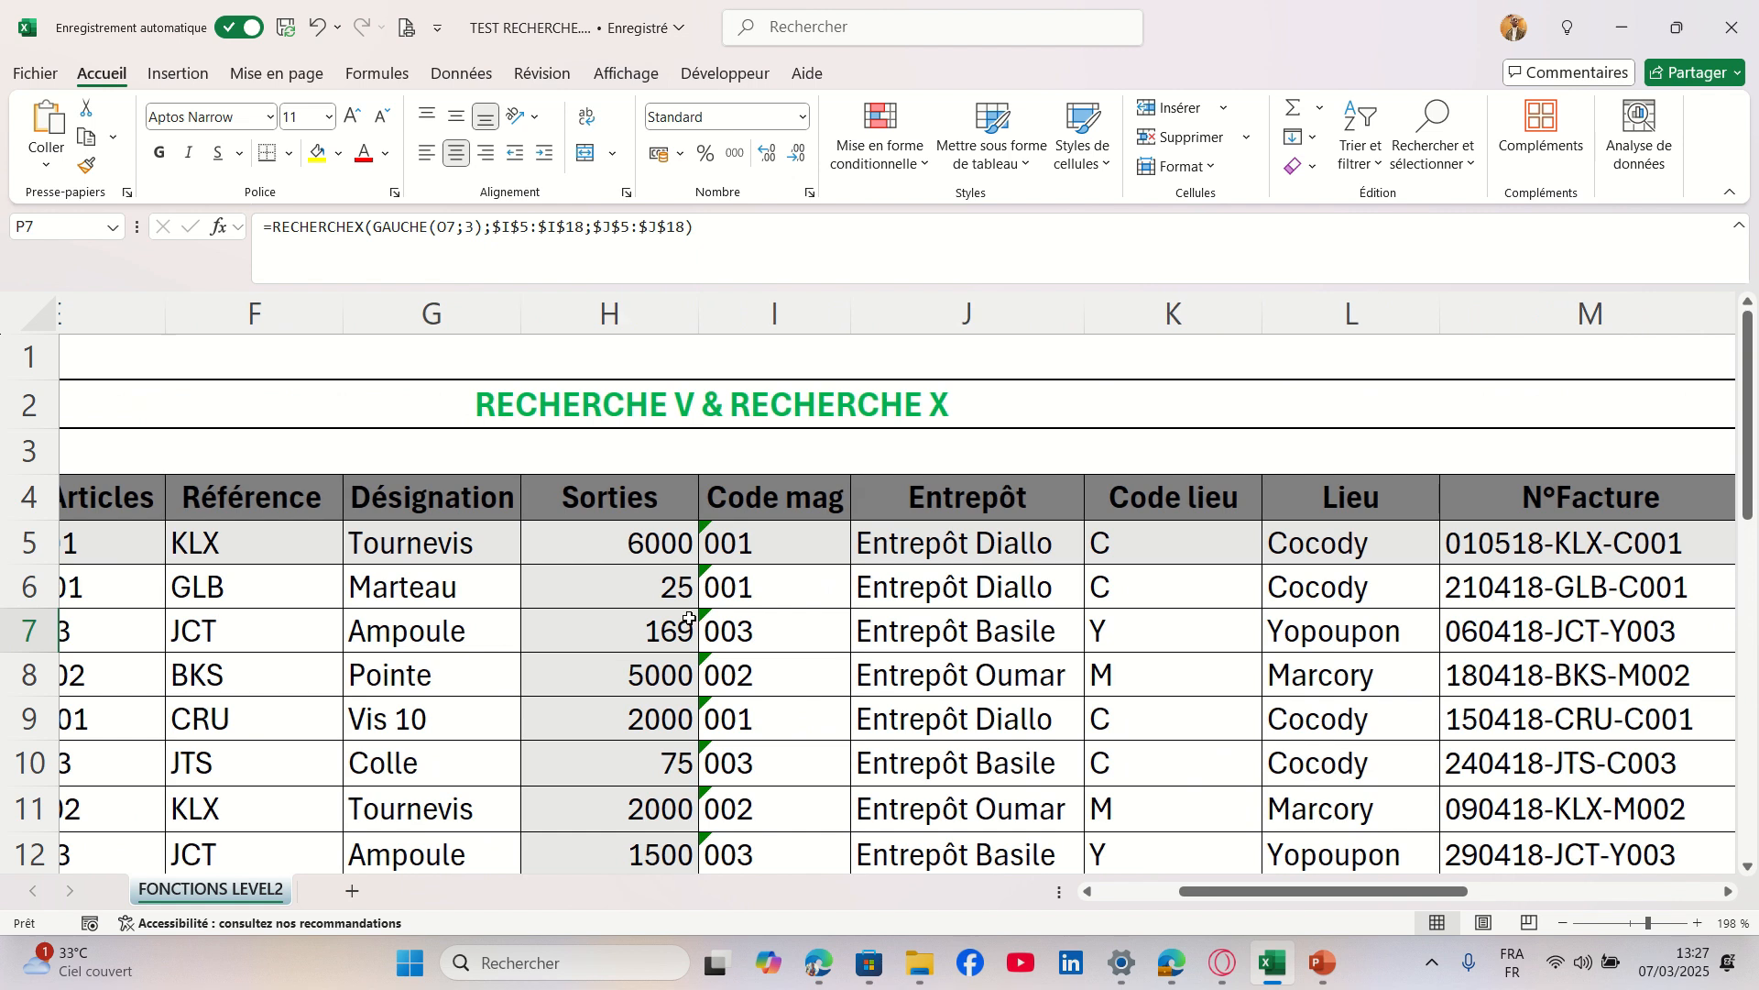
pyautogui.moveTo(778, 633); pyautogui.dragTo(988, 634)
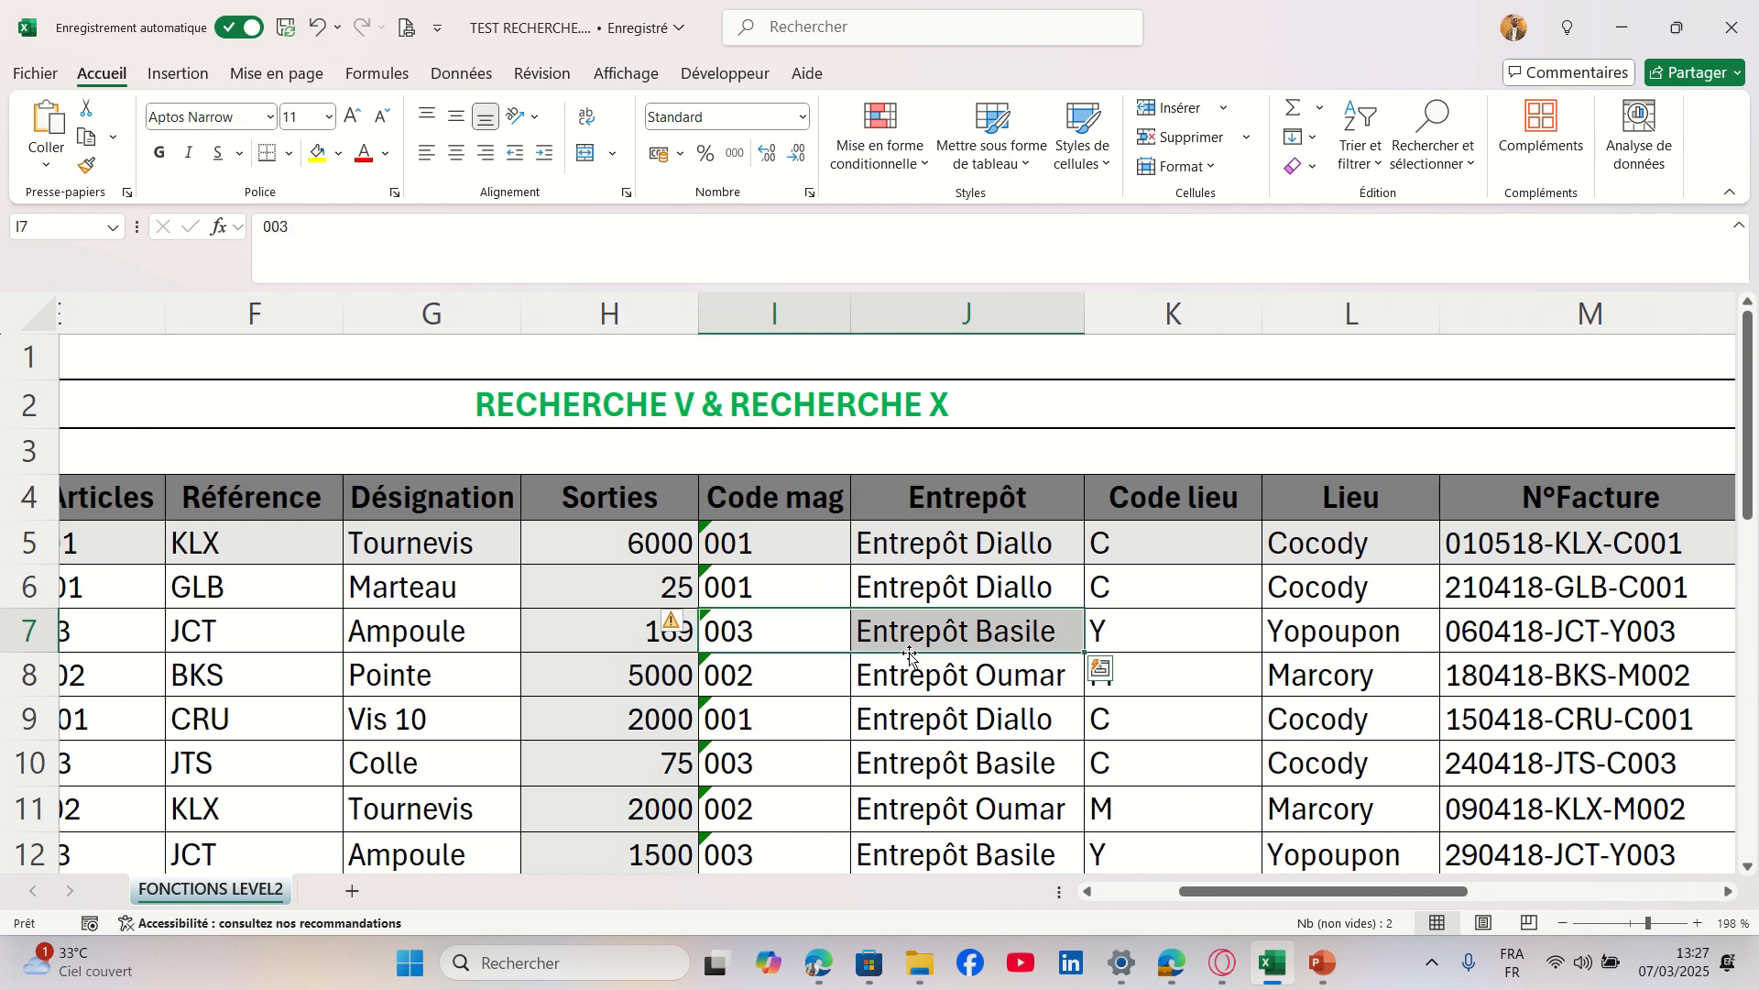
pyautogui.click(801, 675)
pyautogui.moveTo(801, 676); pyautogui.dragTo(971, 676)
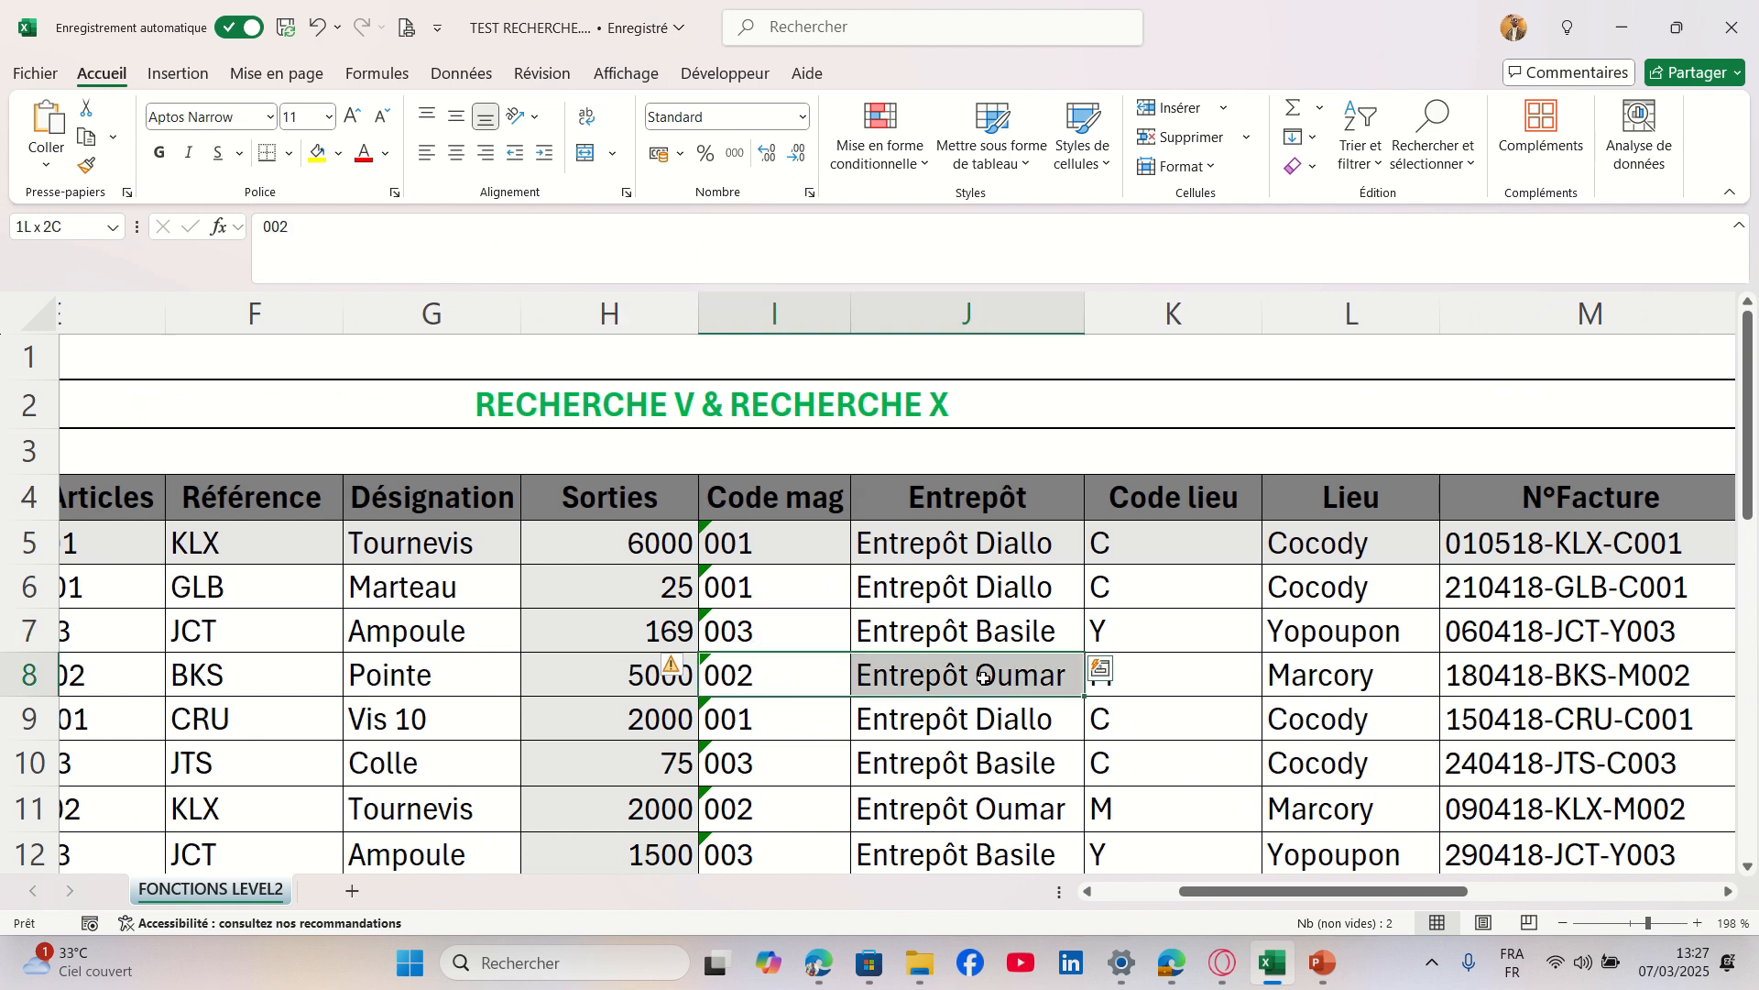